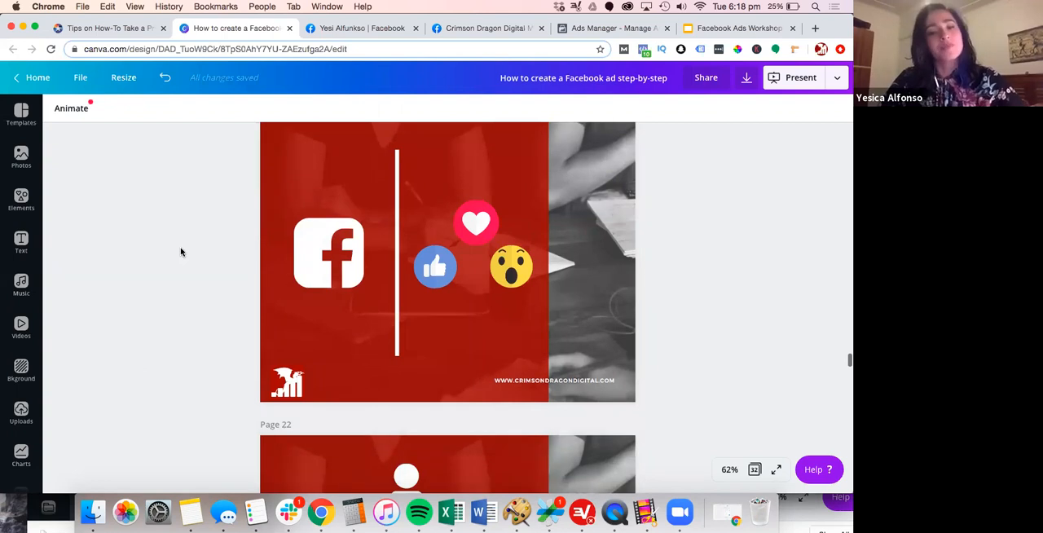
Advance the Canva presentation to page 22, and browse the photos and posts on the personal Facebook profile
scroll(181, 252, down, 3)
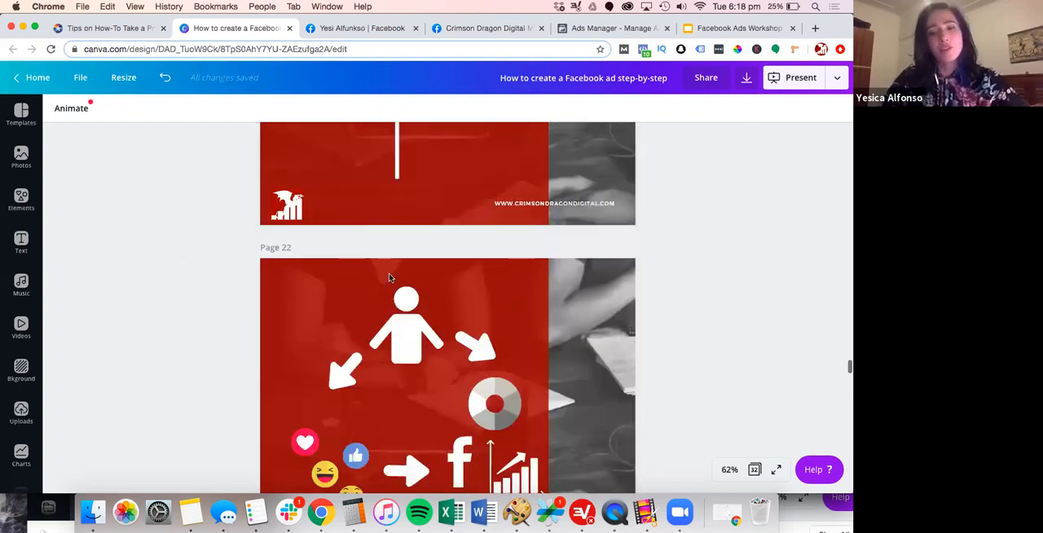
scroll(391, 277, down, 2)
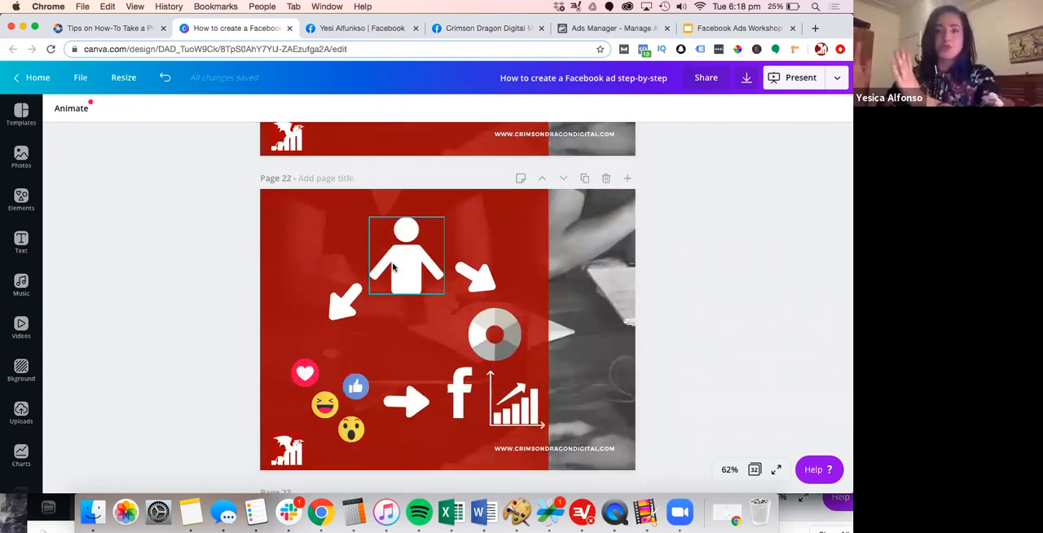
click(371, 31)
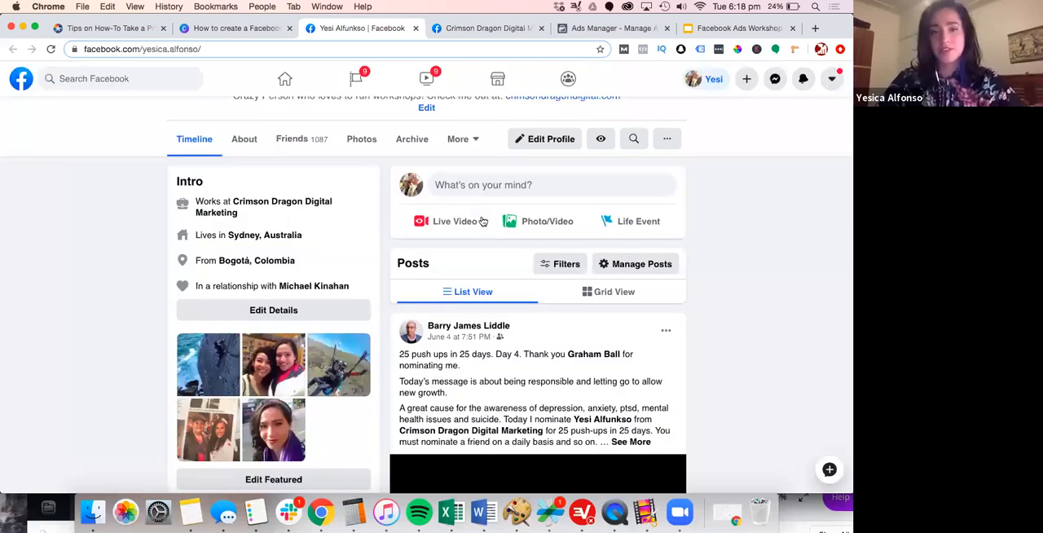
scroll(482, 221, down, 5)
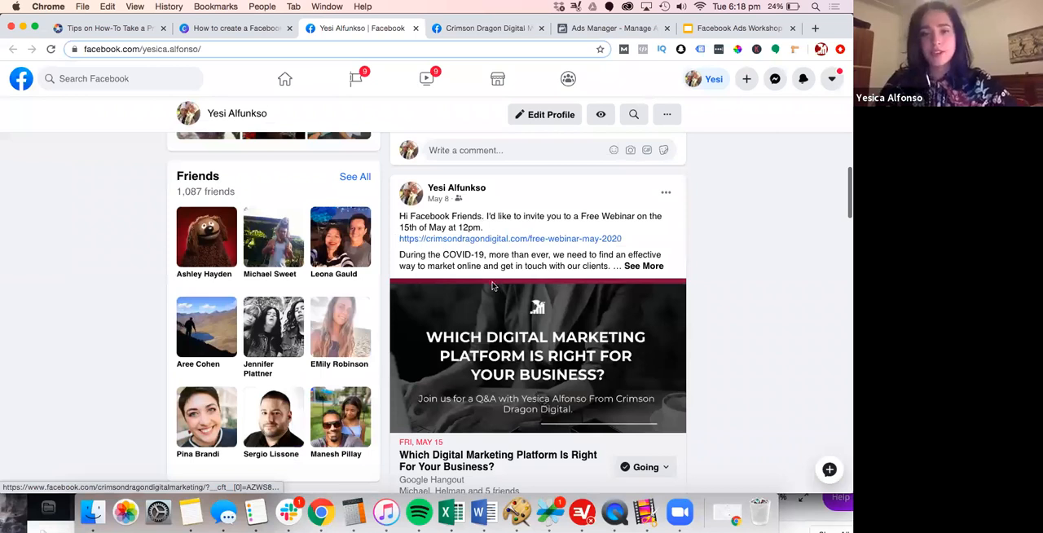
scroll(491, 285, up, 10)
scroll(391, 285, down, 5)
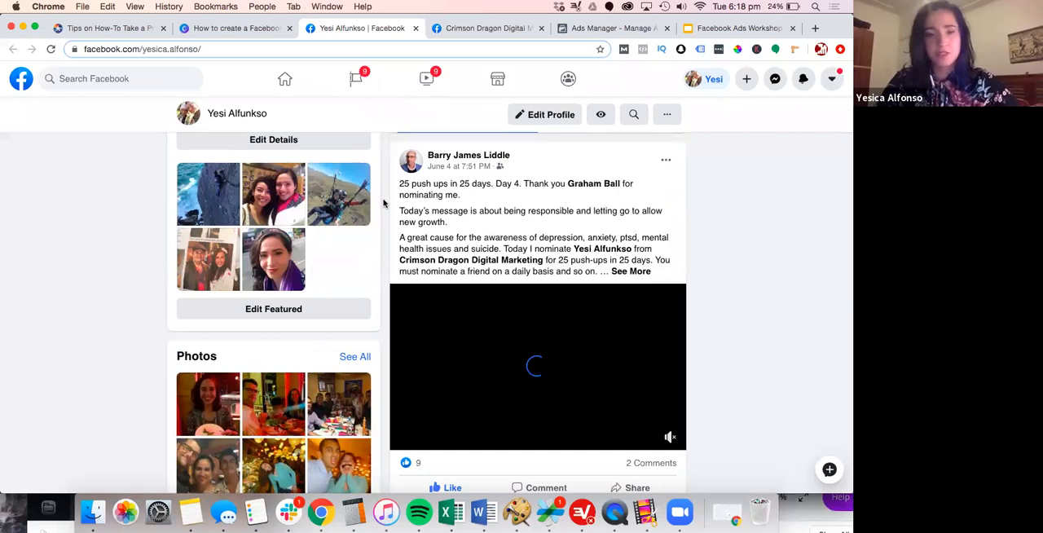
scroll(384, 203, down, 5)
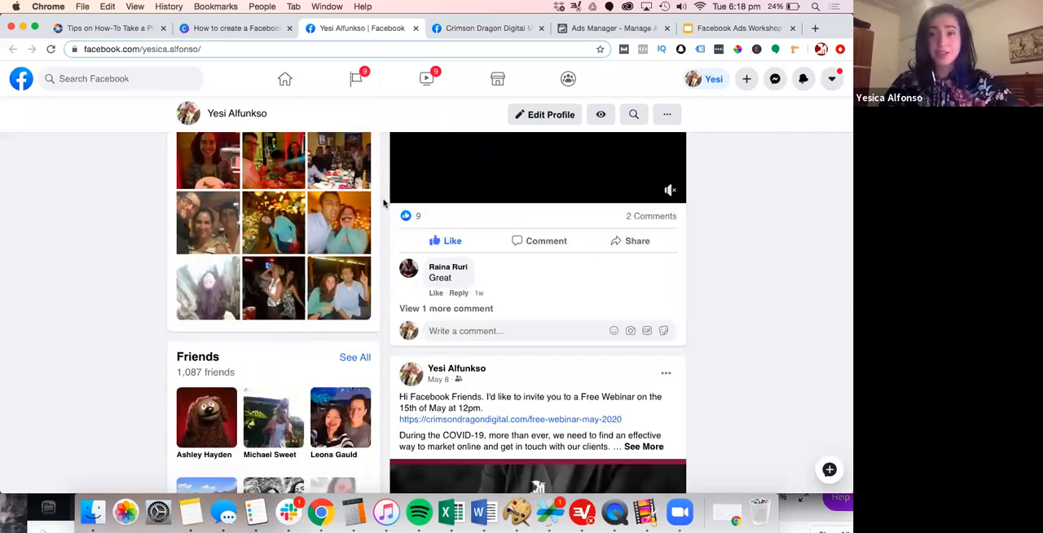
scroll(335, 64, up, 3)
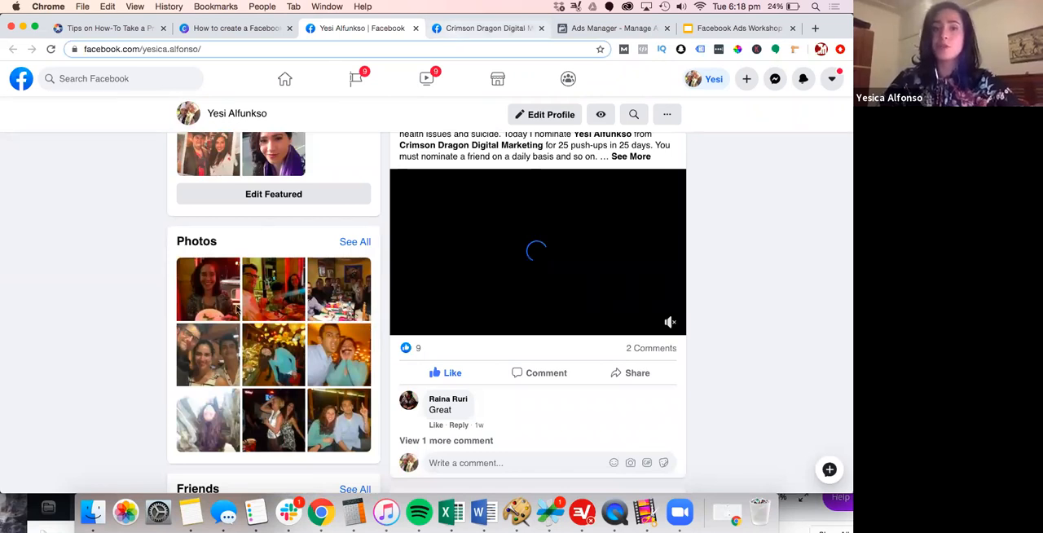
View the Crimson Dragon Digital Marketing Facebook page briefly and return to page 22 of the Canva presentation
key(ctrl+Tab)
click(376, 366)
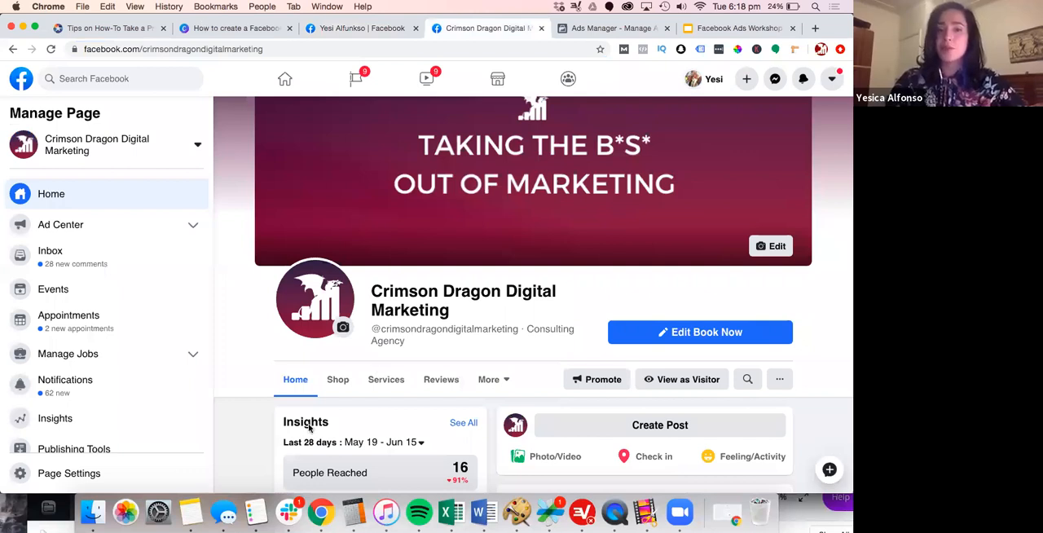
key(ctrl+shift+Tab)
key(ctrl+shift+Tab)
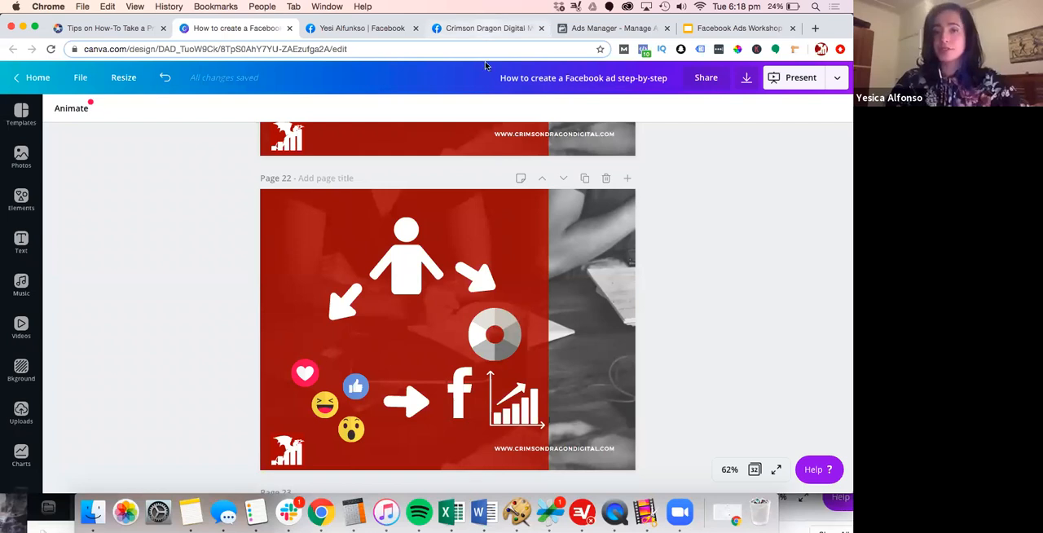
Examine the Crimson Dragon Digital Marketing Facebook page's insights, business details and older workshop posts with their boost results
key(ctrl+Tab)
key(ctrl+Tab)
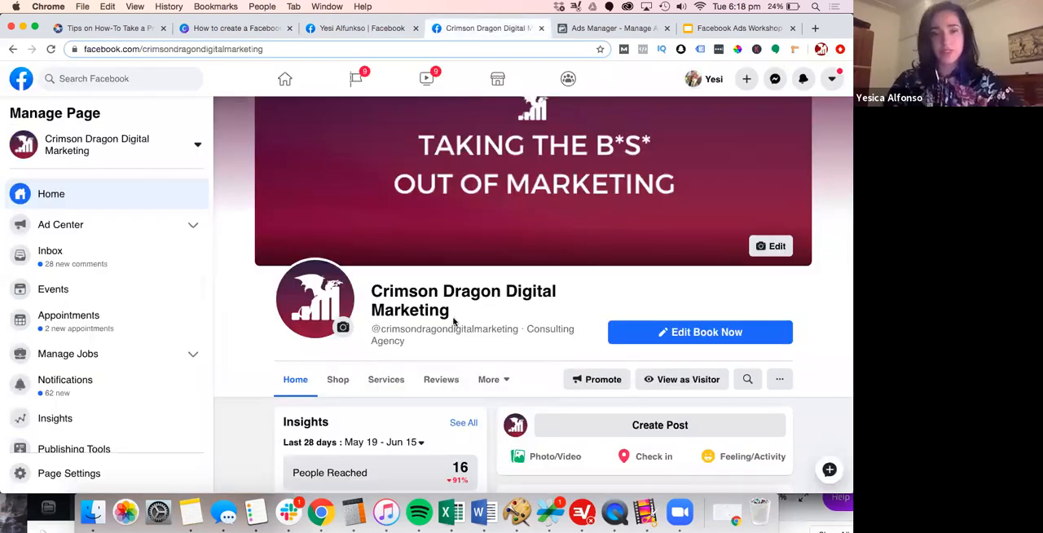
scroll(454, 324, down, 5)
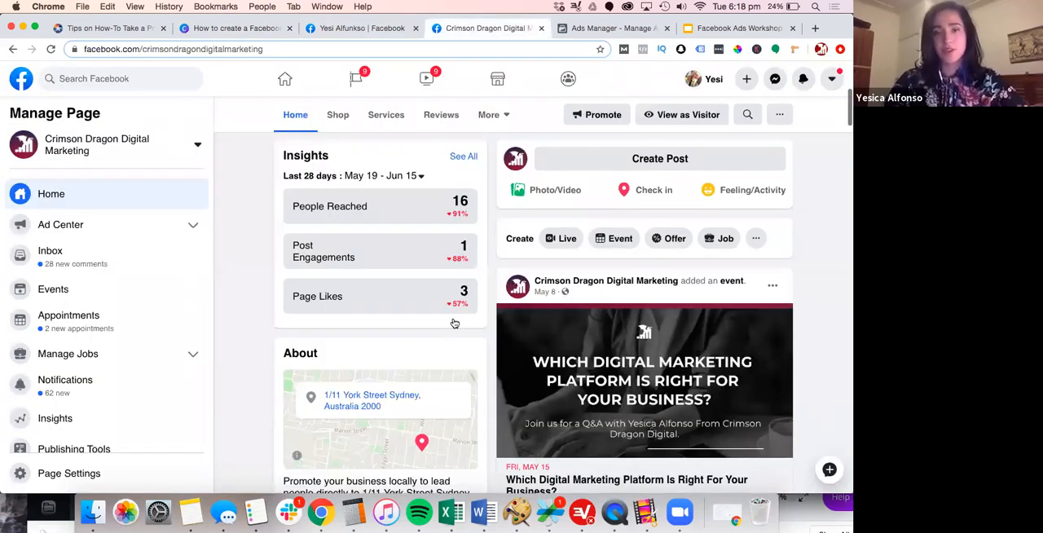
scroll(454, 323, down, 3)
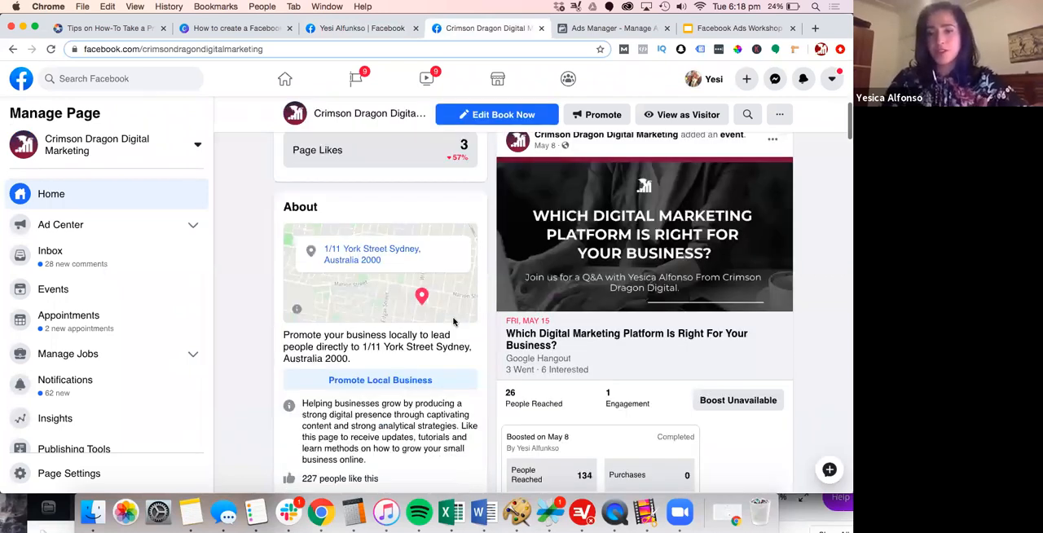
scroll(454, 321, down, 8)
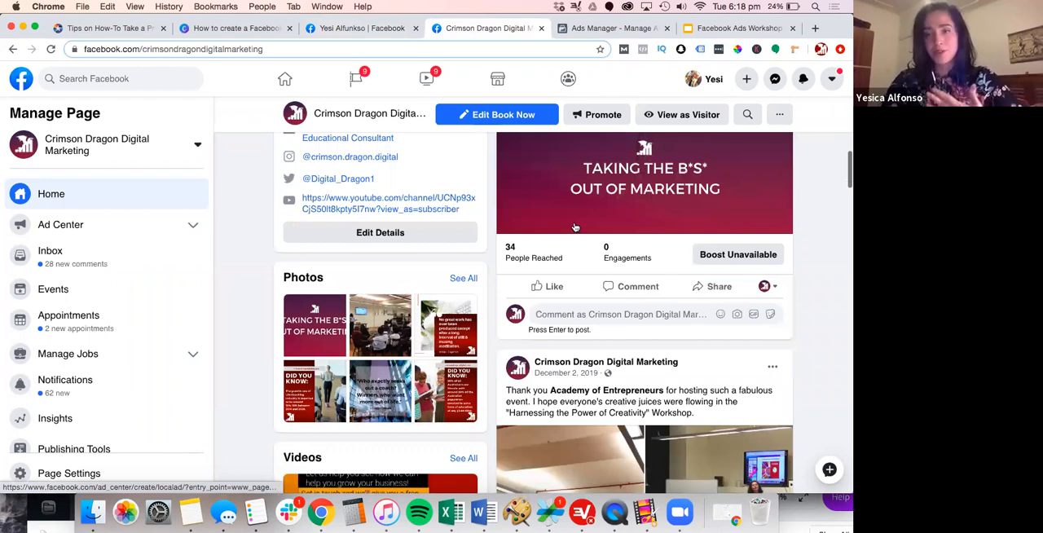
scroll(575, 227, down, 6)
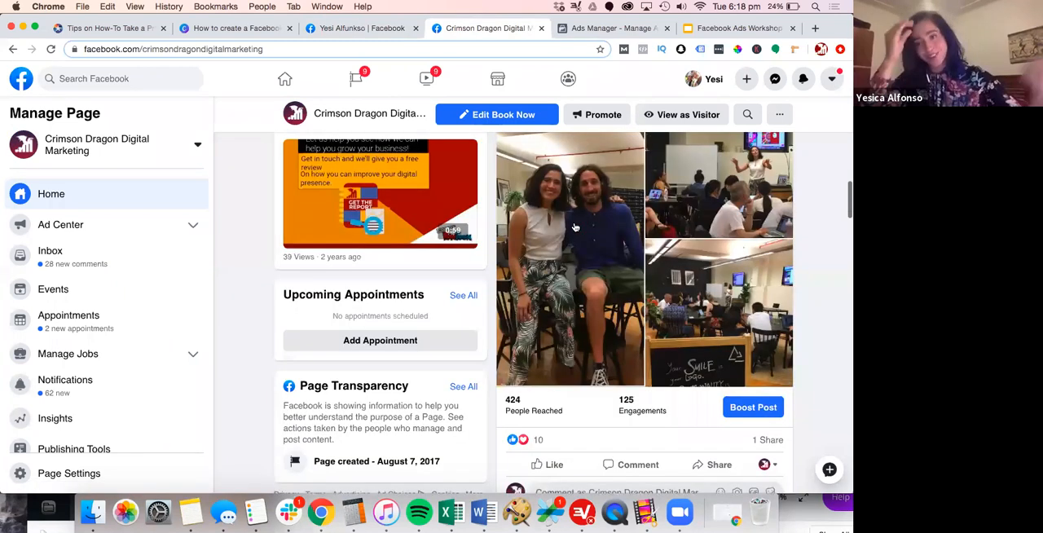
scroll(574, 227, down, 1)
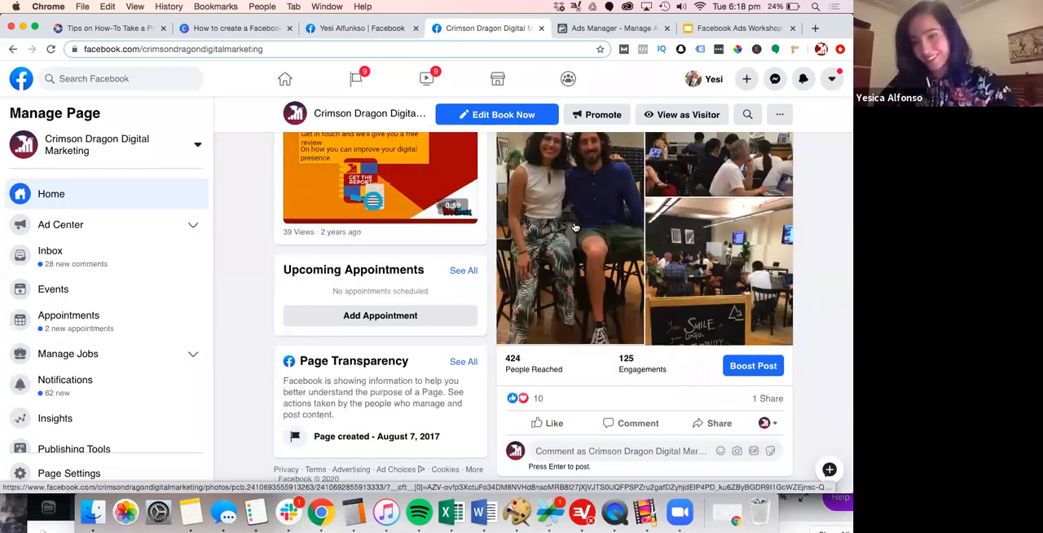
scroll(574, 228, down, 5)
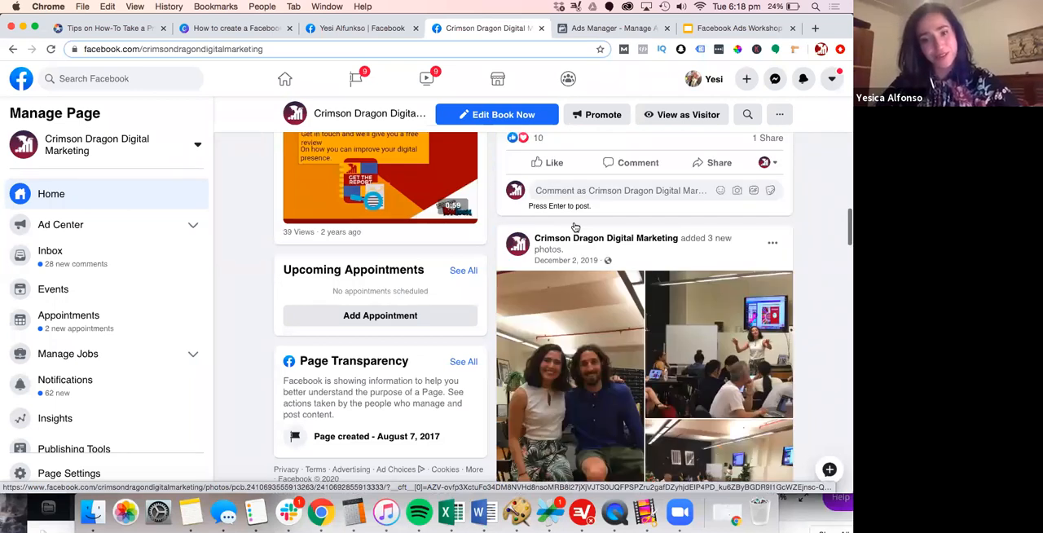
scroll(574, 227, down, 6)
scroll(574, 228, down, 3)
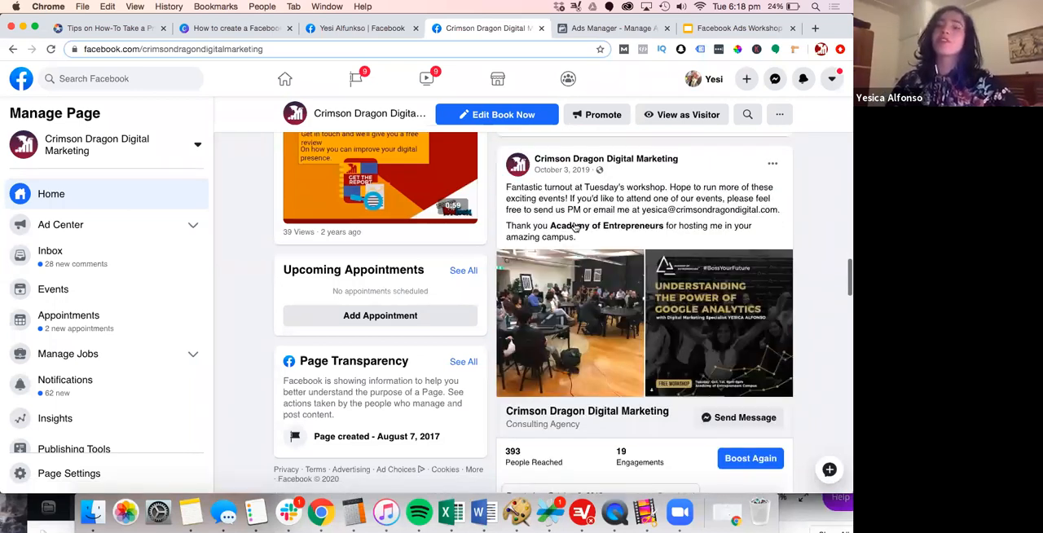
scroll(574, 228, down, 7)
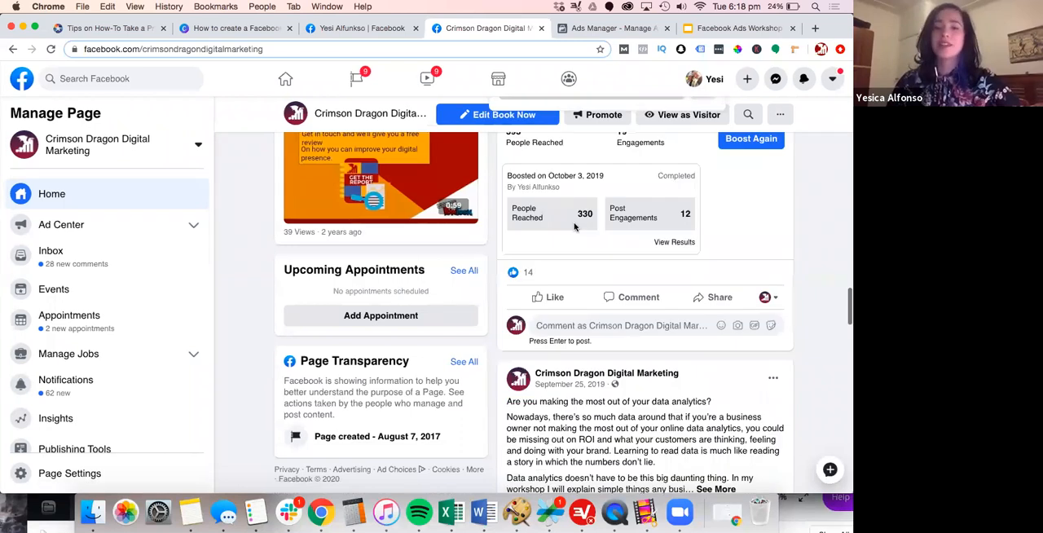
scroll(575, 228, down, 2)
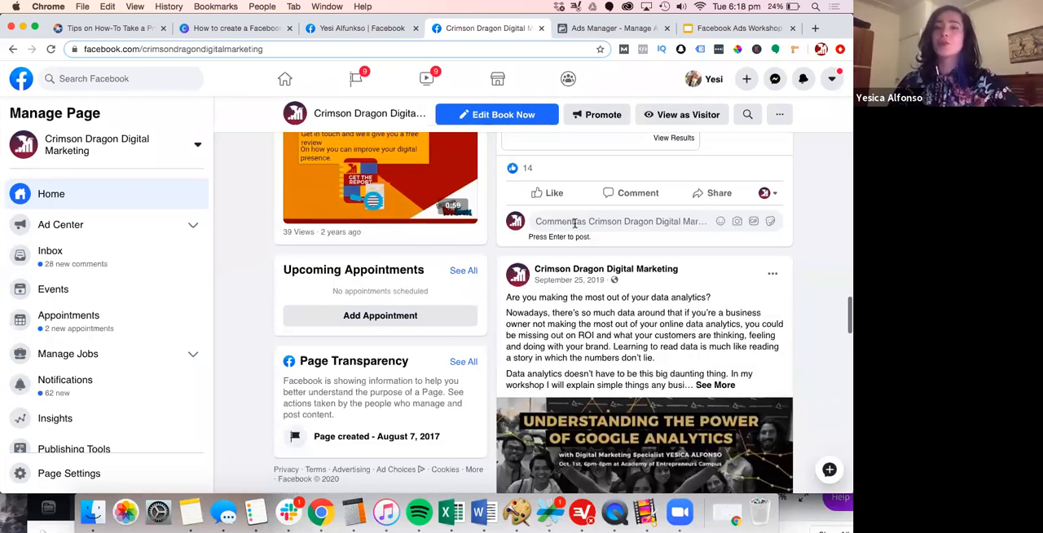
scroll(574, 223, down, 3)
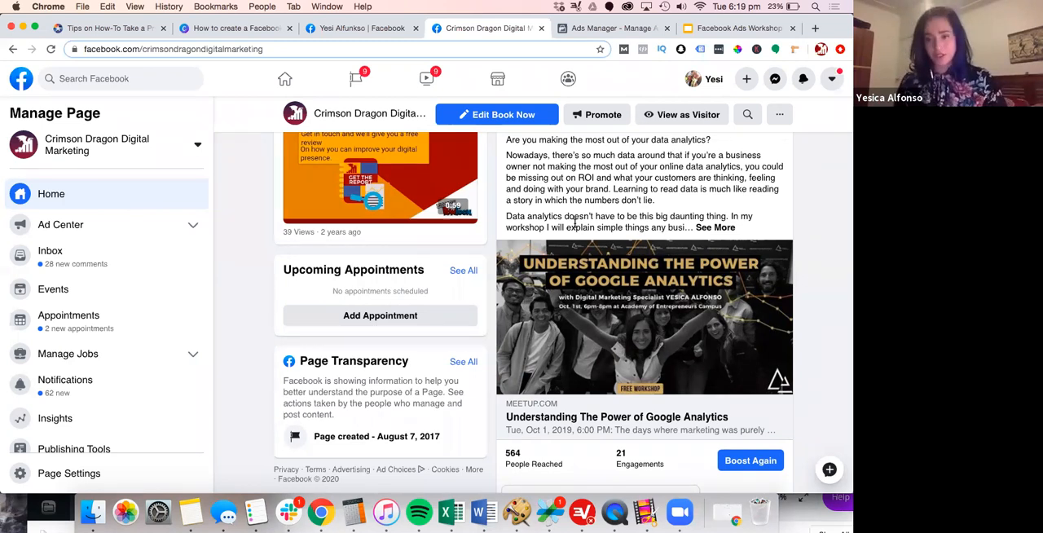
Compare the business page with Ads Manager, and examine the performance columns of the campaign list
click(579, 36)
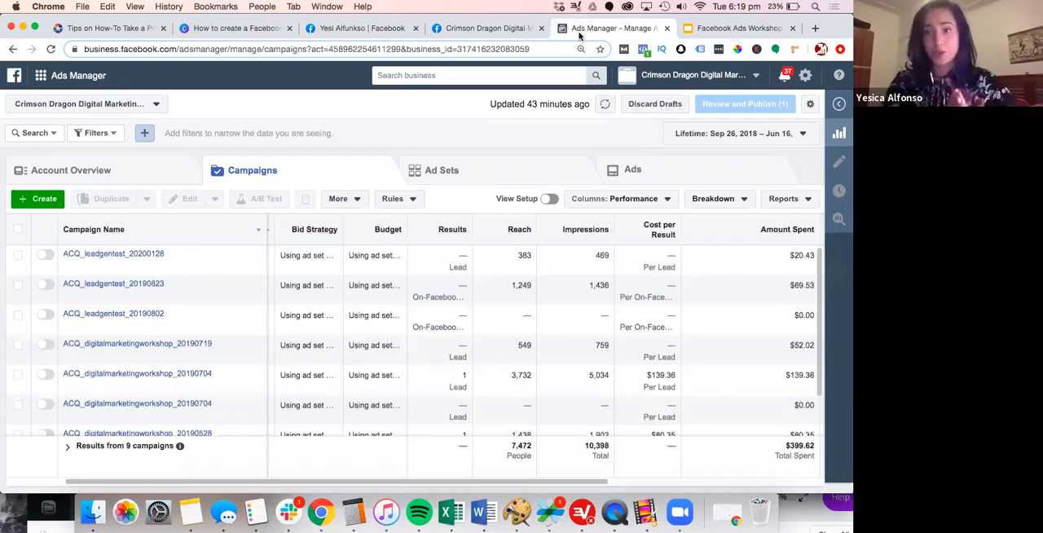
click(489, 28)
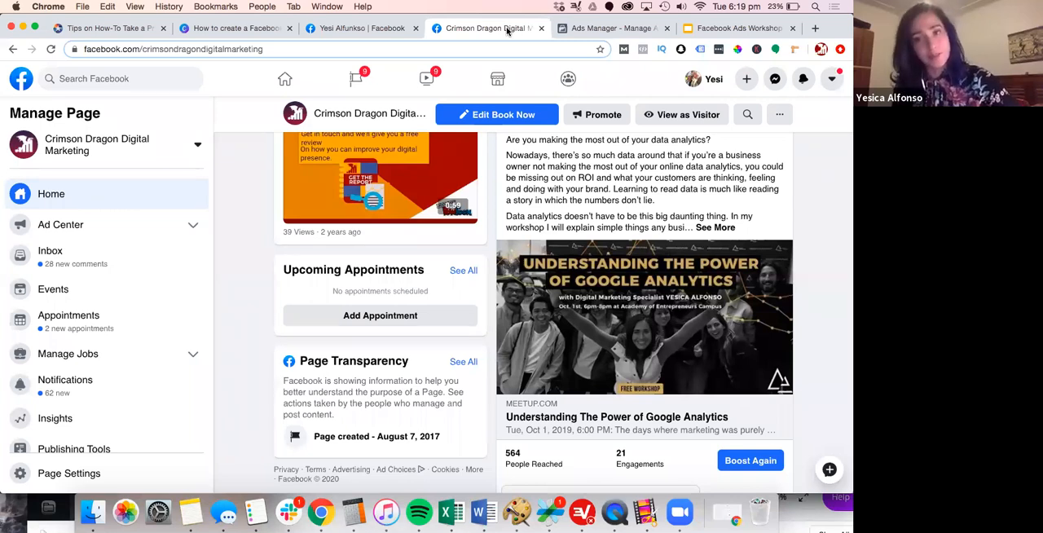
click(583, 33)
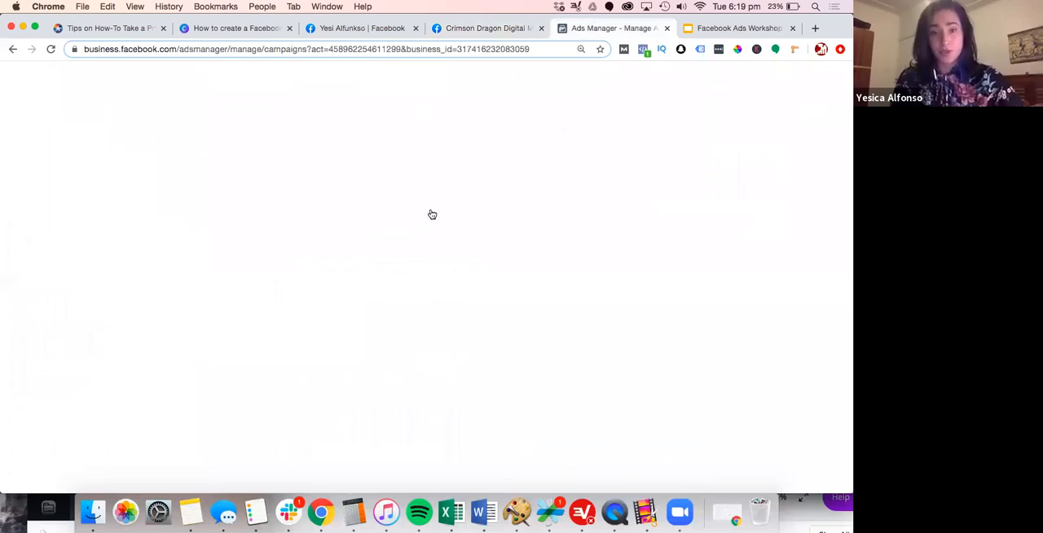
scroll(294, 285, down, 4)
scroll(291, 287, up, 4)
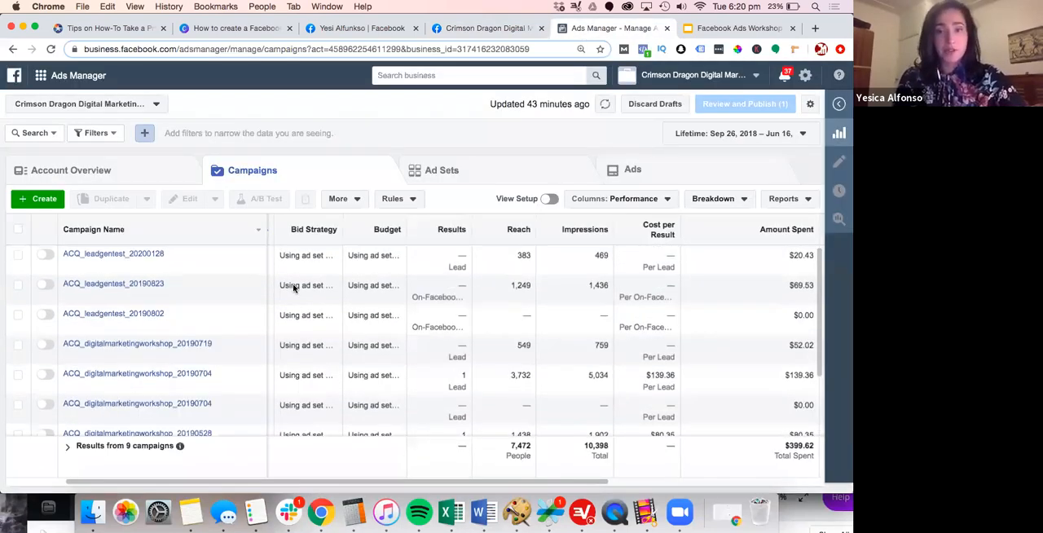
scroll(285, 287, left, 1)
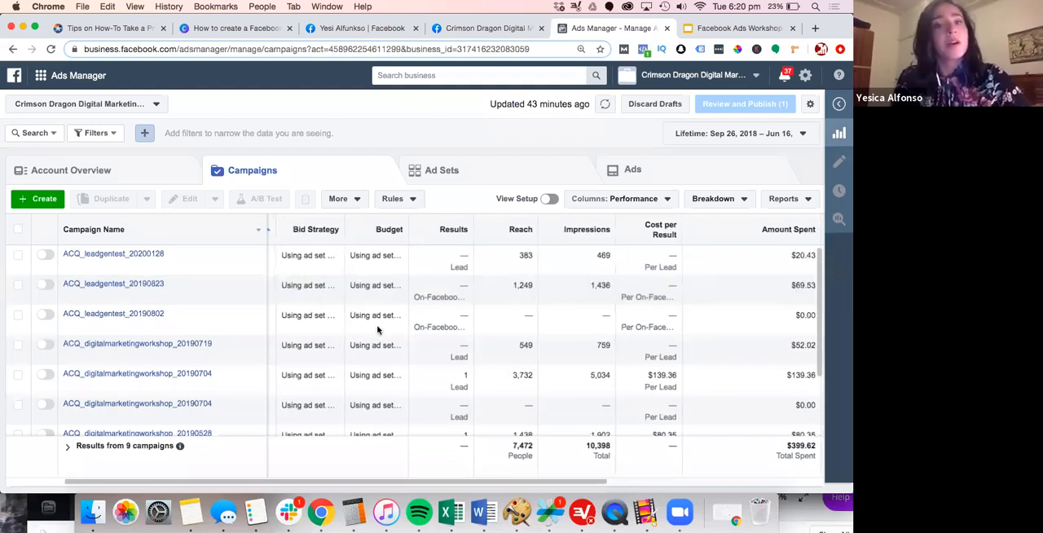
scroll(456, 342, right, 2)
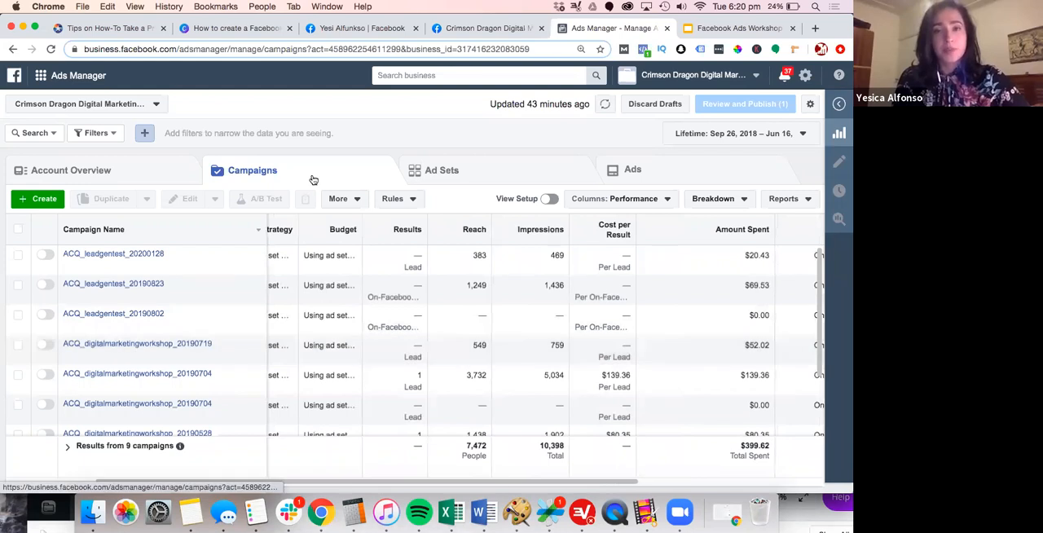
Return to the Canva presentation and show page 23 with the Campaign, Ad Set and Ad diagram
click(245, 28)
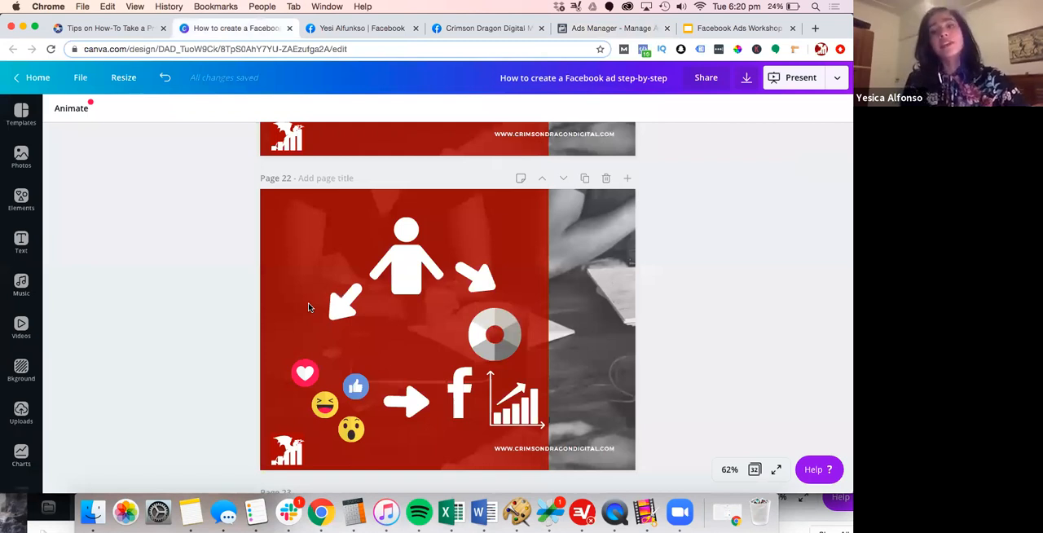
scroll(296, 361, down, 3)
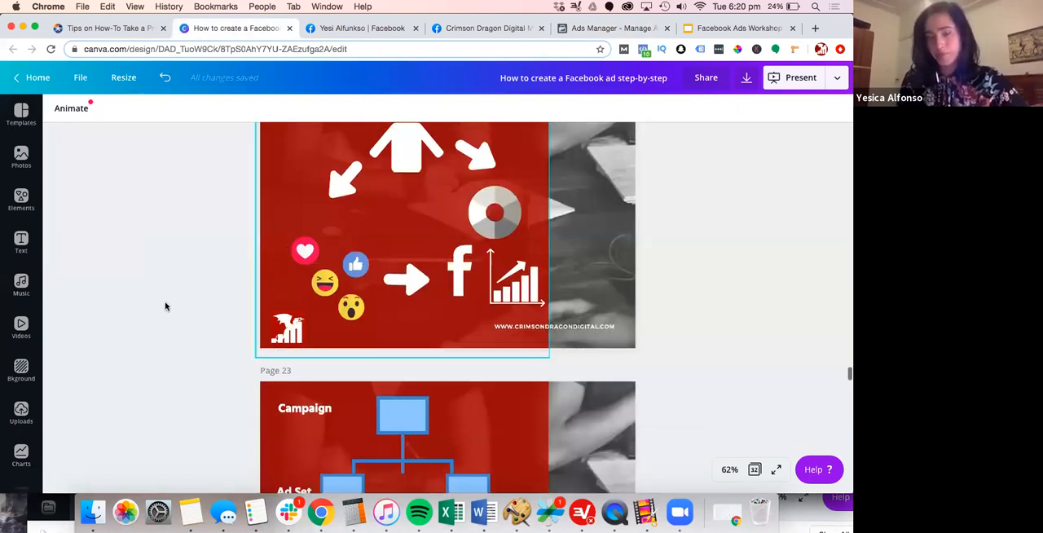
scroll(169, 317, down, 3)
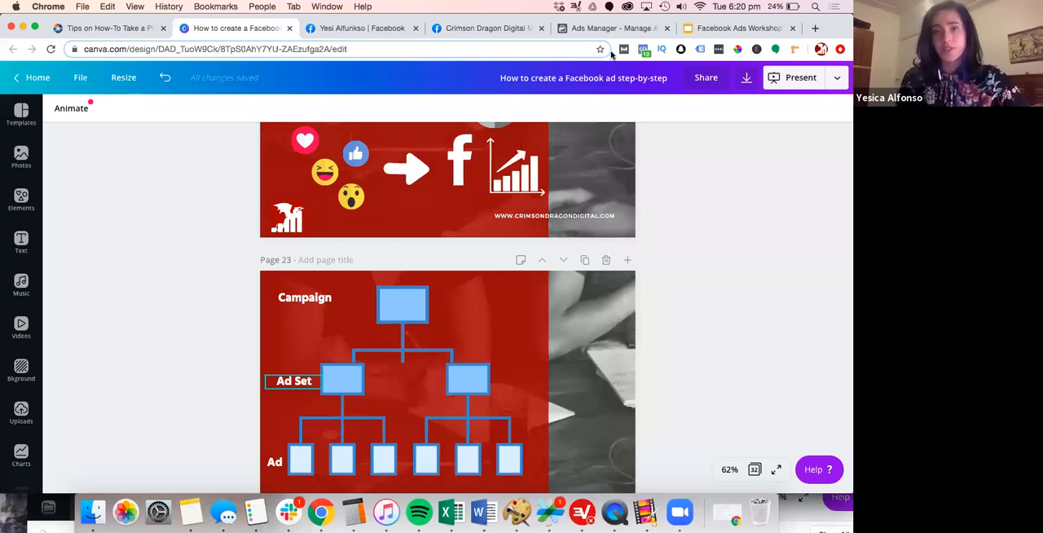
scroll(521, 326, down, 2)
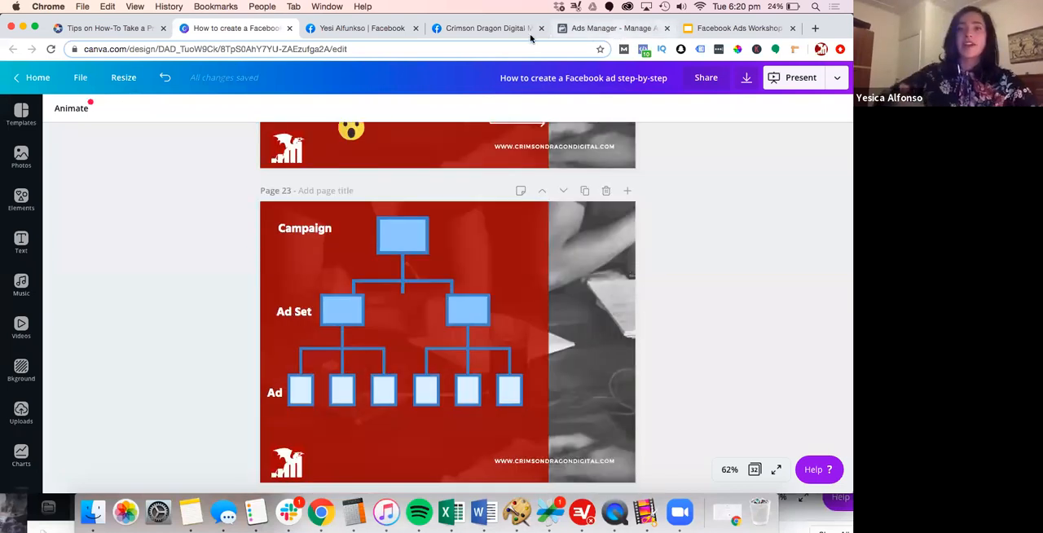
Compare the page 23 diagram with the Ads Manager campaign list, and open the account's ad sets and ads
key(super+5)
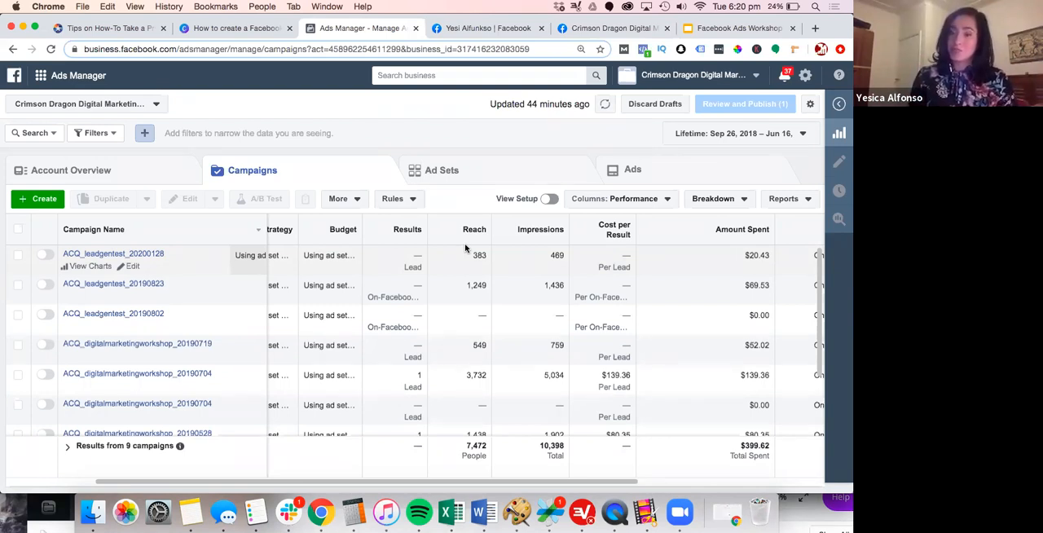
click(194, 36)
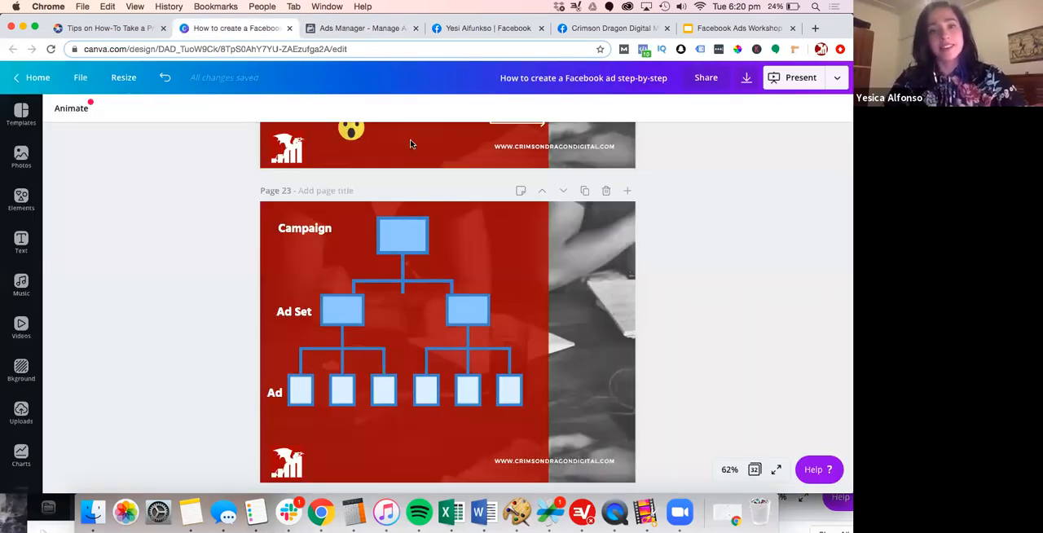
key(ctrl+Tab)
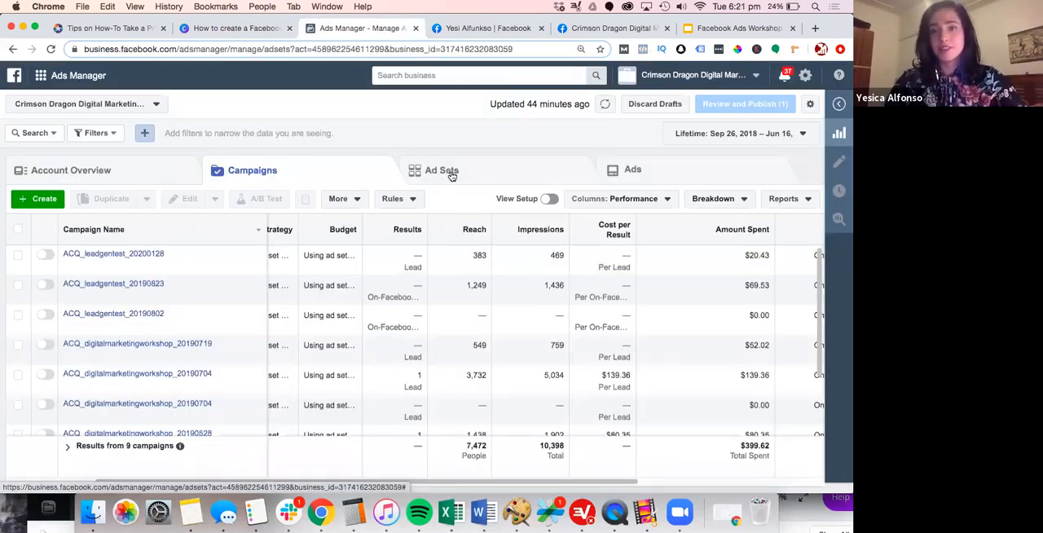
click(440, 170)
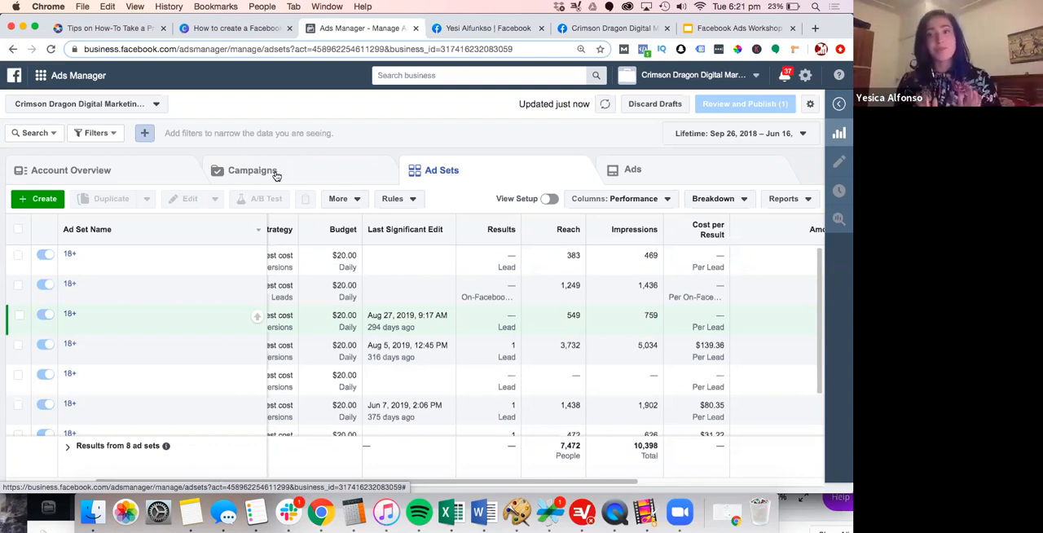
click(613, 170)
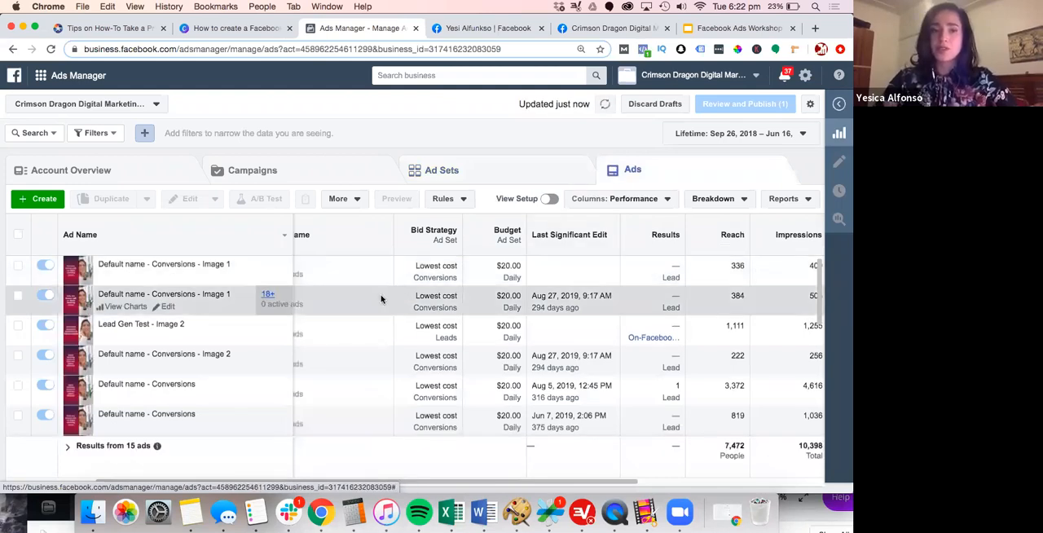
Examine the ad set name, bid strategy, budget and results columns of the ad list
scroll(274, 311, left, 5)
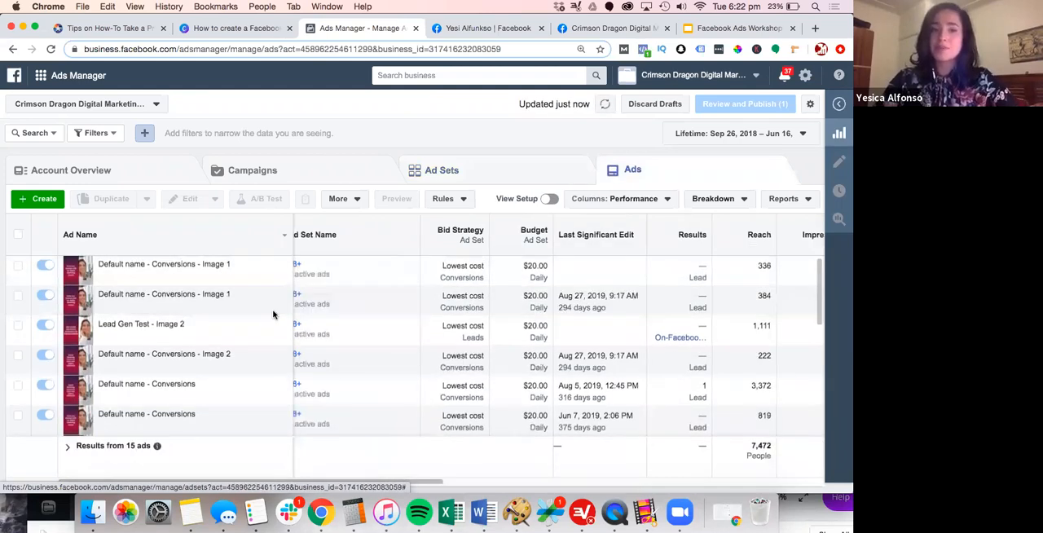
scroll(366, 285, right, 1)
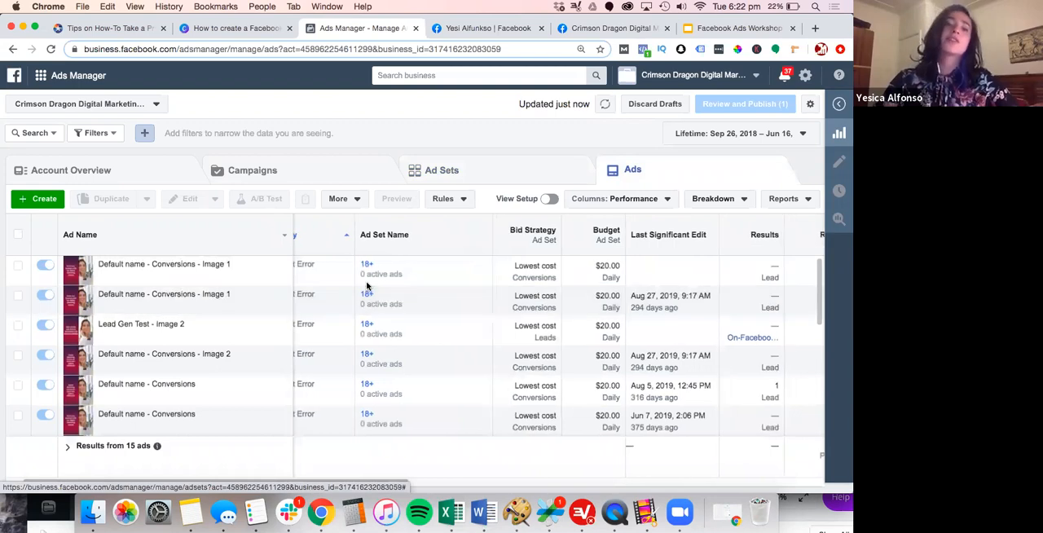
scroll(367, 285, right, 3)
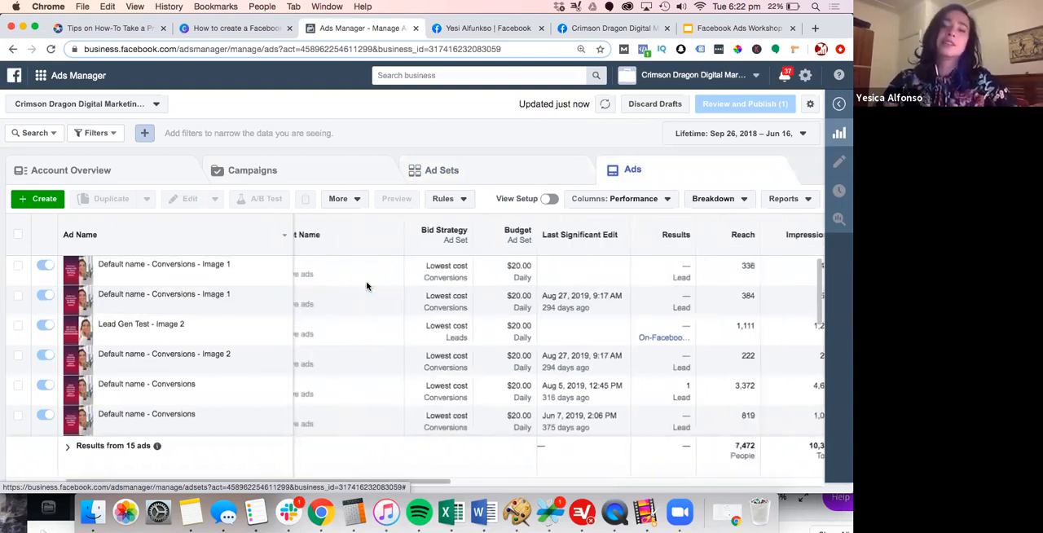
Return to the Canva presentation and show page 24 with the tip on planning a budget
click(231, 35)
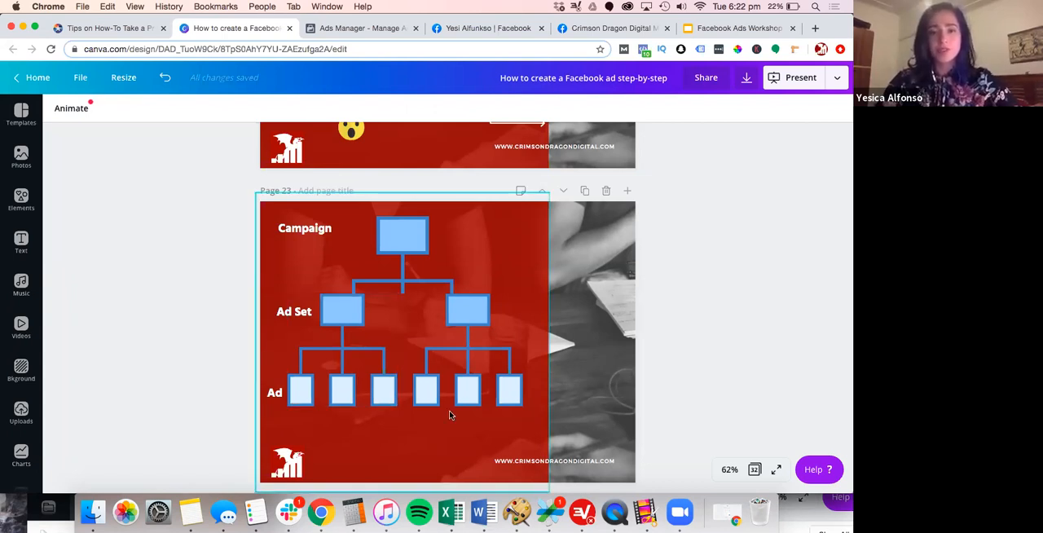
scroll(407, 399, down, 3)
scroll(449, 414, down, 2)
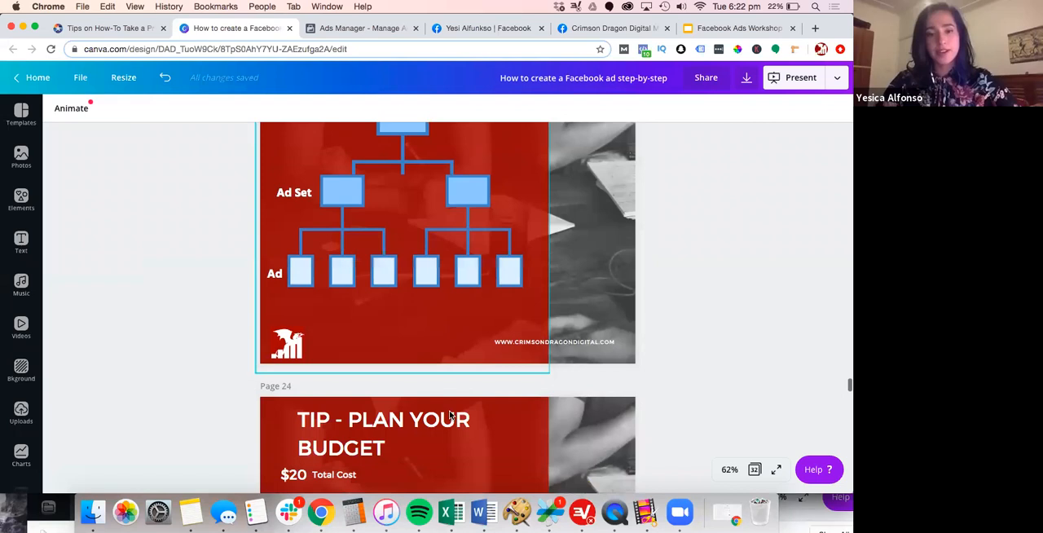
scroll(449, 415, down, 1)
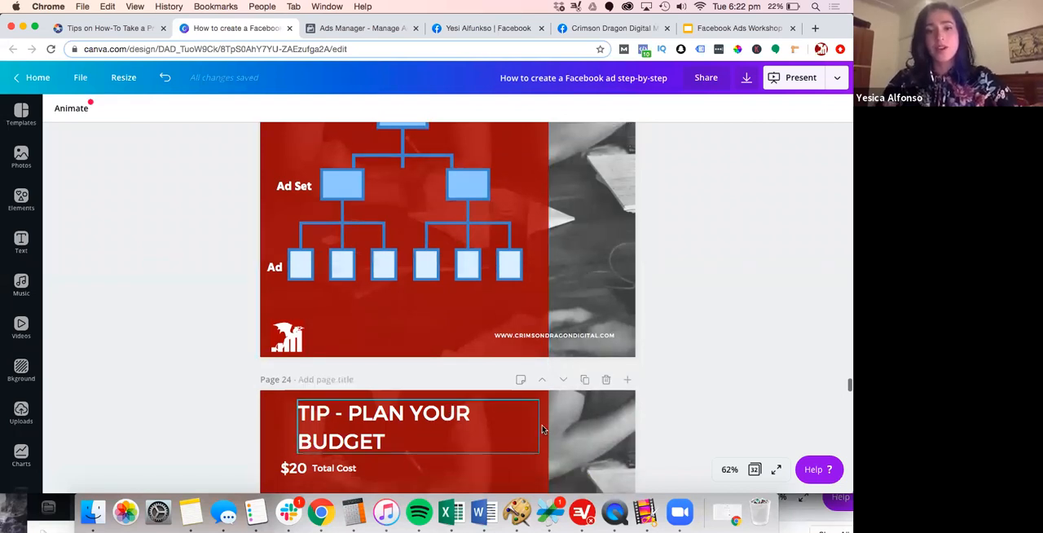
scroll(541, 429, down, 3)
scroll(541, 430, down, 3)
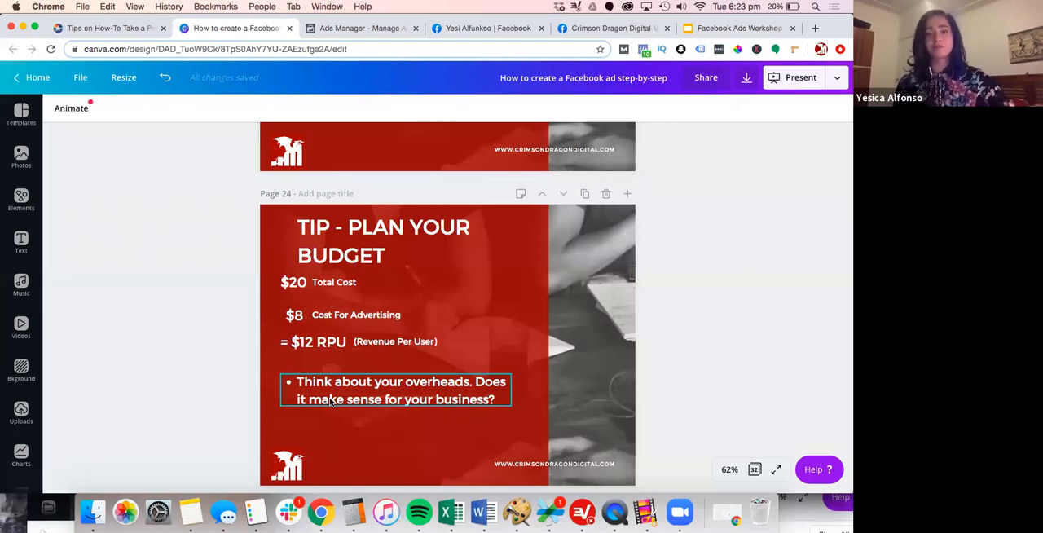
Show page 25 of the presentation, which introduces the Facebook pixel
scroll(330, 401, down, 3)
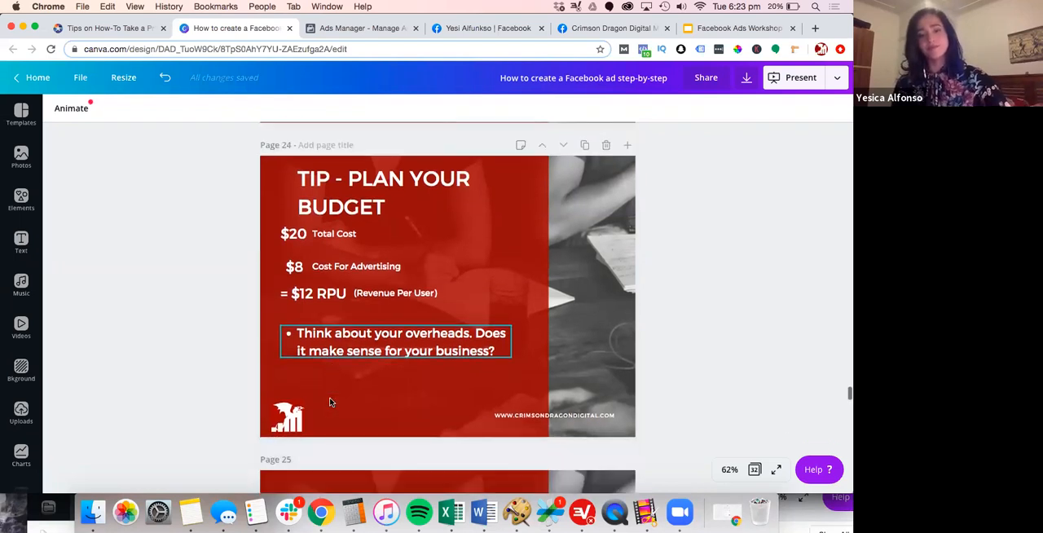
scroll(330, 401, down, 1)
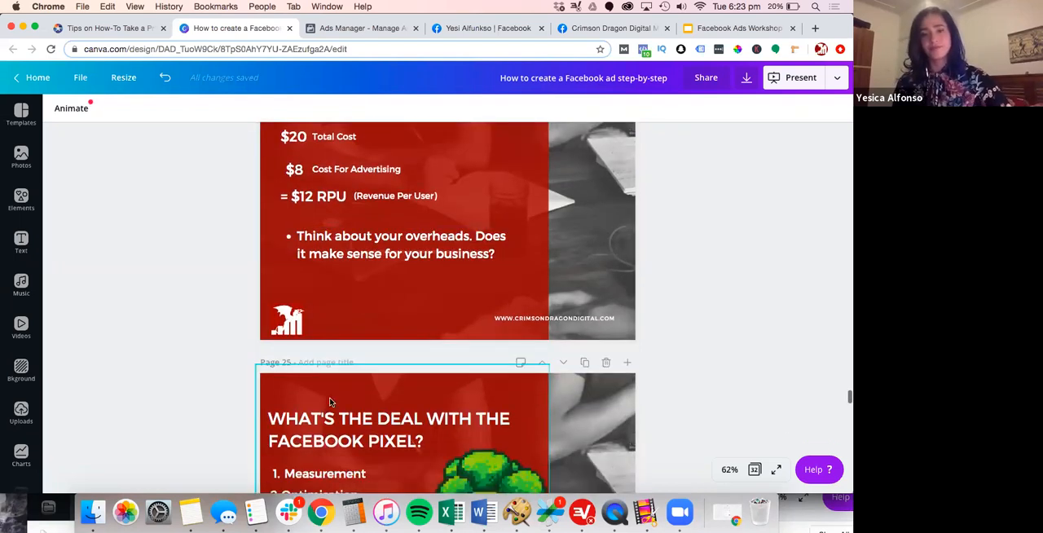
scroll(330, 401, down, 3)
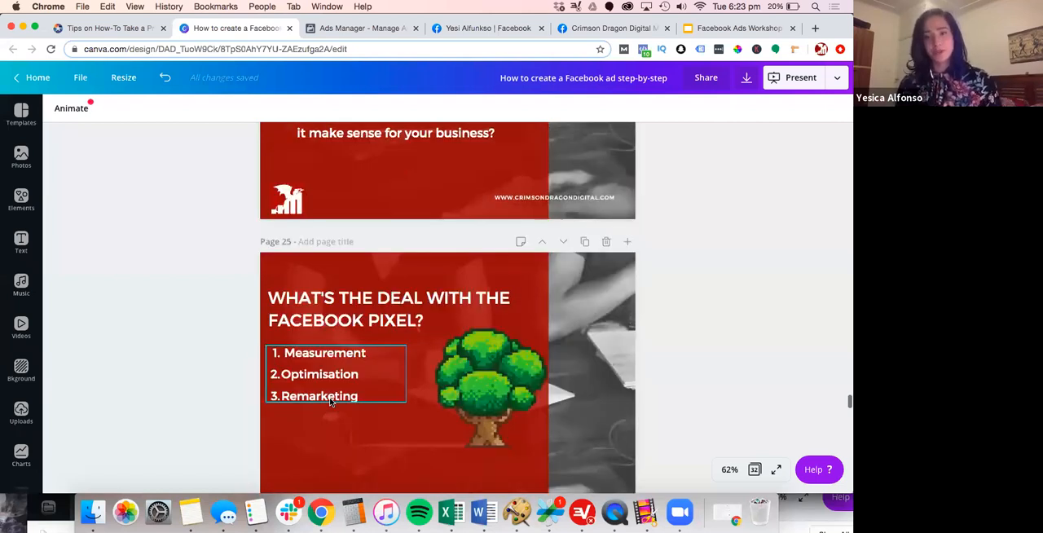
scroll(330, 400, down, 2)
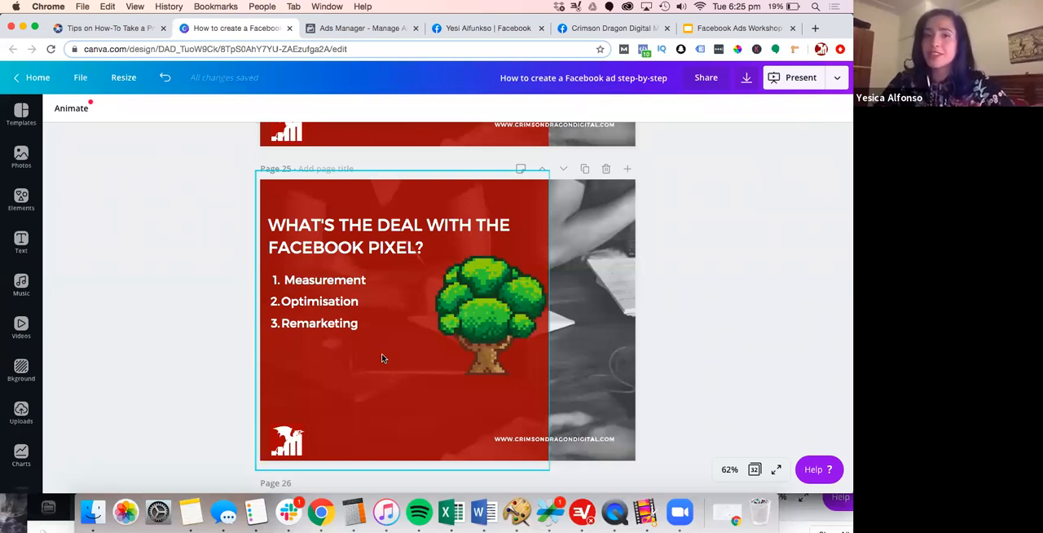
Switch to the Ads Manager campaign list, sort it by results, and highlight the ACQ_academy campaign's cost per result
click(354, 29)
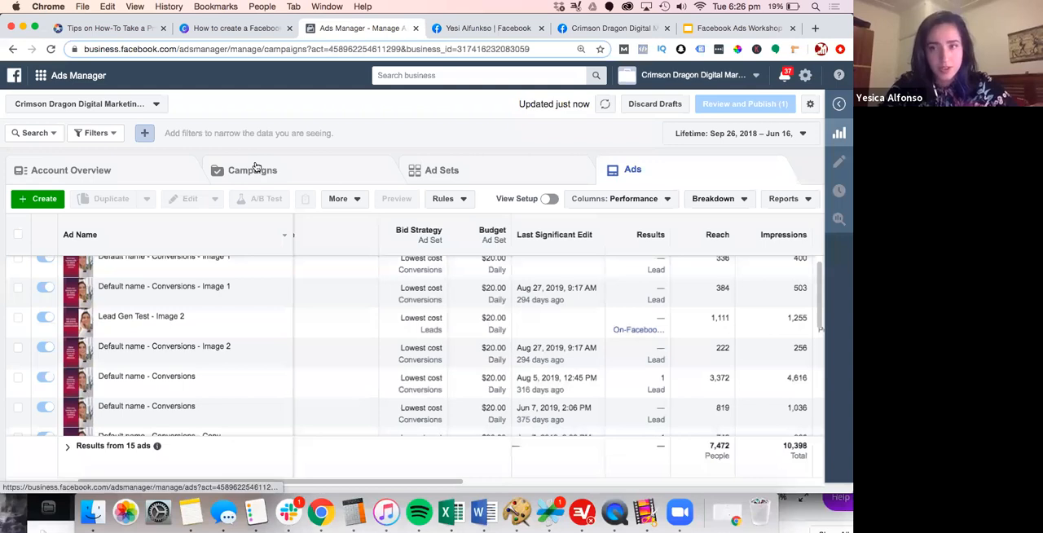
click(257, 168)
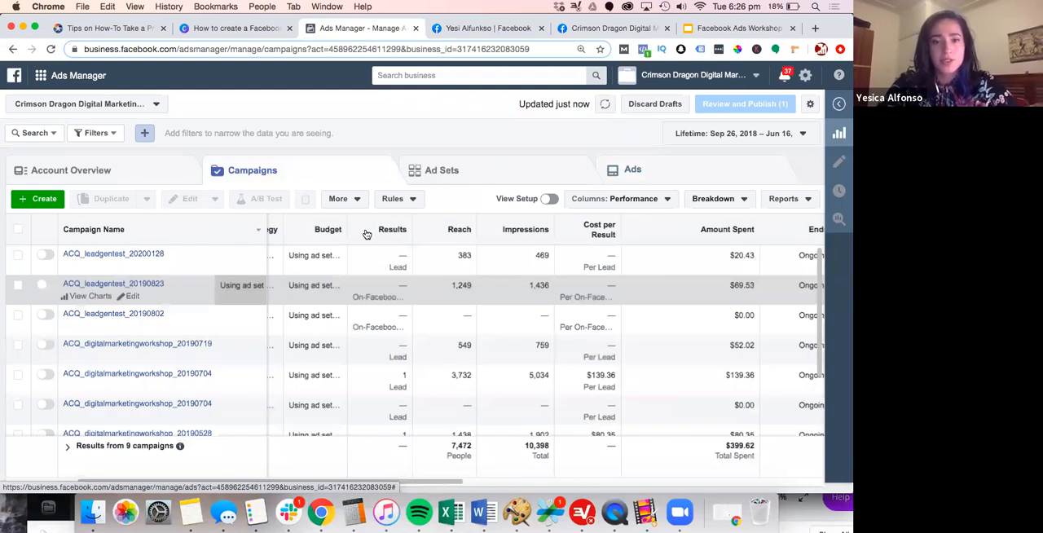
click(367, 232)
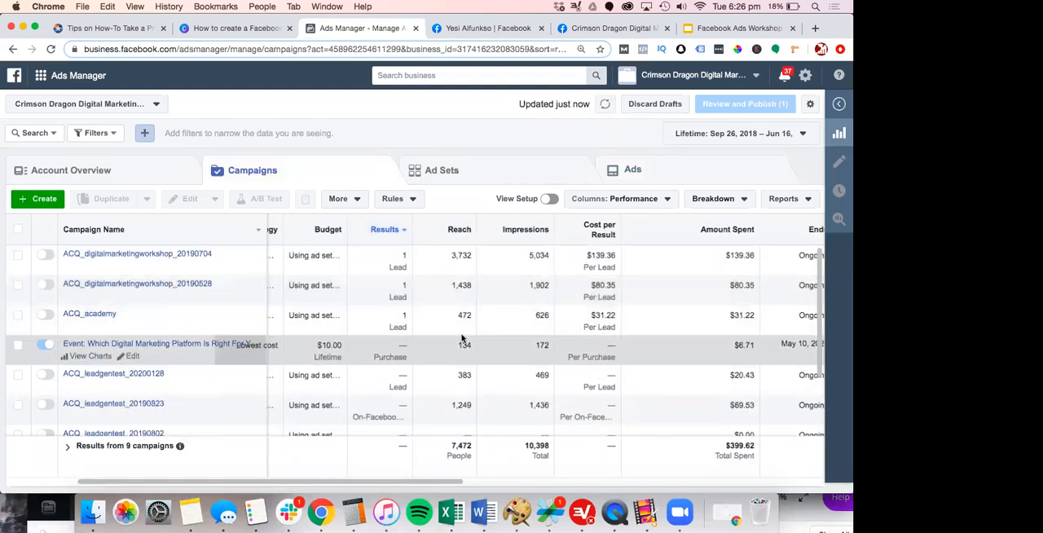
scroll(570, 327, right, 2)
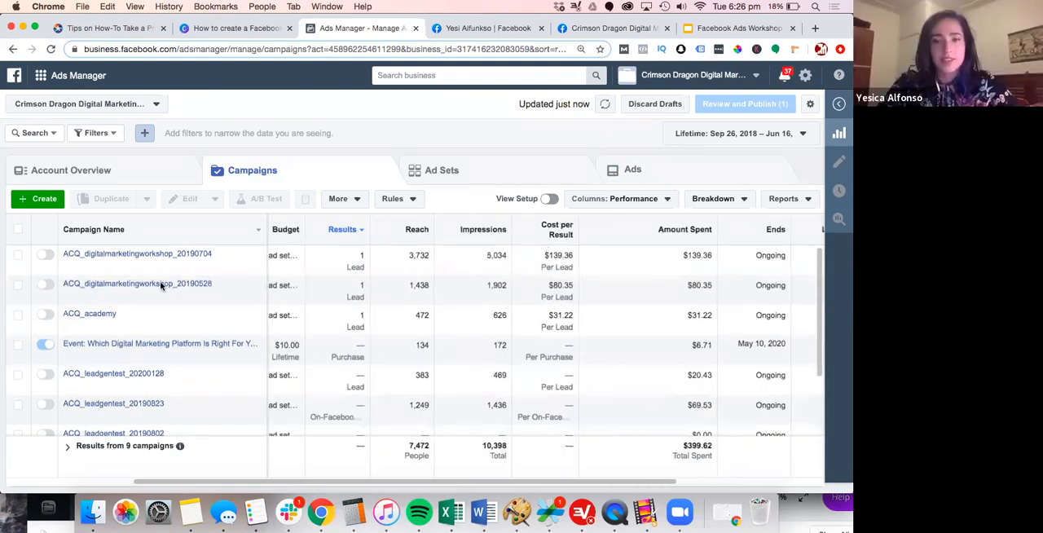
double_click(547, 320)
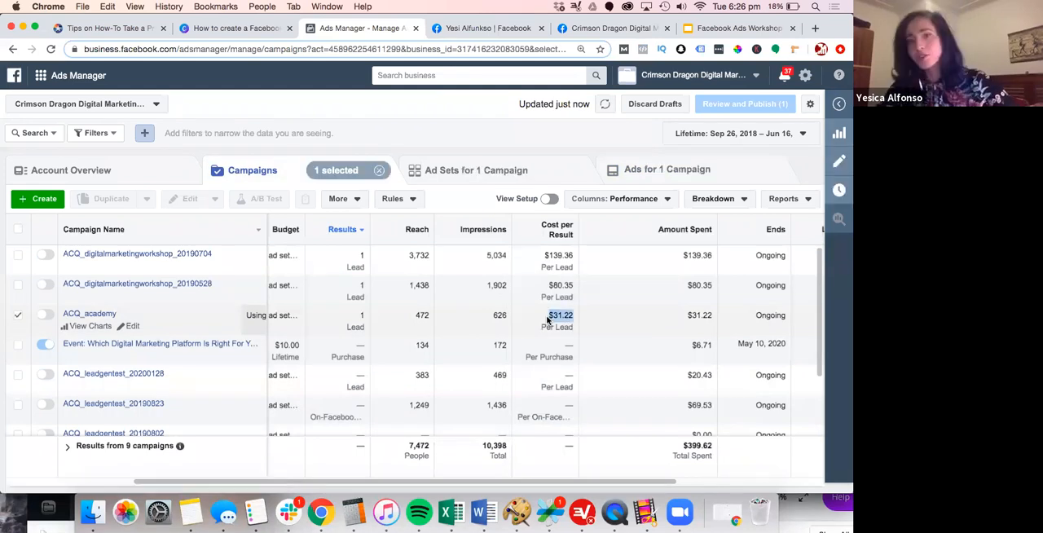
Go back to the Canva presentation and show page 26, the Facebook Example slide
click(481, 28)
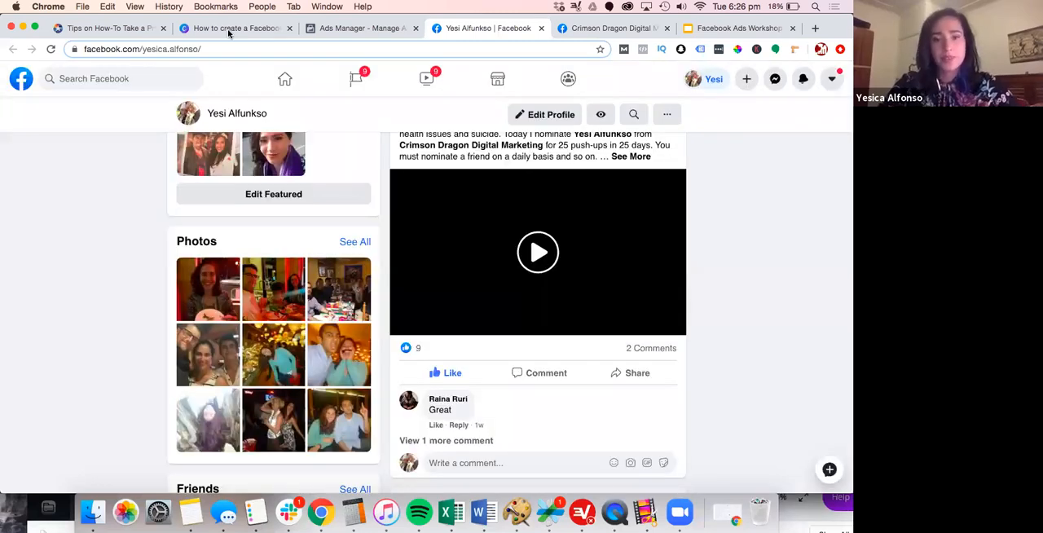
click(229, 29)
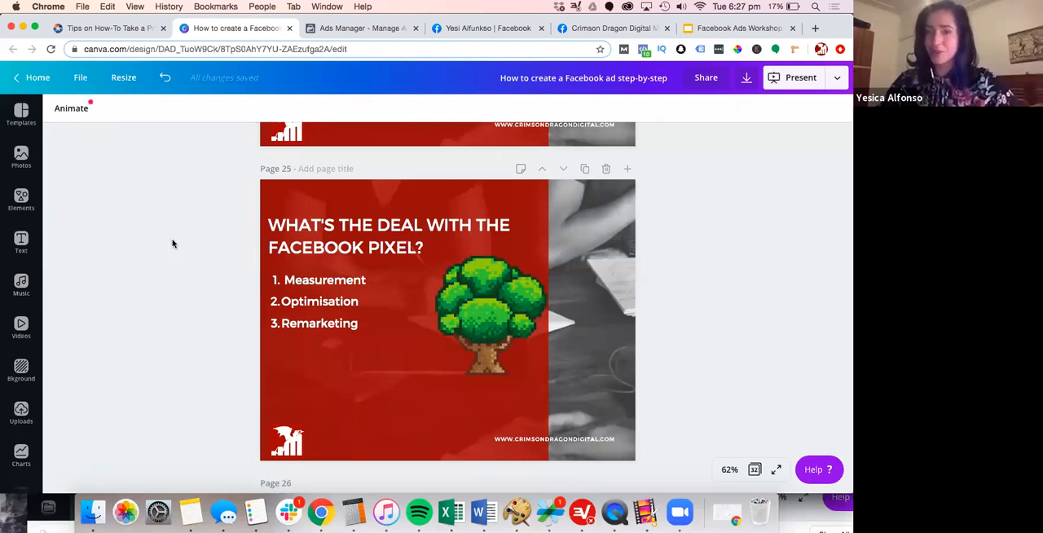
scroll(172, 243, down, 1)
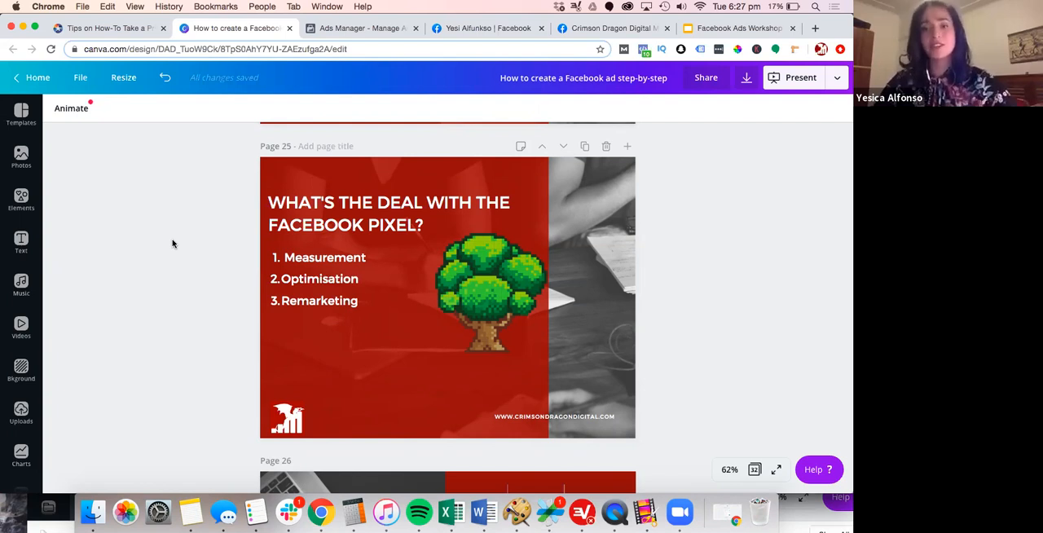
scroll(172, 243, down, 2)
scroll(173, 242, down, 2)
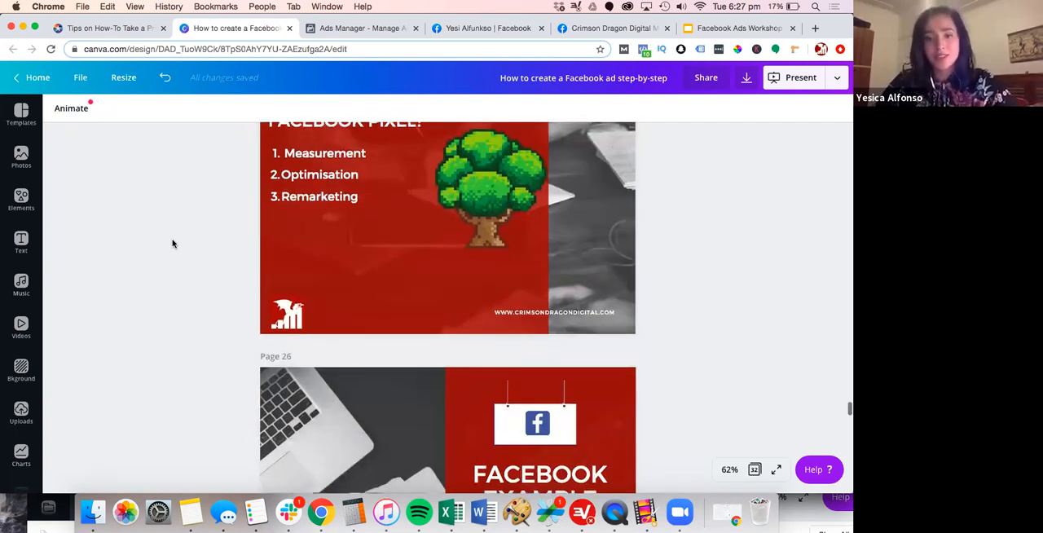
scroll(173, 243, down, 8)
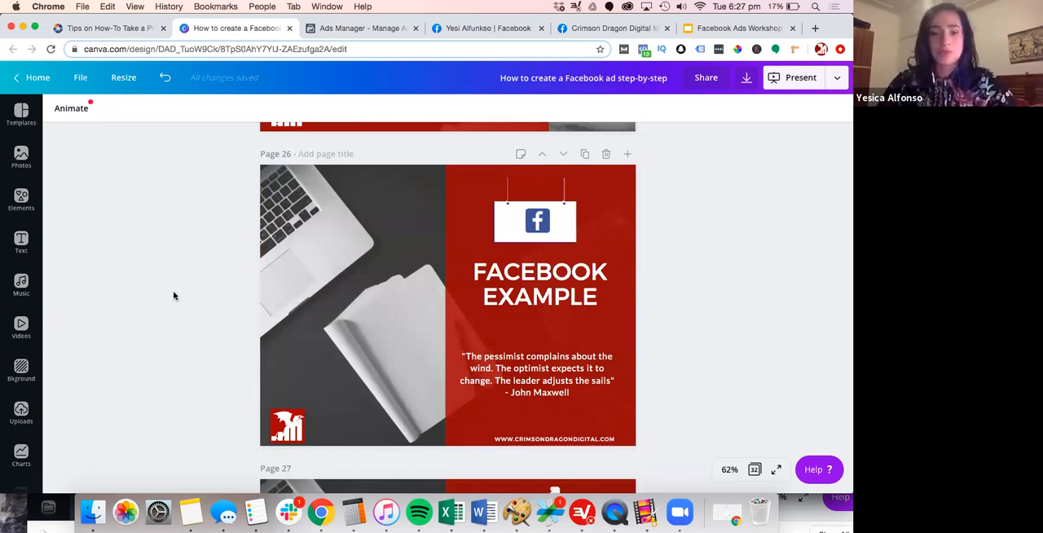
scroll(175, 296, down, 2)
scroll(247, 86, up, 1)
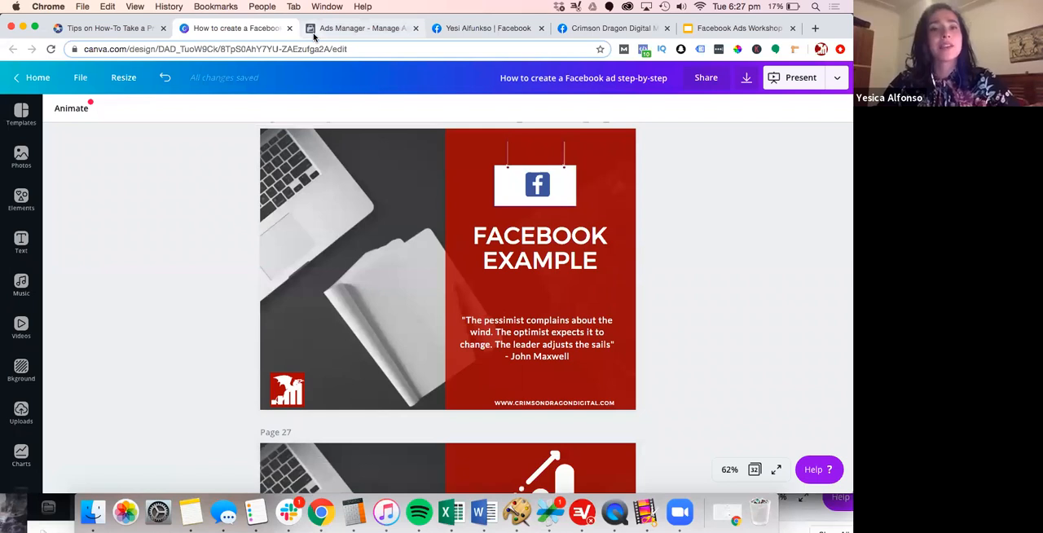
Switch to Ads Manager and start creating a new campaign, bringing the marketing objectives into view
click(313, 32)
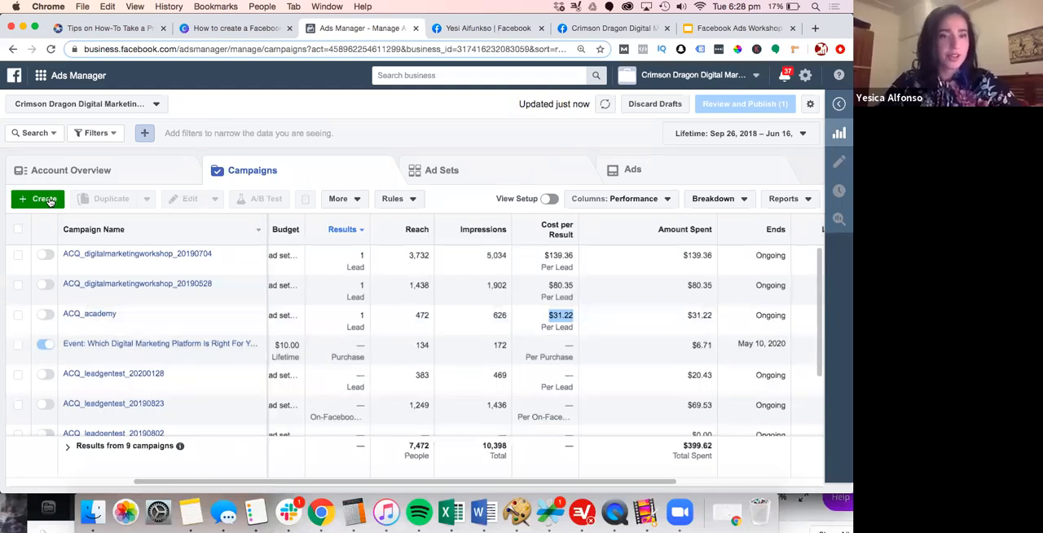
click(49, 201)
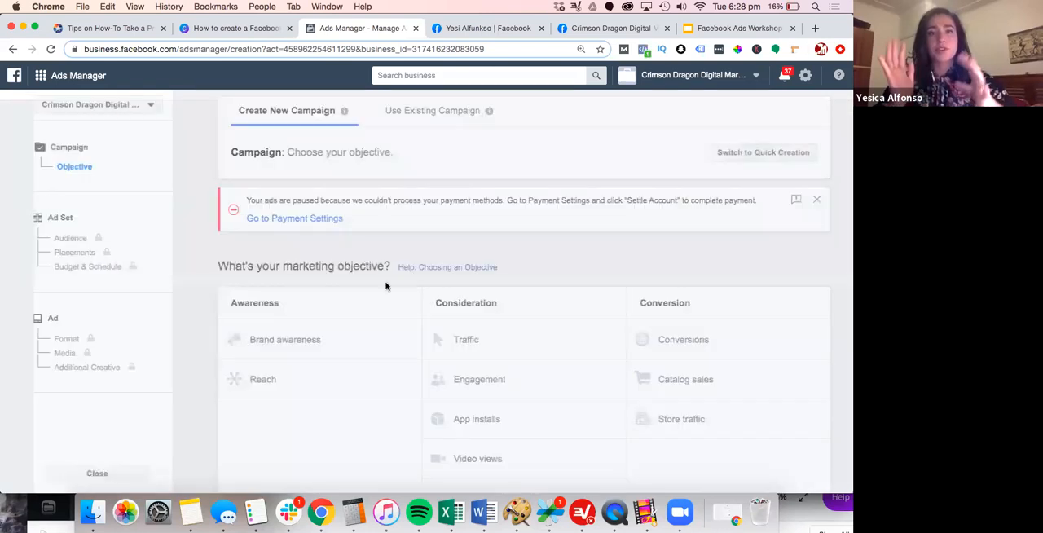
scroll(415, 303, down, 2)
scroll(415, 305, down, 1)
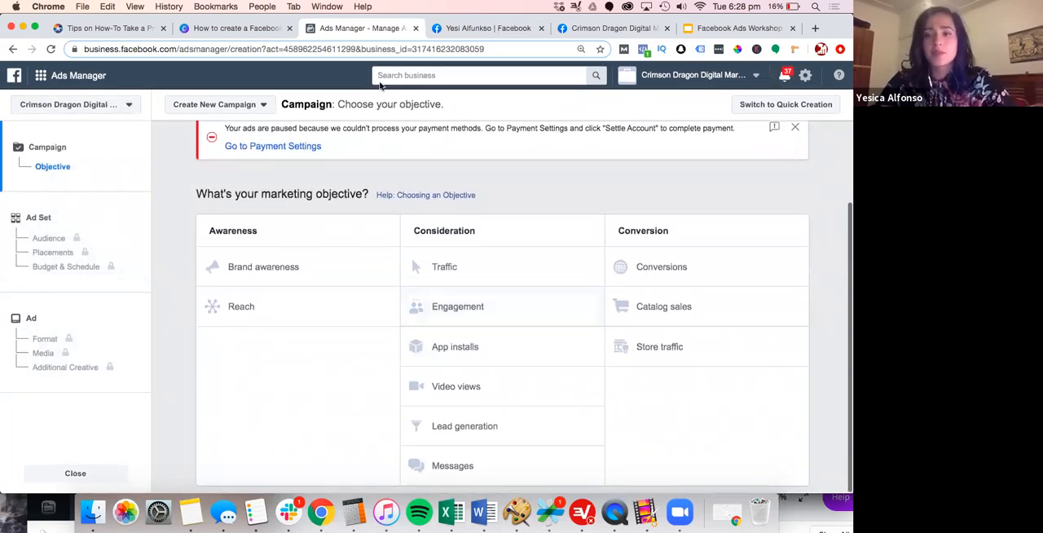
Dismiss the payment notice and choose Conversions as the campaign's marketing objective
click(795, 127)
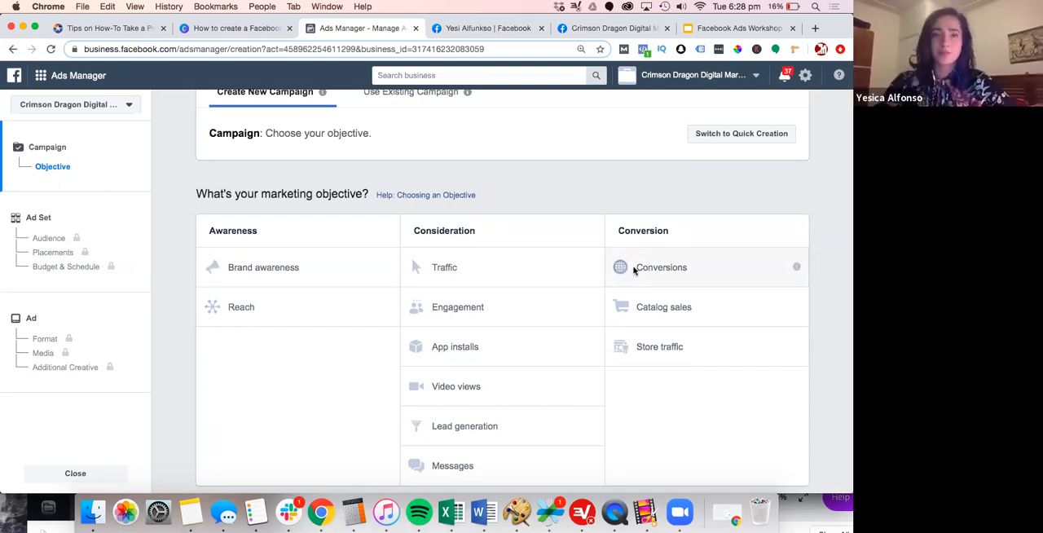
click(634, 269)
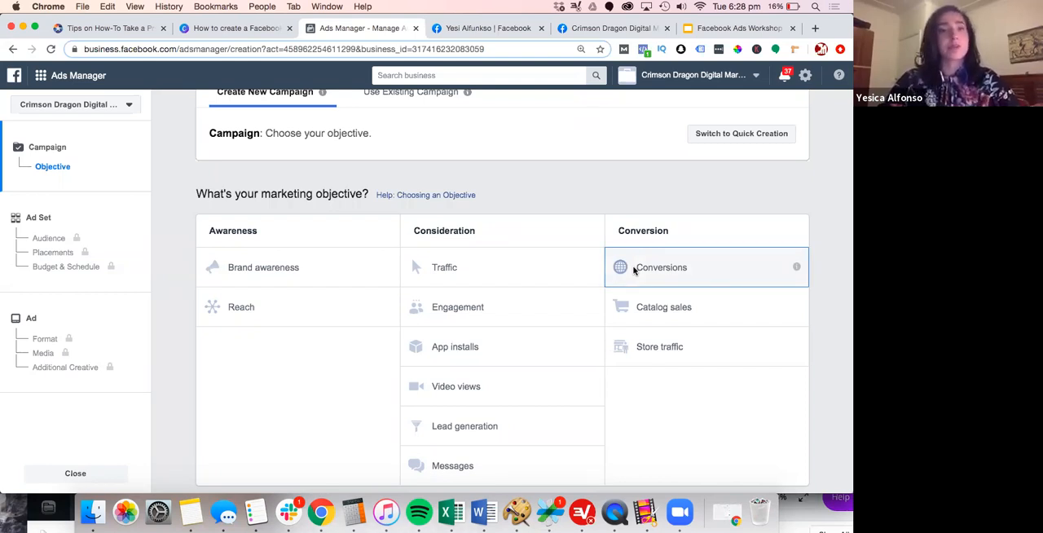
click(633, 270)
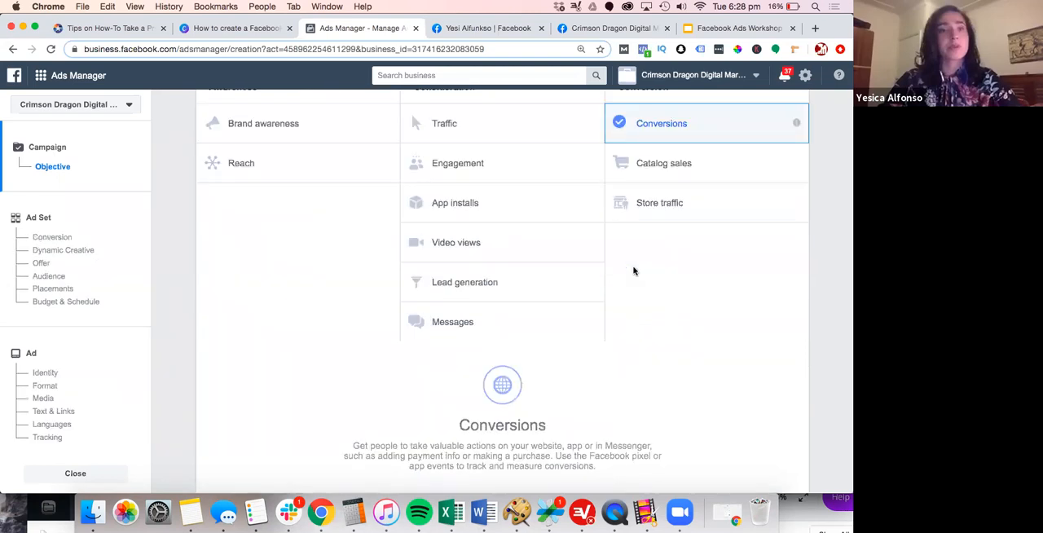
Name the new campaign Convesions_20200616
scroll(433, 311, down, 3)
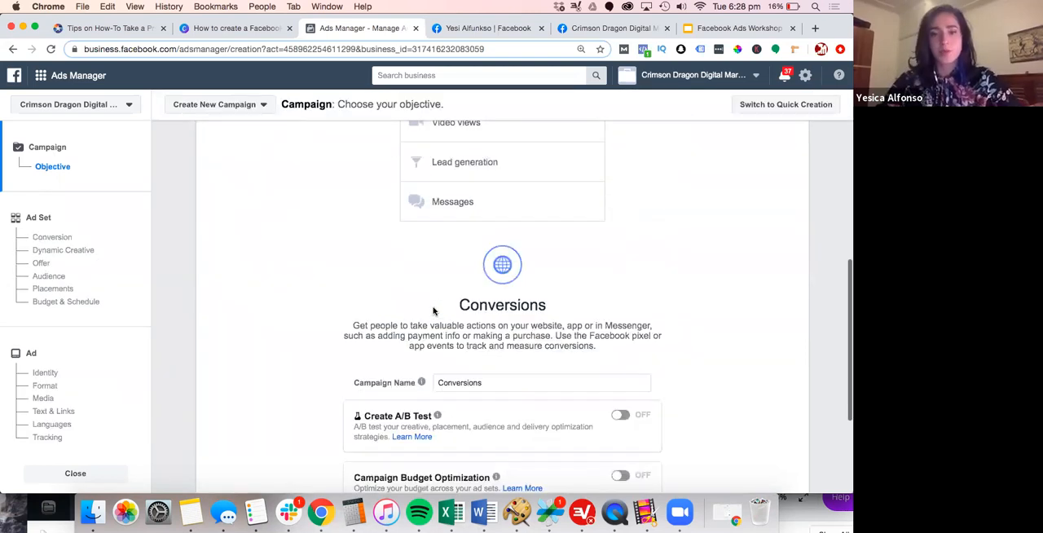
double_click(627, 289)
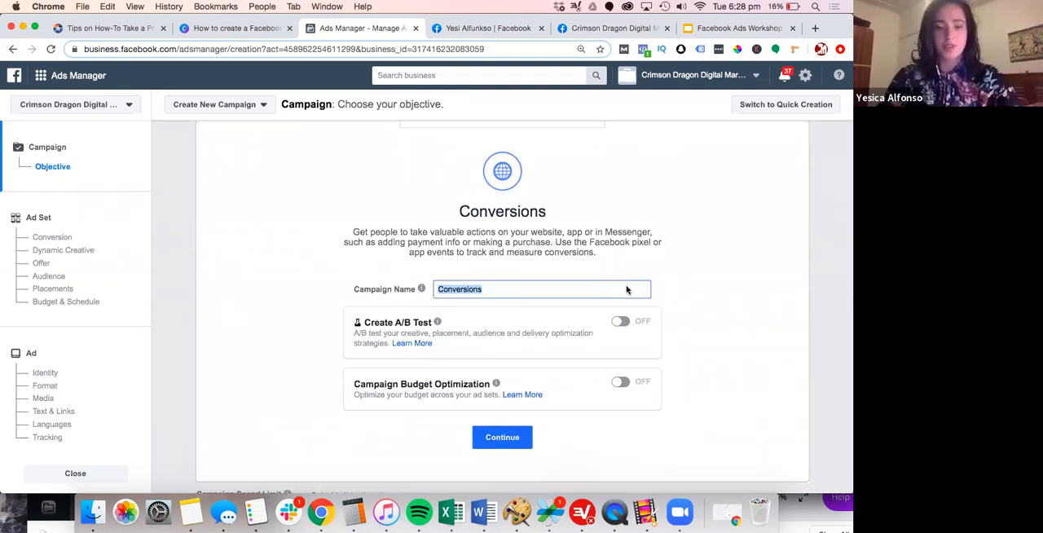
text(Convestio)
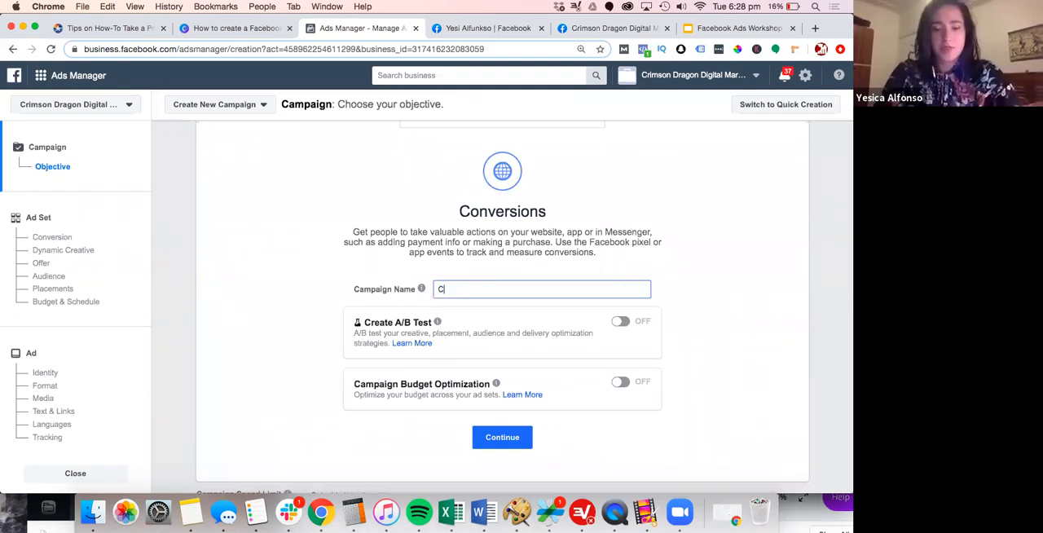
key(BackSpace)
key(BackSpace)
key(BackSpace)
text(ions_2)
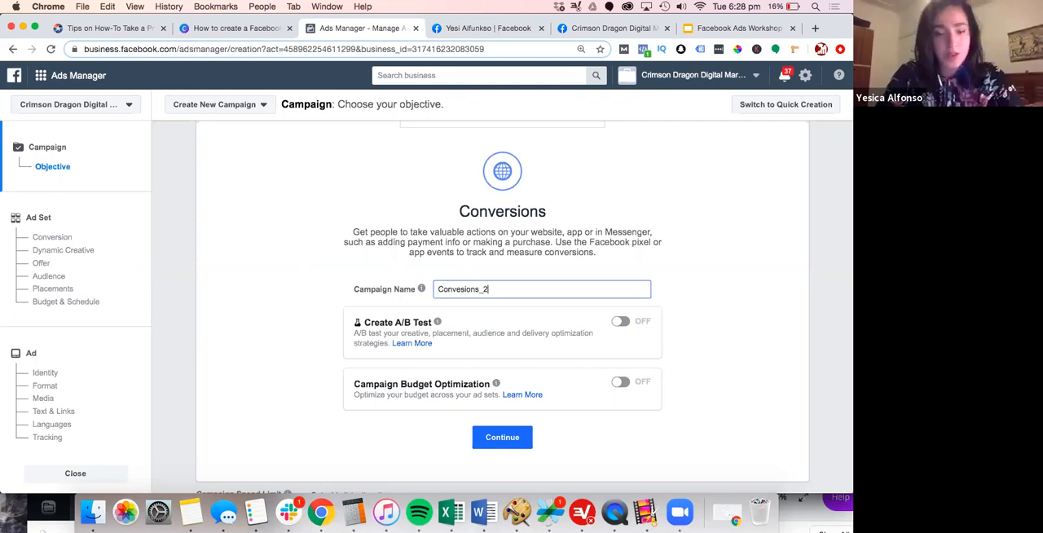
text(0200)
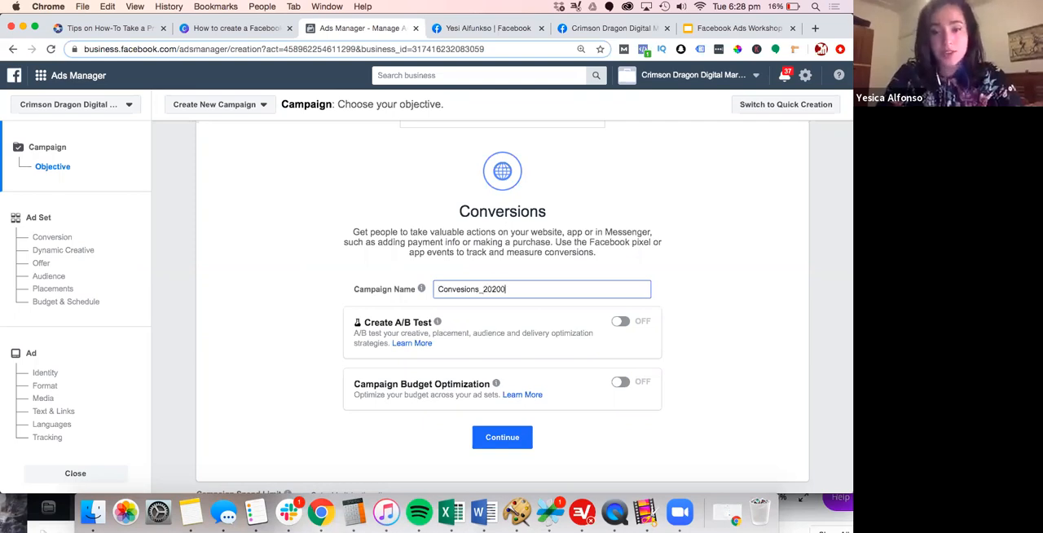
text(6)
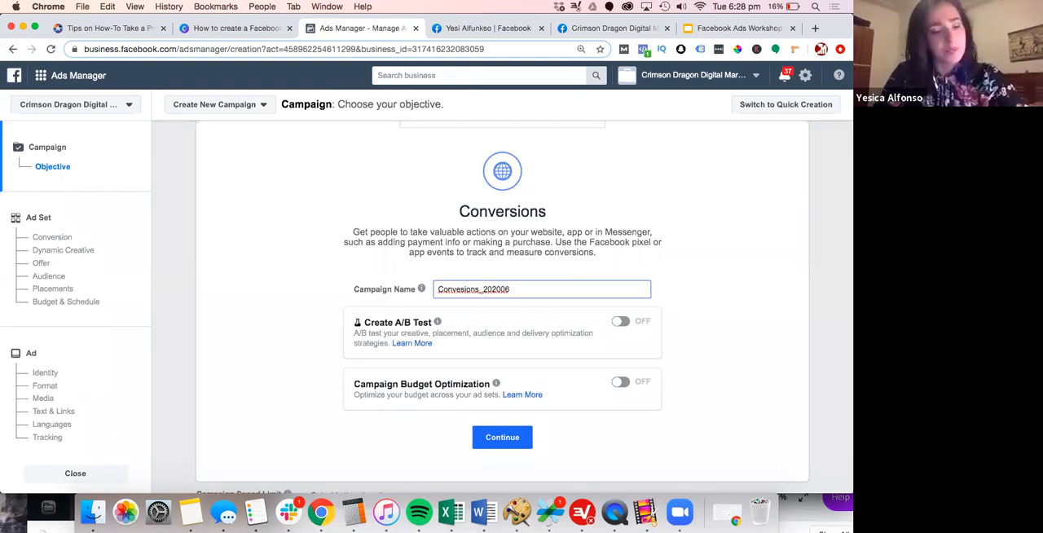
text(16)
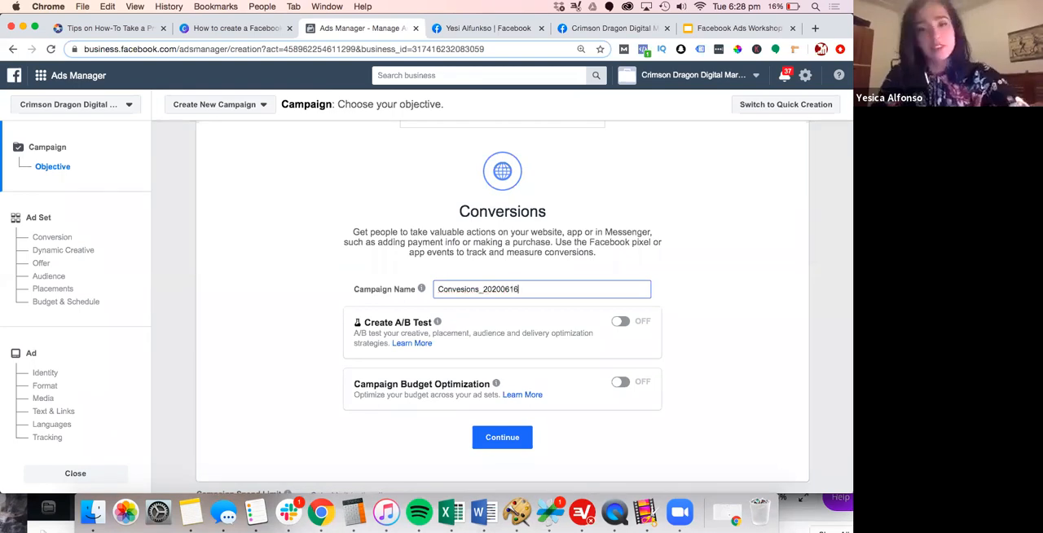
Keep A/B testing and campaign budget optimization off and continue from the campaign objective to the ad set setup
click(721, 303)
scroll(517, 423, down, 2)
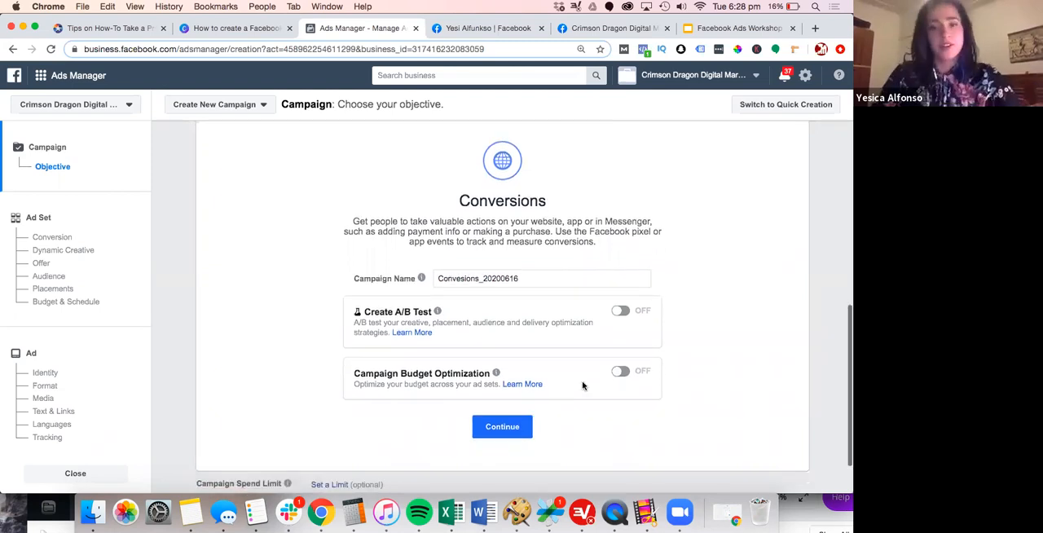
click(502, 369)
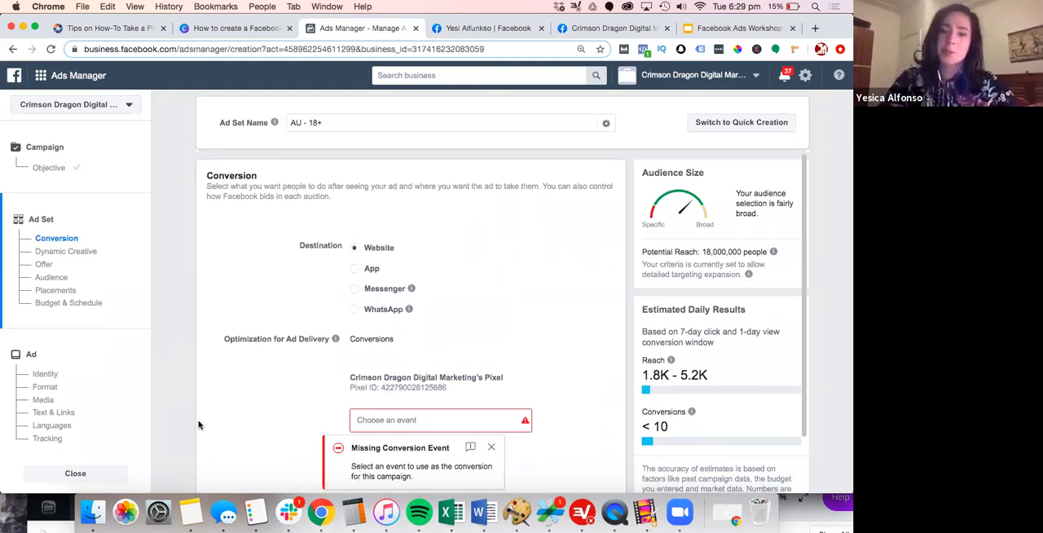
Choose Lead as the pixel's conversion event for the ad set
scroll(198, 425, down, 5)
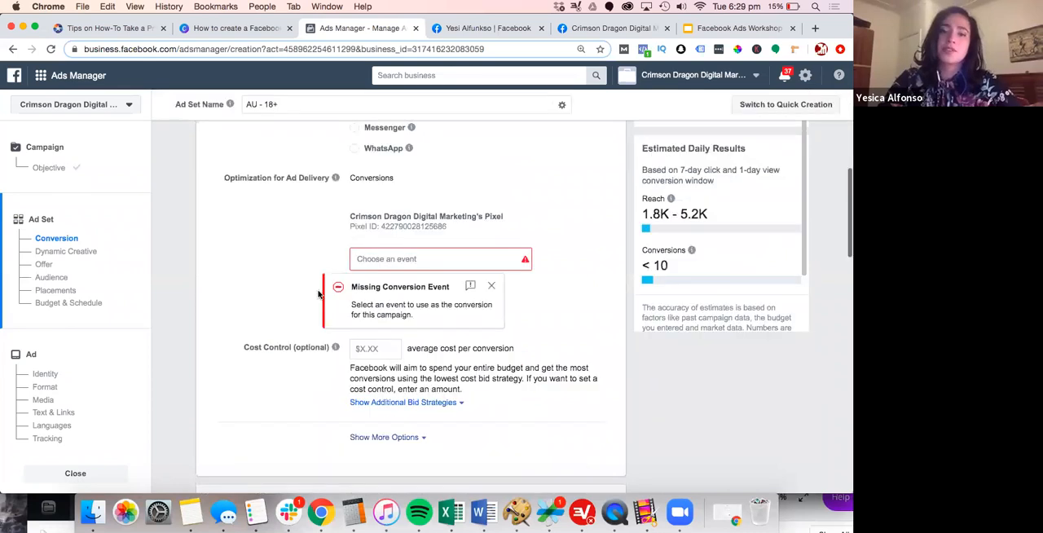
click(364, 257)
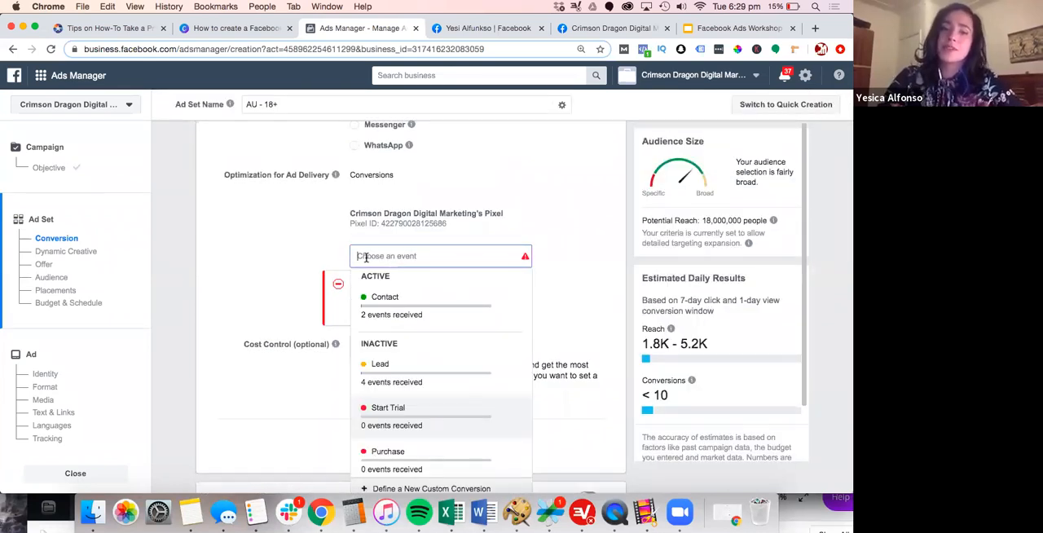
mouse_move(390, 374)
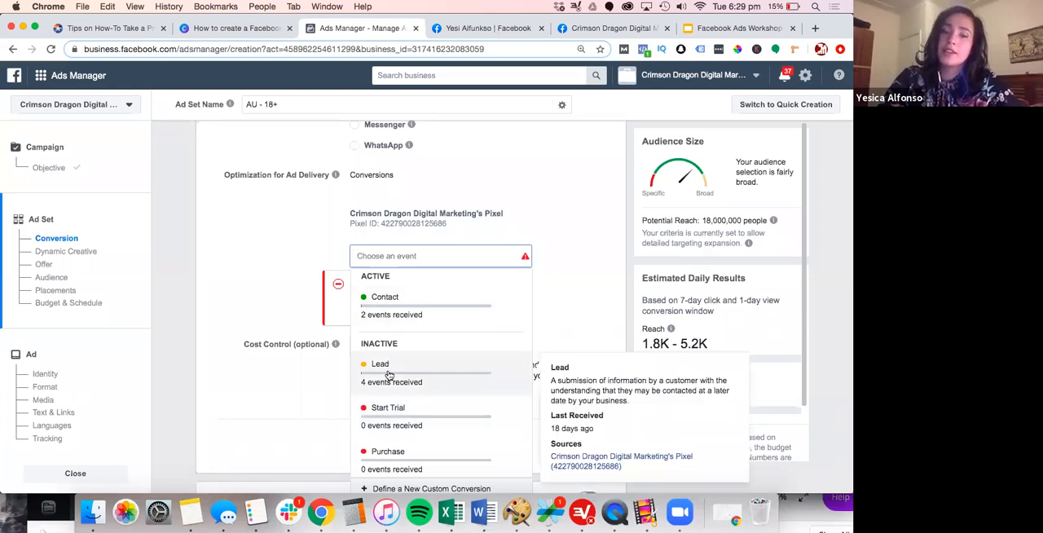
click(389, 375)
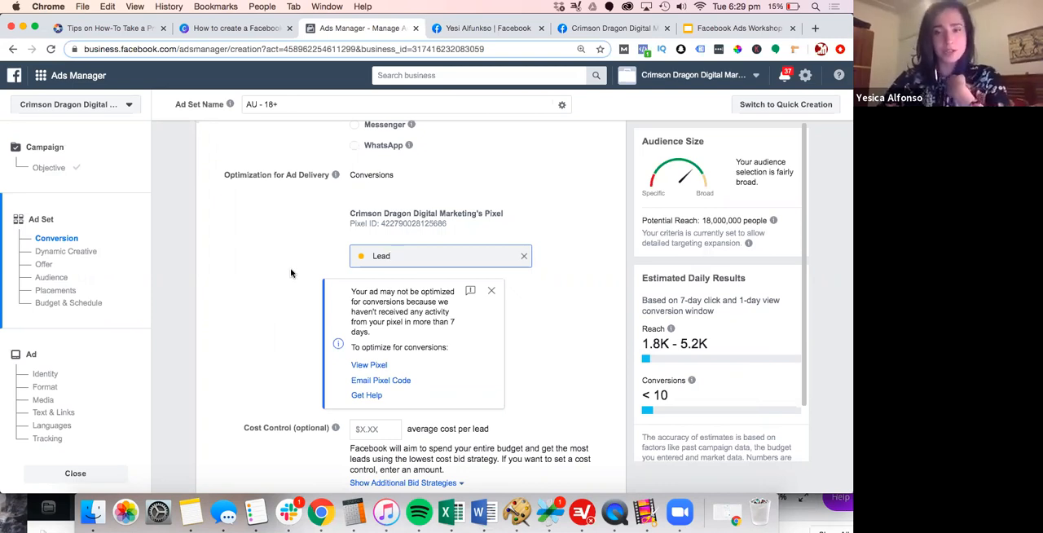
Read the explanation of the optional Cost Control setting and look over the Dynamic Creative and Offer sections
scroll(291, 273, down, 5)
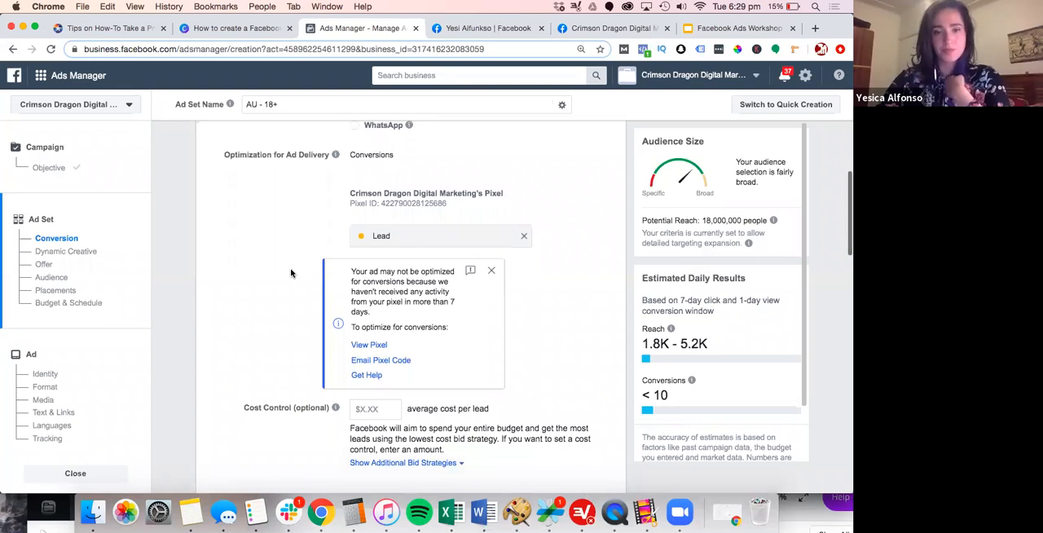
scroll(291, 273, down, 3)
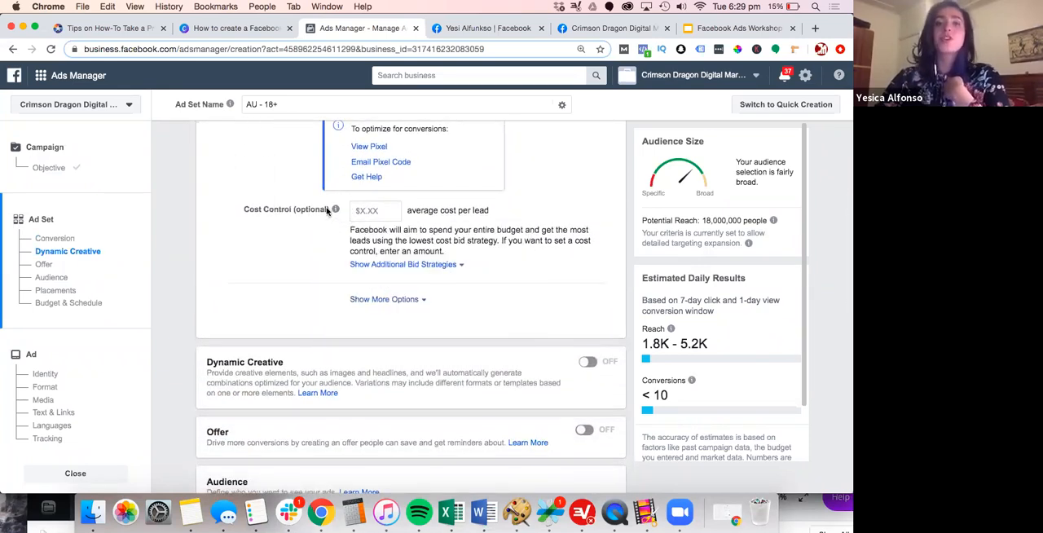
mouse_move(334, 209)
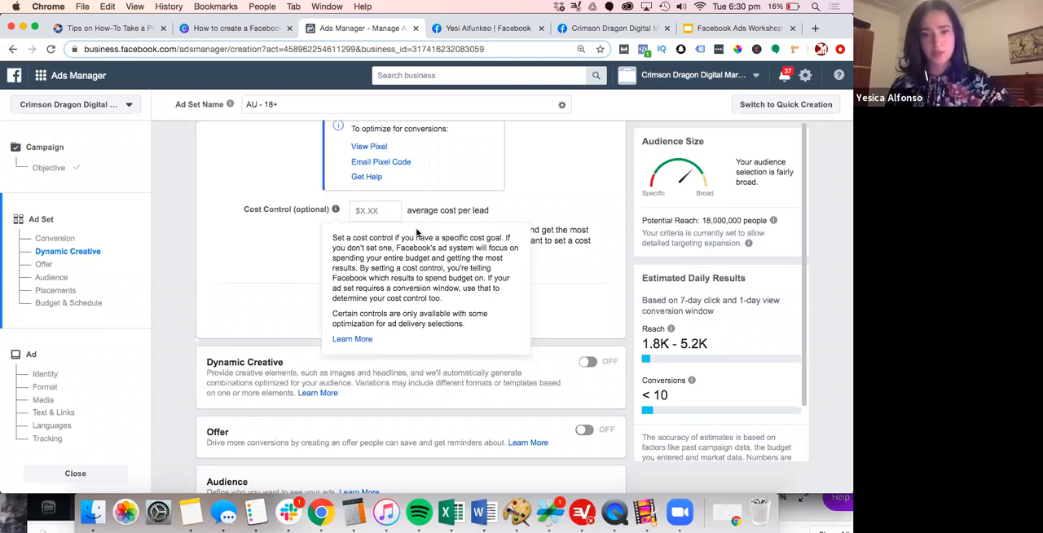
scroll(287, 266, down, 1)
scroll(287, 266, down, 2)
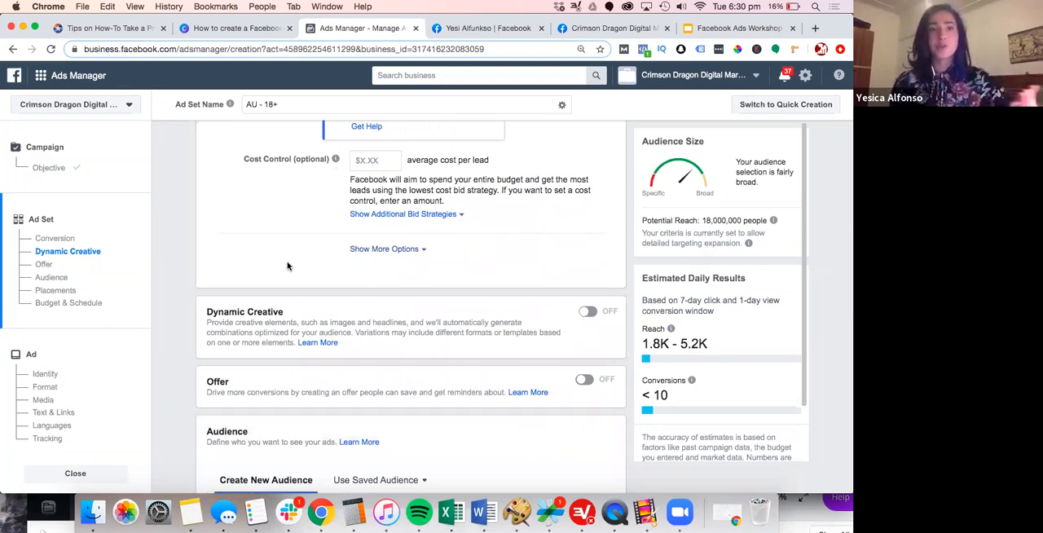
scroll(286, 266, down, 5)
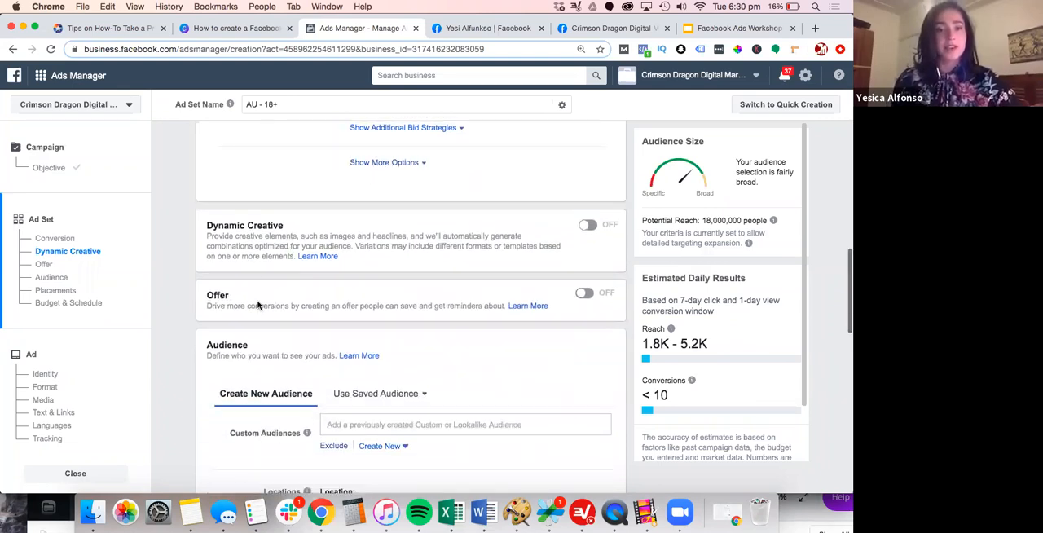
Replace the audience location with the cities of Sydney, New South Wales, and Melbourne, Victoria
scroll(253, 309, down, 10)
scroll(253, 309, down, 3)
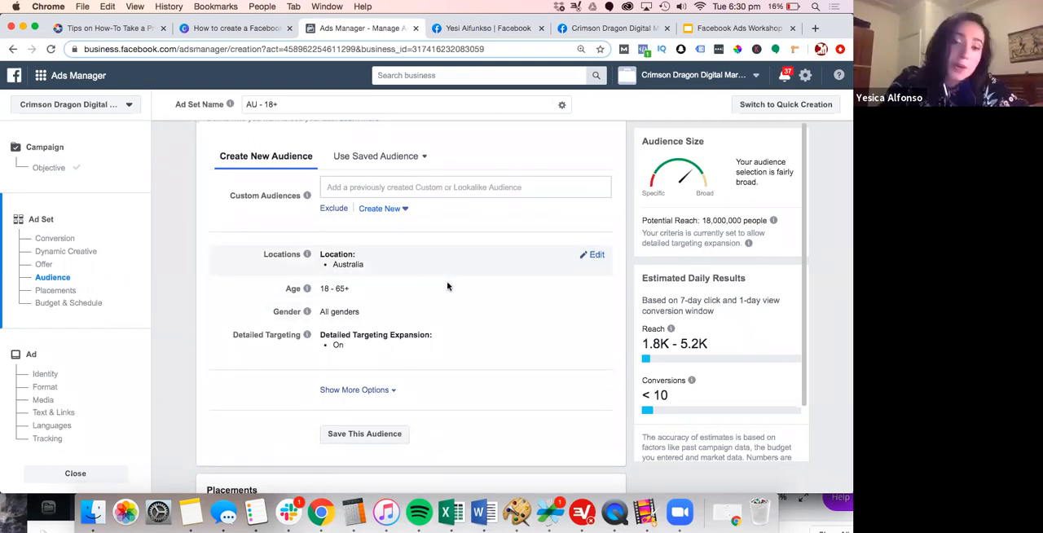
click(598, 291)
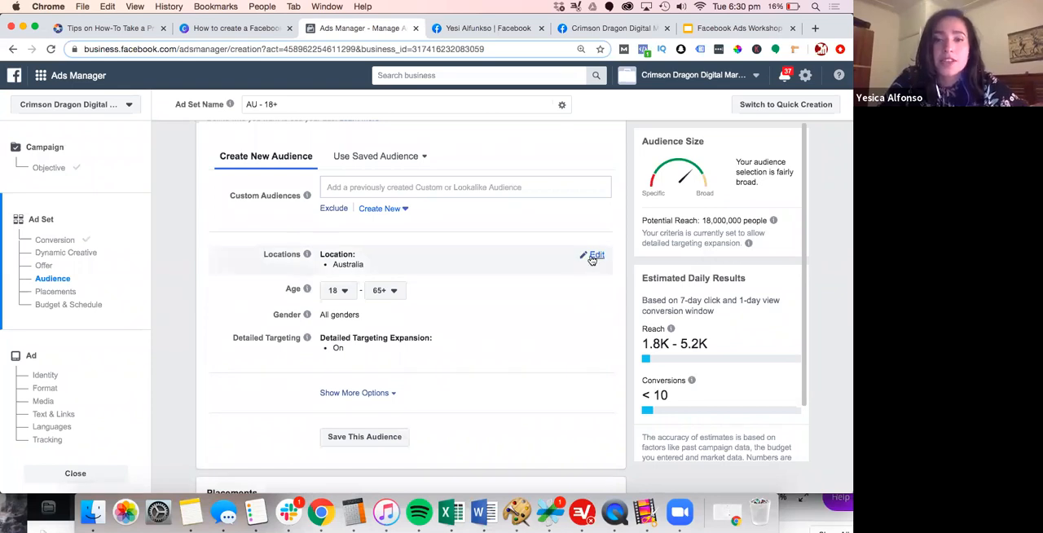
click(594, 256)
click(457, 325)
text(Sydney)
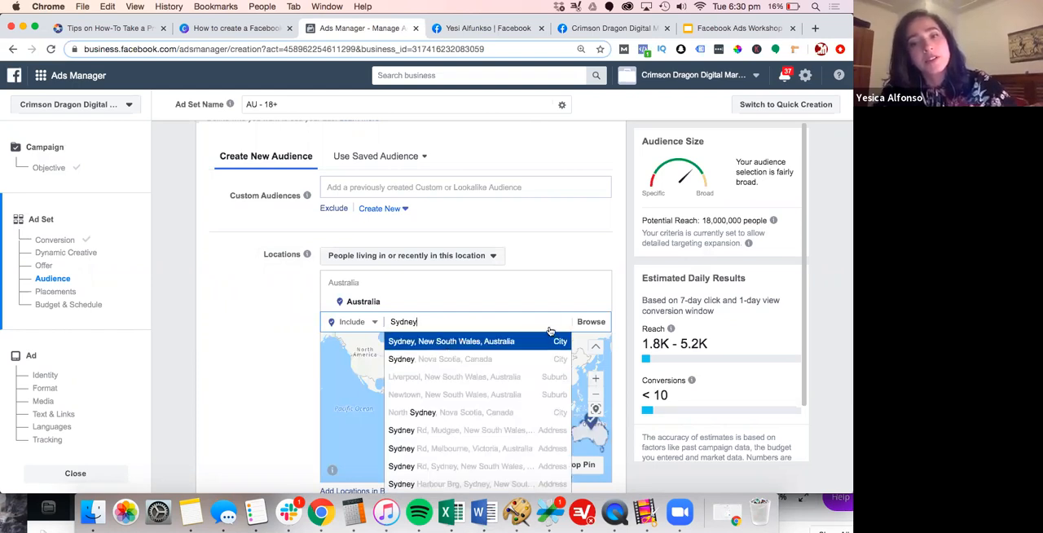
click(435, 340)
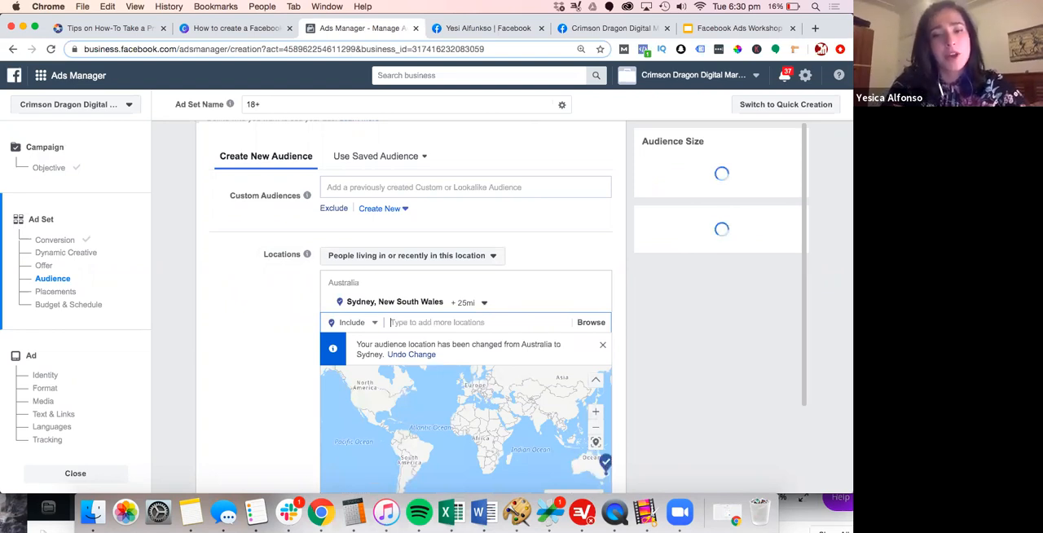
text(Melbourne)
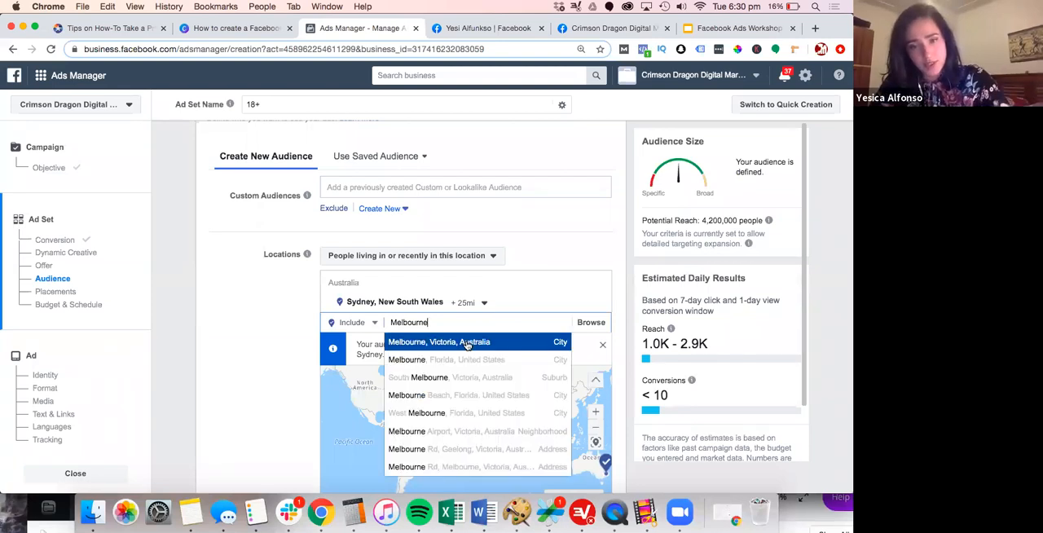
click(396, 346)
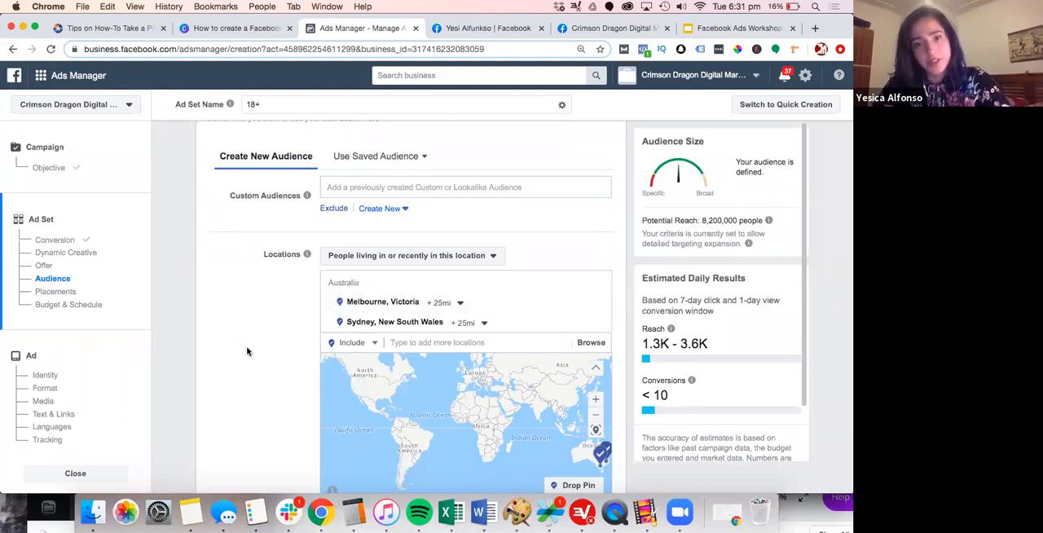
Set the audience's age range to 35-55
scroll(246, 351, down, 5)
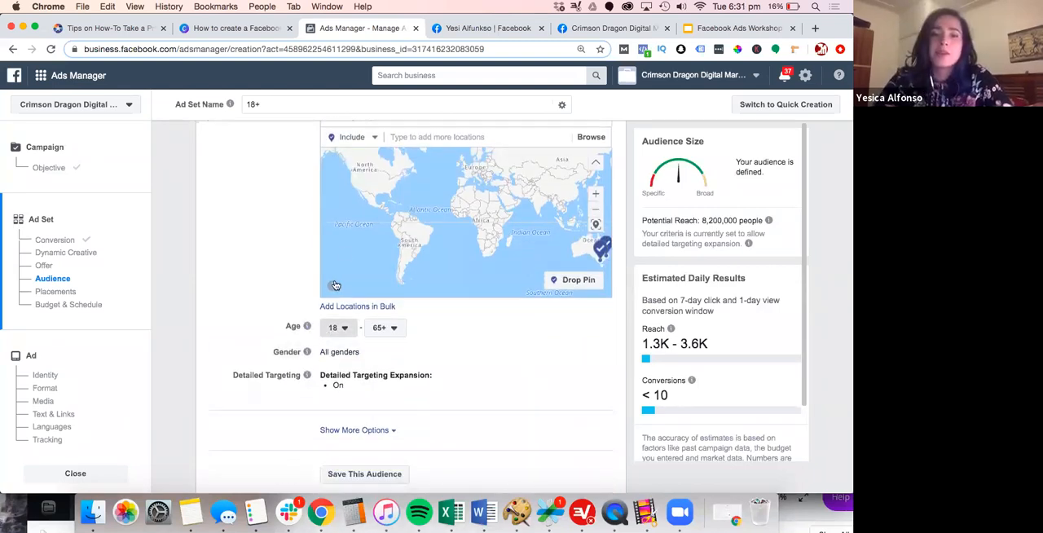
click(334, 328)
scroll(345, 252, down, 2)
scroll(345, 253, down, 4)
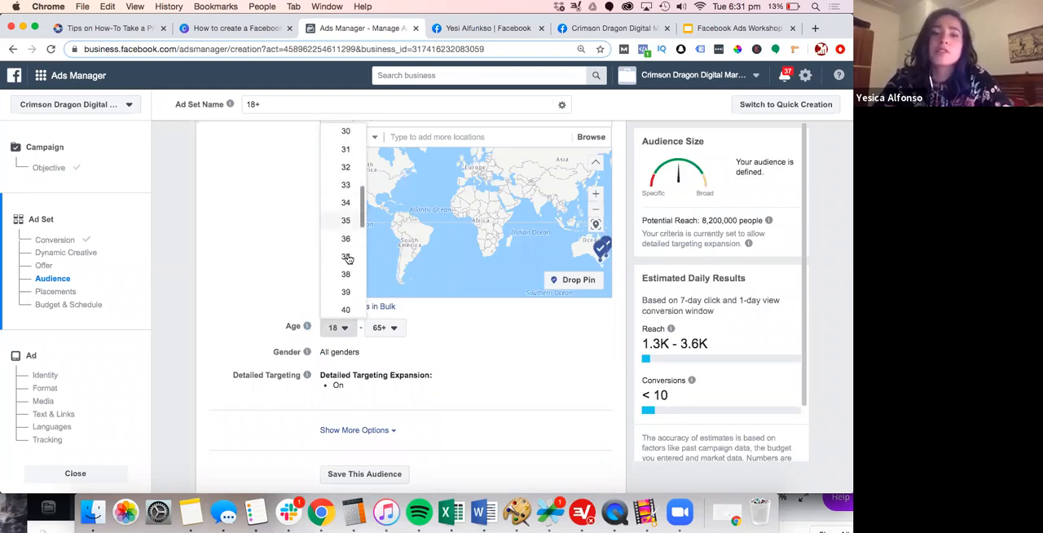
click(346, 221)
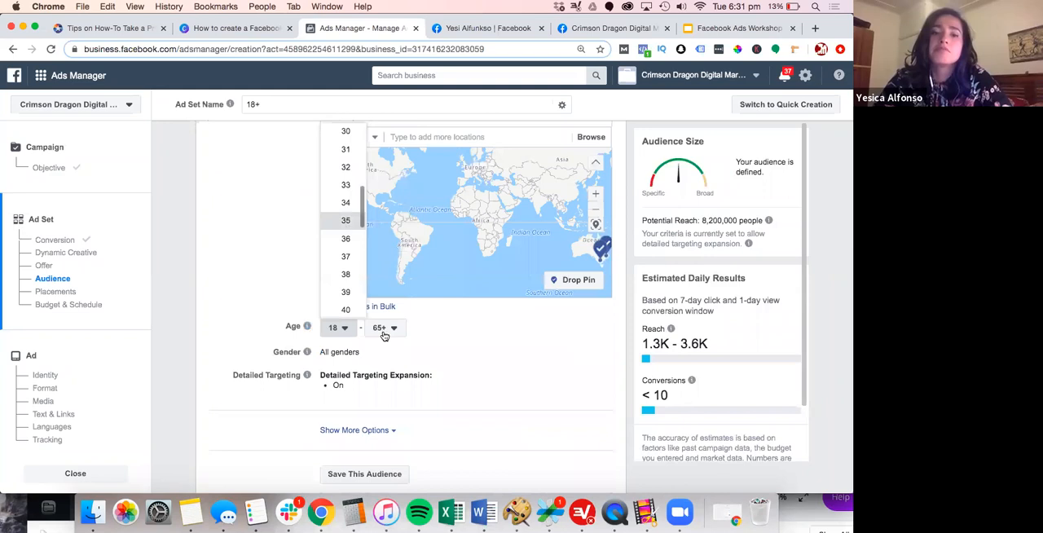
click(385, 326)
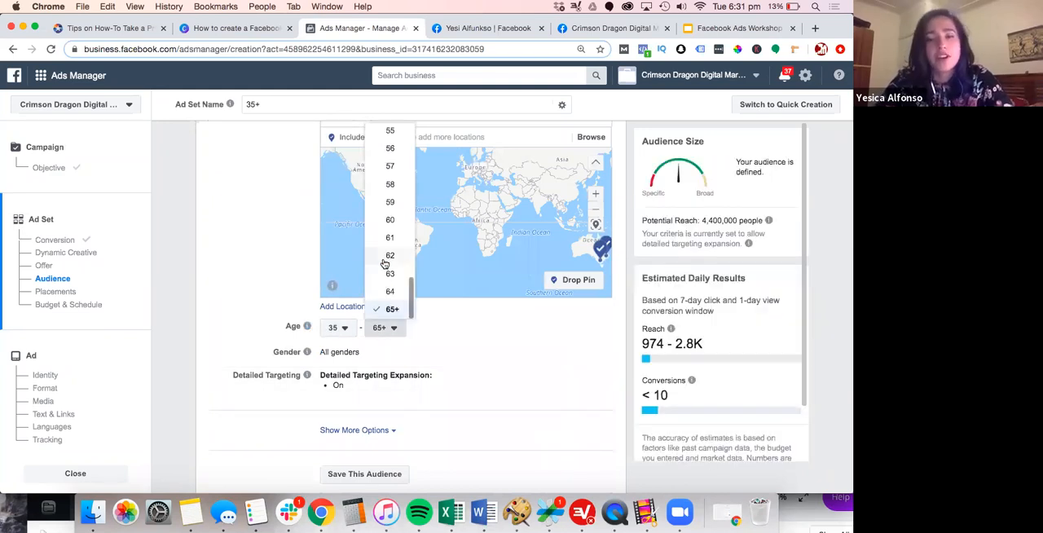
scroll(387, 167, up, 1)
click(387, 155)
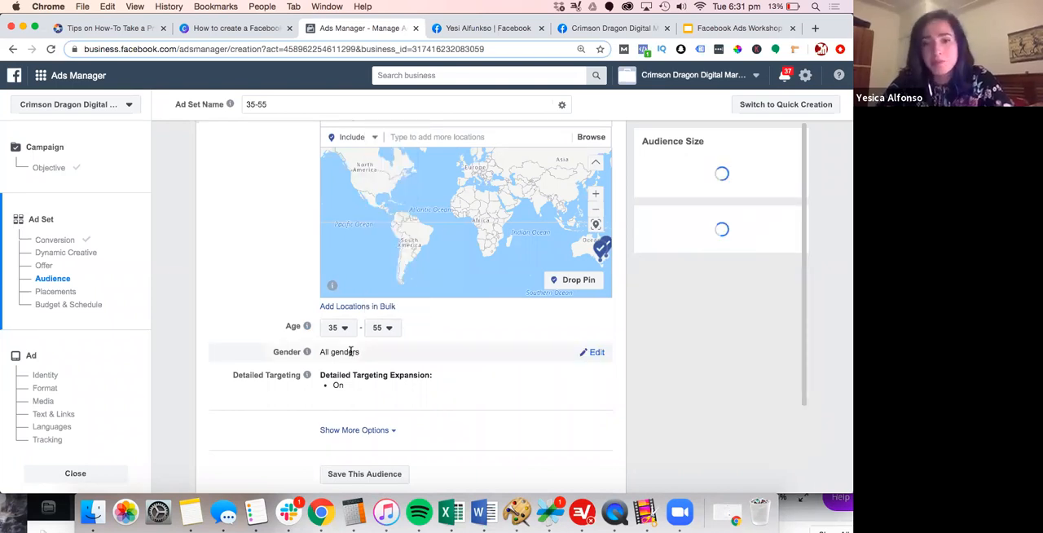
Open the audience's detailed targeting for editing and turn off Detailed Targeting Expansion
scroll(350, 371, down, 1)
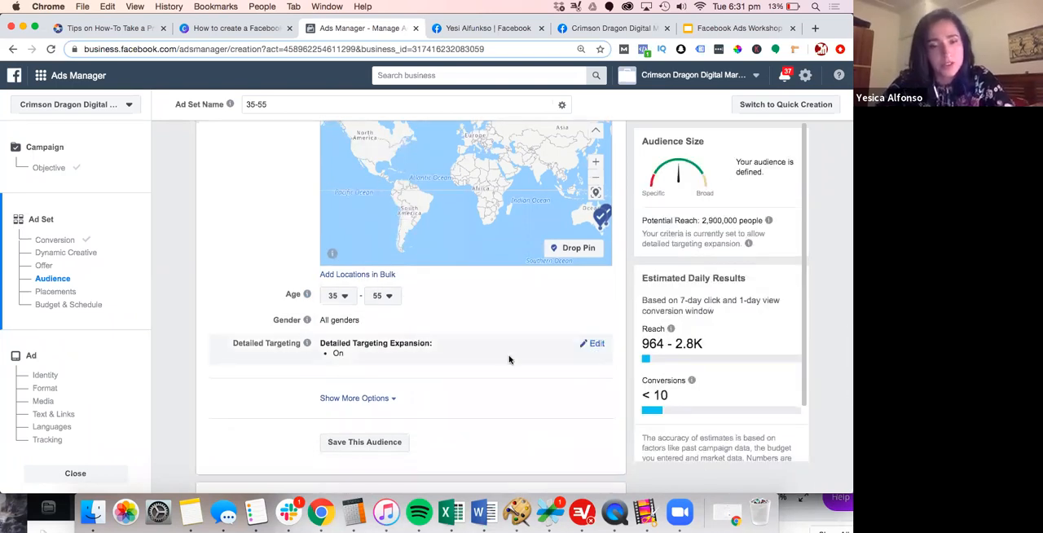
scroll(509, 359, down, 1)
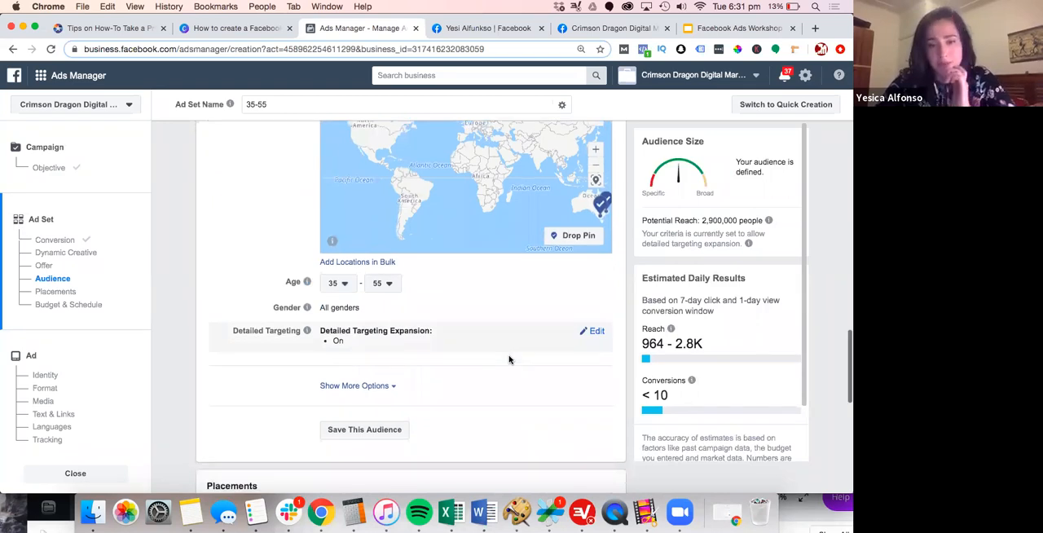
click(594, 330)
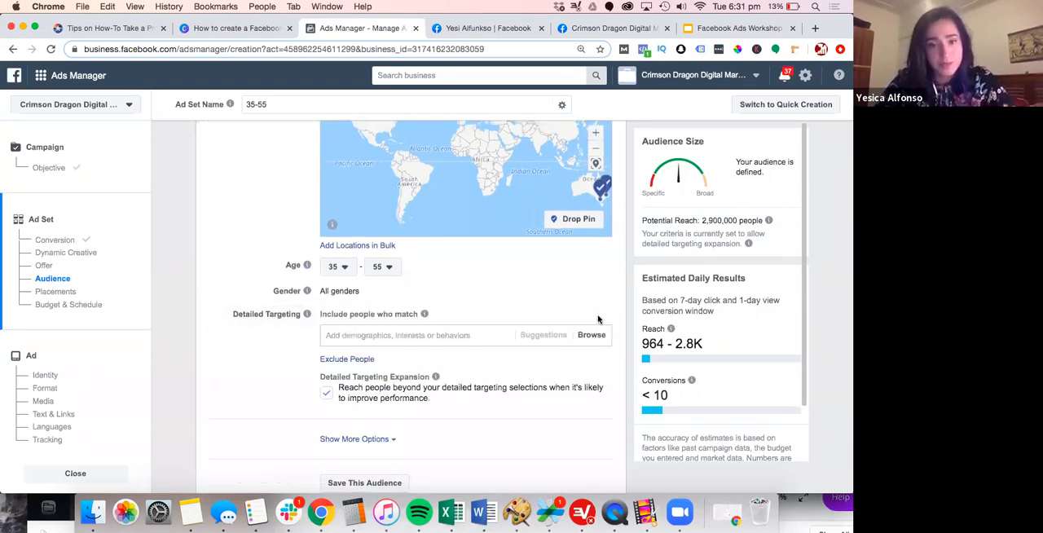
drag(437, 396, 329, 396)
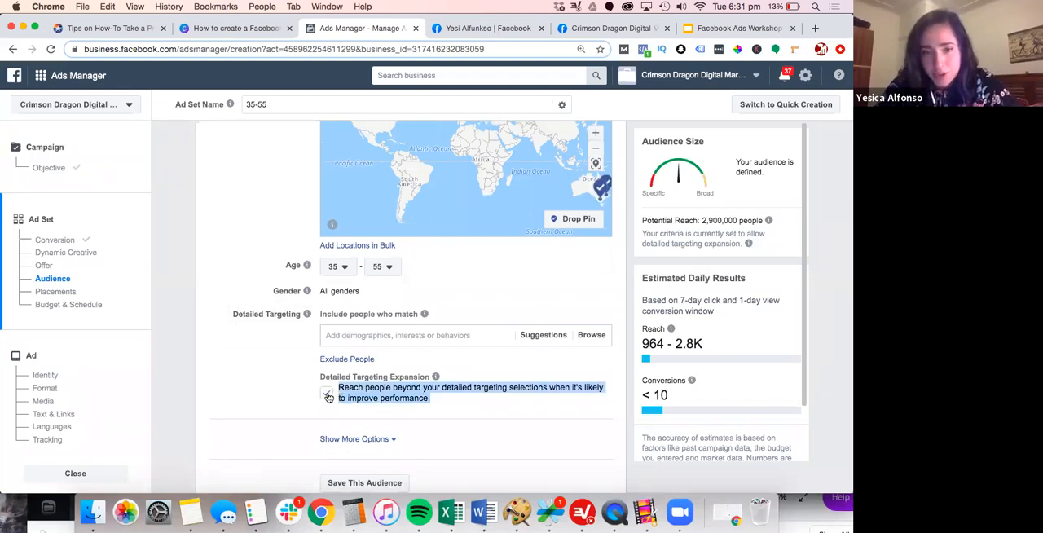
click(327, 395)
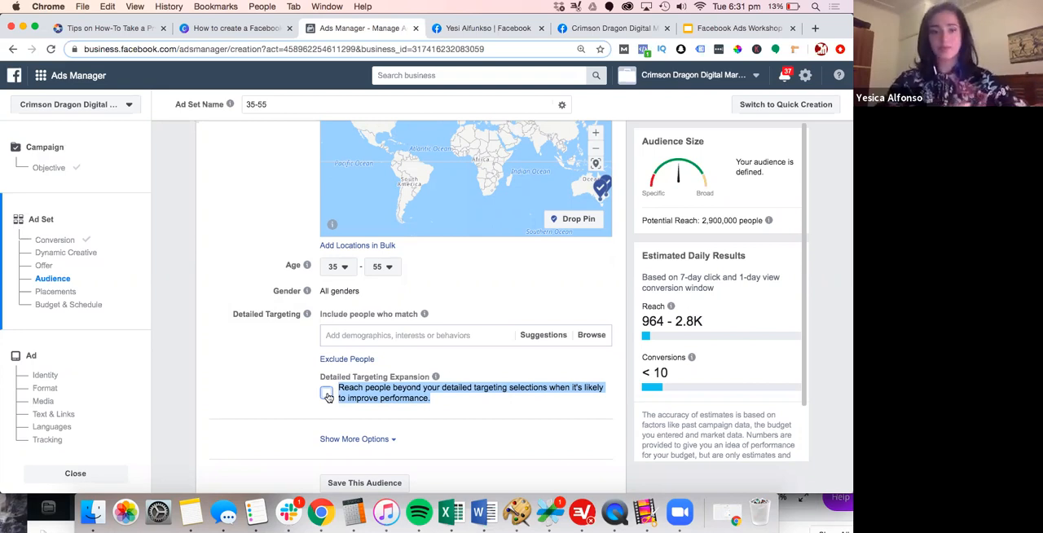
Add the interests Shopify and E-commerce to the audience's detailed targeting
click(344, 334)
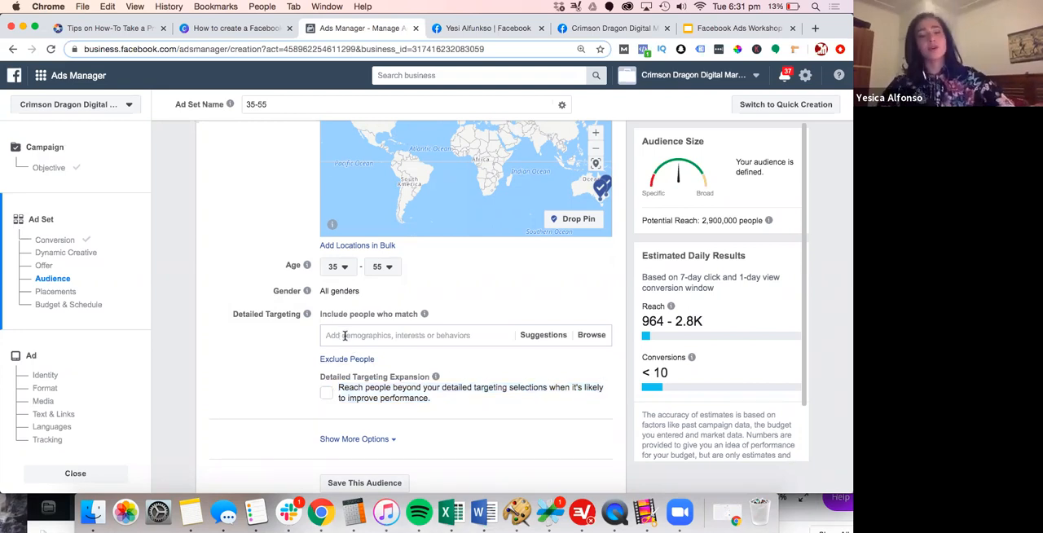
text(sh)
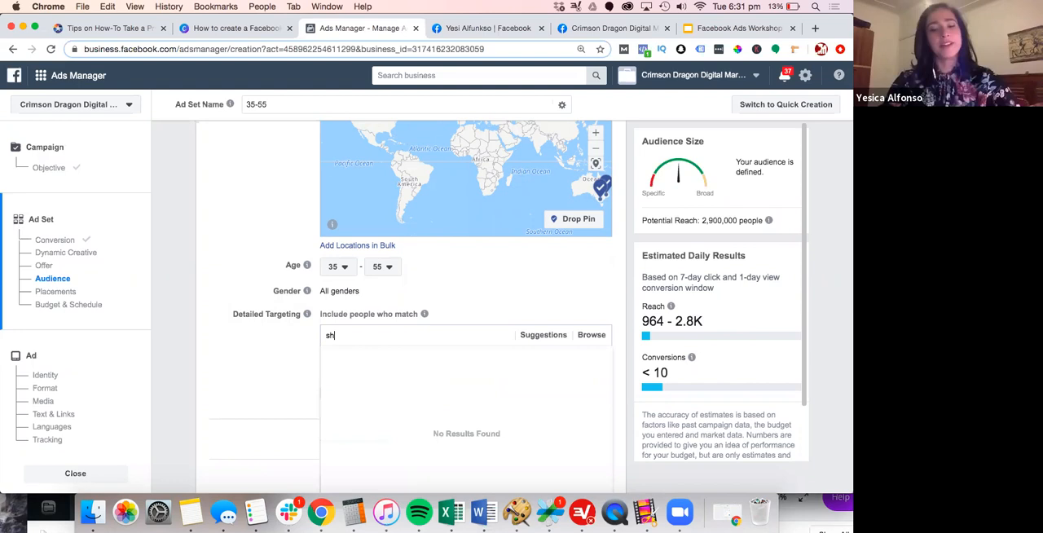
text(ofig)
key(BackSpace)
text(p)
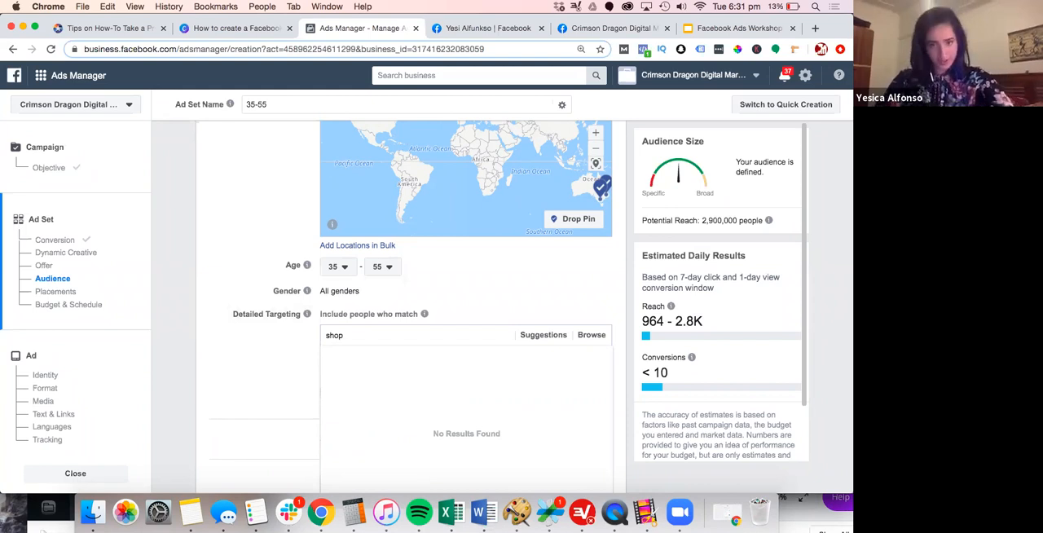
text(ify)
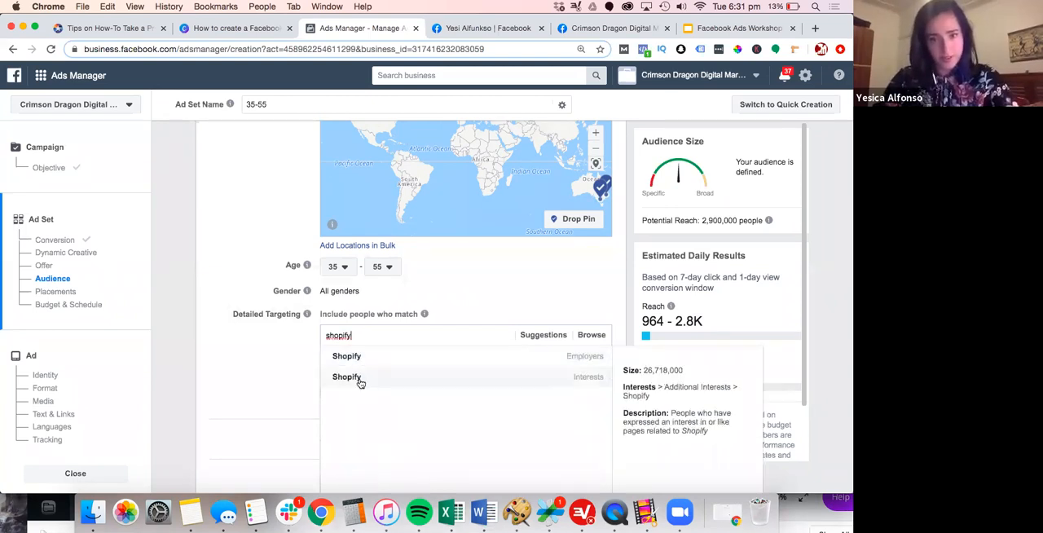
click(361, 379)
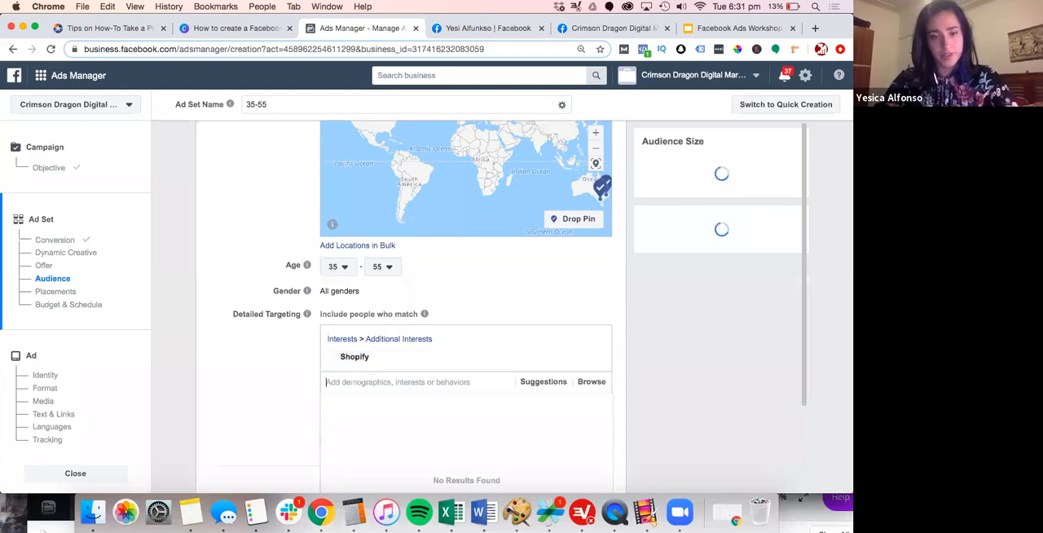
text(ecommerce)
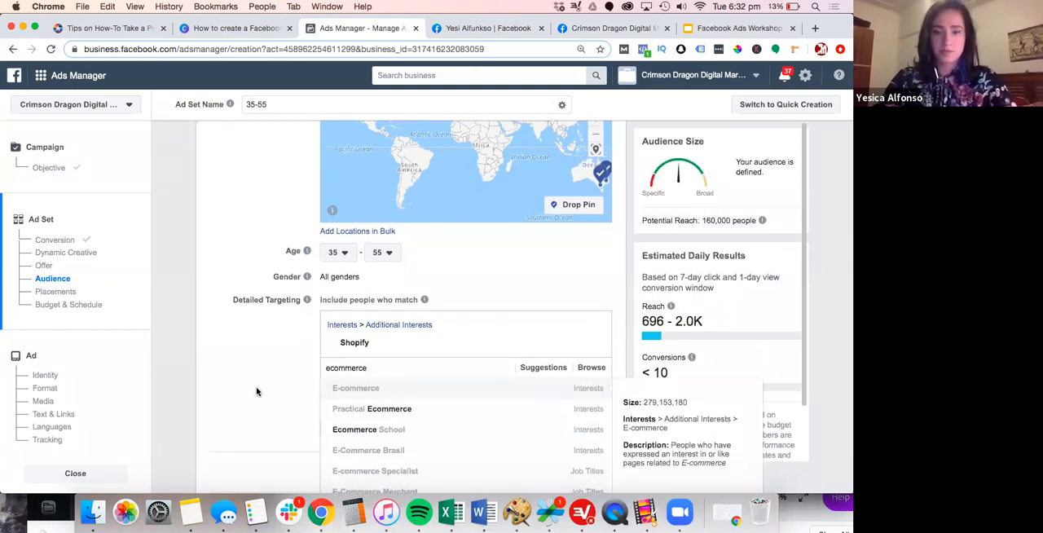
key(Return)
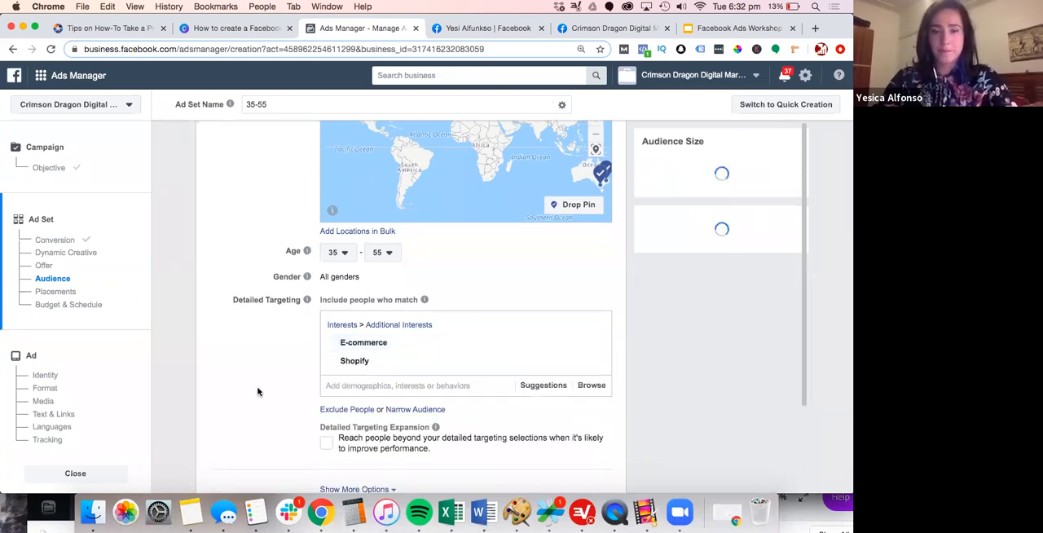
scroll(268, 391, down, 2)
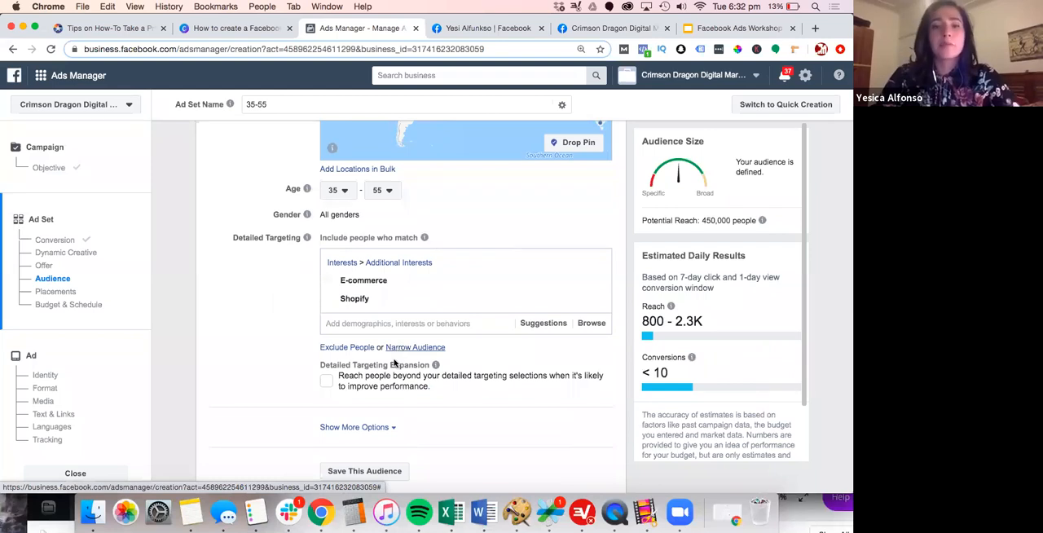
Narrow the audience to people who must also match the interests Digital marketing and Learning
click(423, 347)
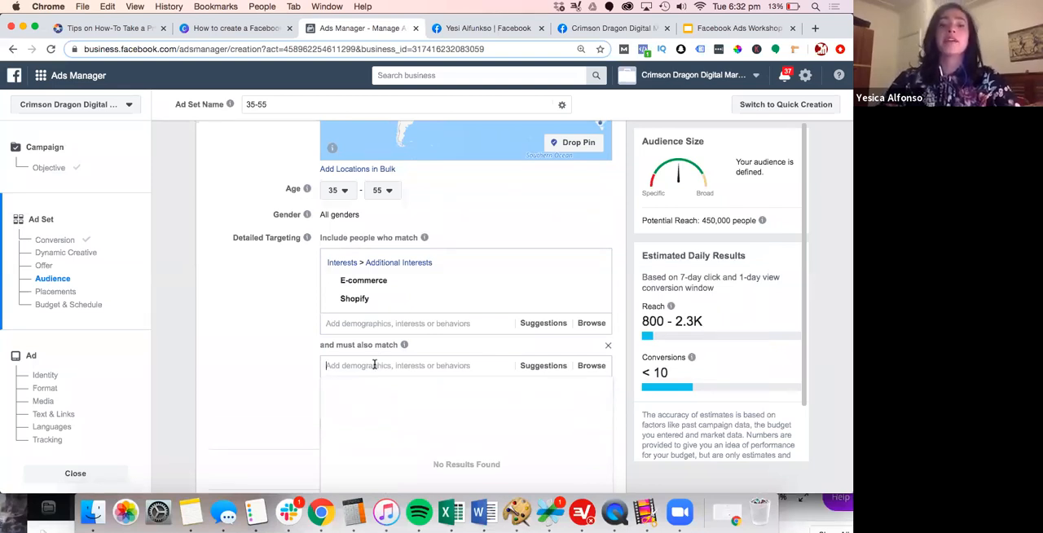
text(digital)
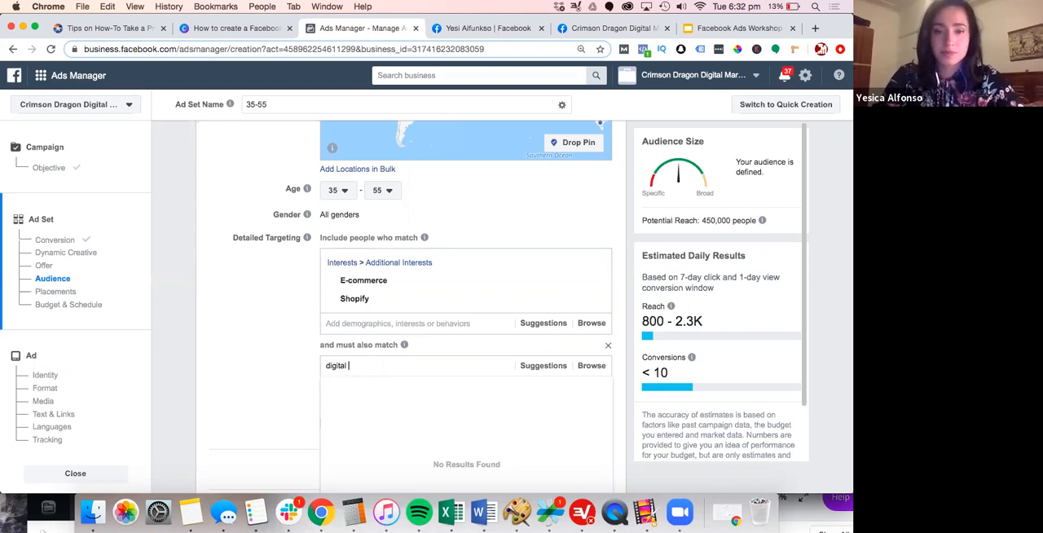
text( marketing)
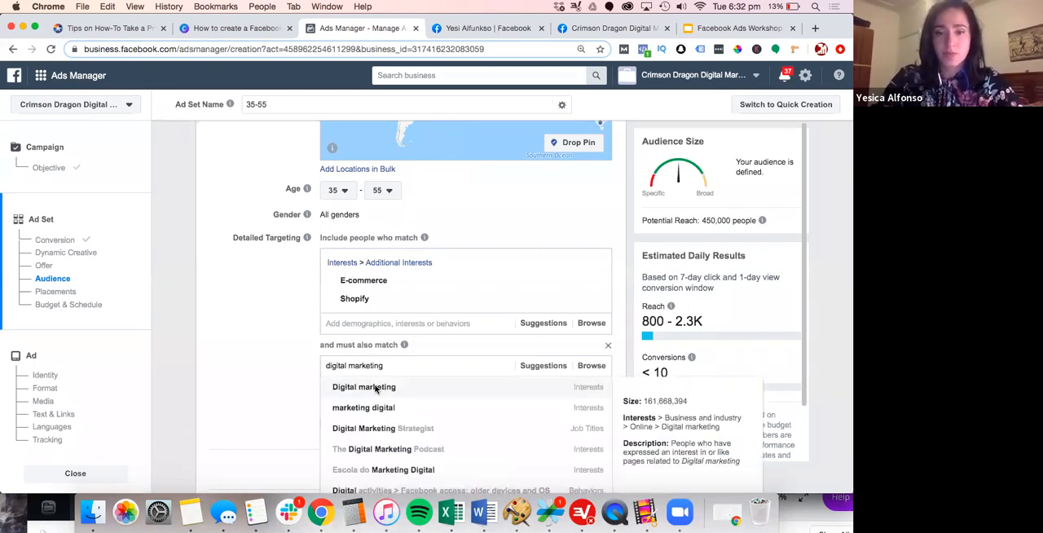
click(376, 388)
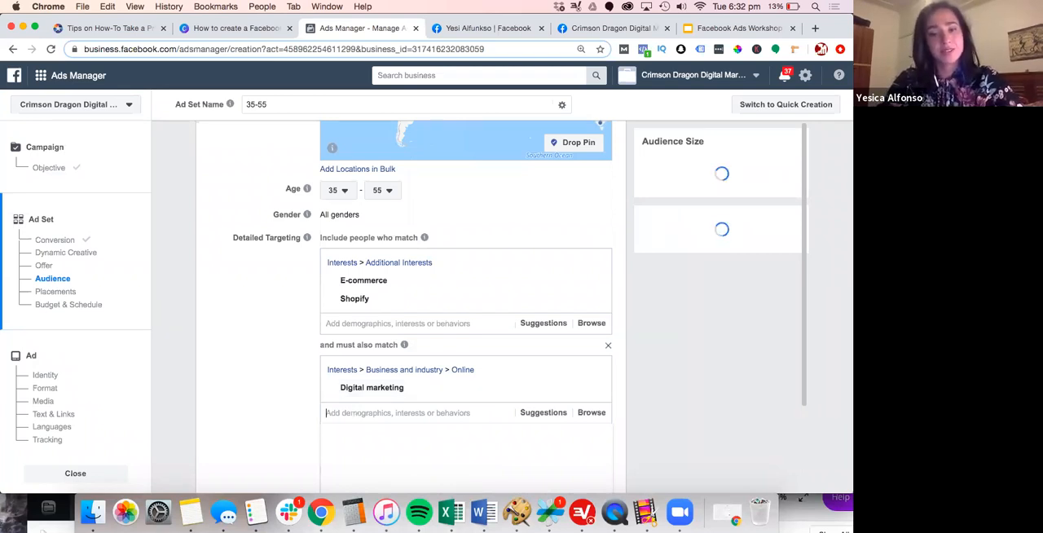
text(learning)
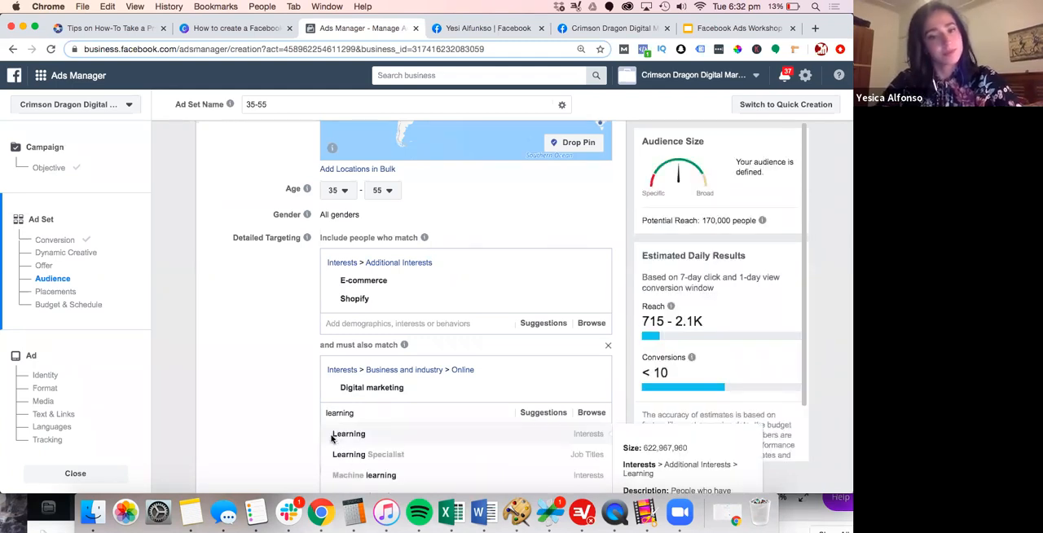
click(339, 437)
Narrow the audience further with the behavior Facebook Payments users (higher than average spend)
scroll(274, 421, down, 2)
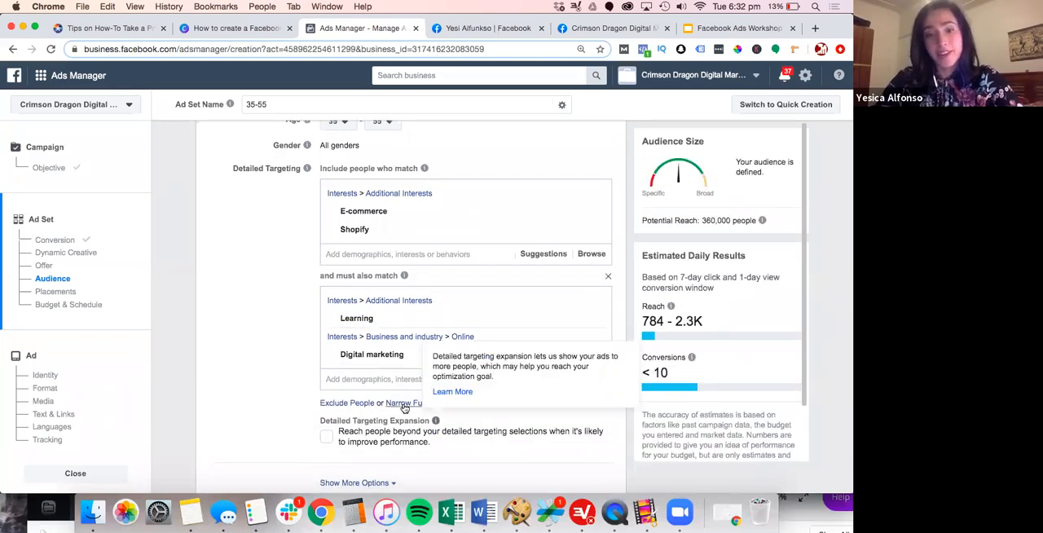
click(403, 402)
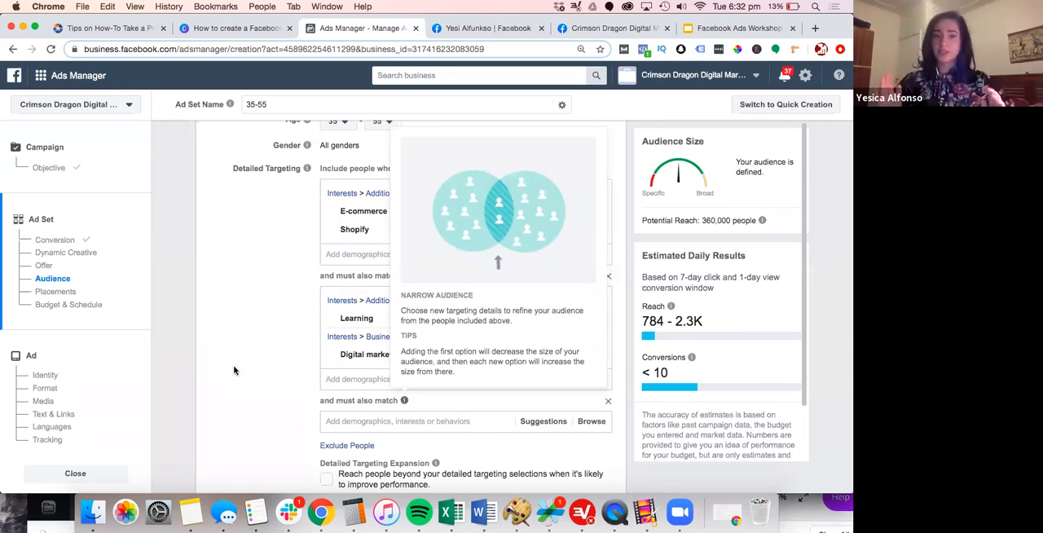
click(356, 422)
scroll(356, 421, down, 1)
text(online )
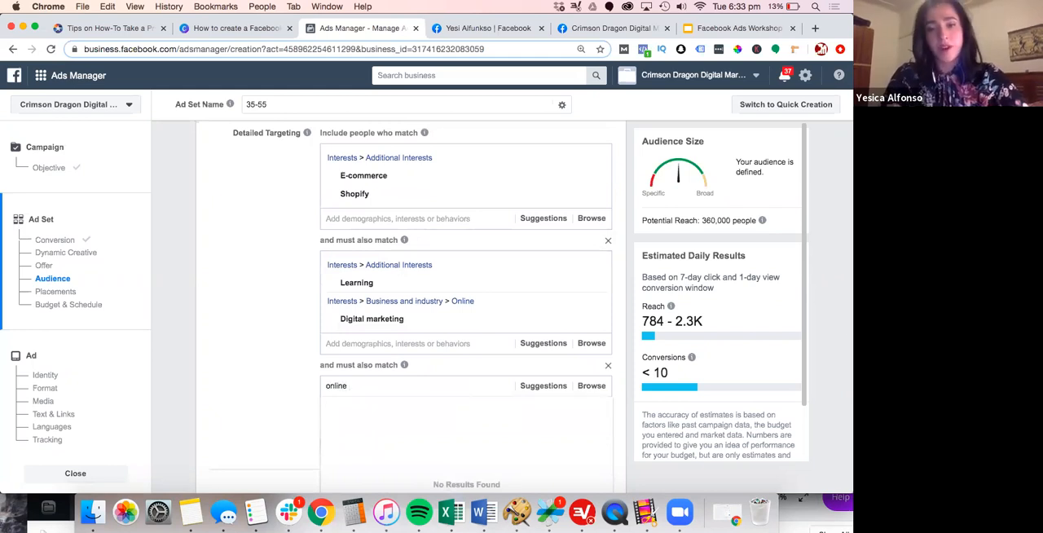
text(spend)
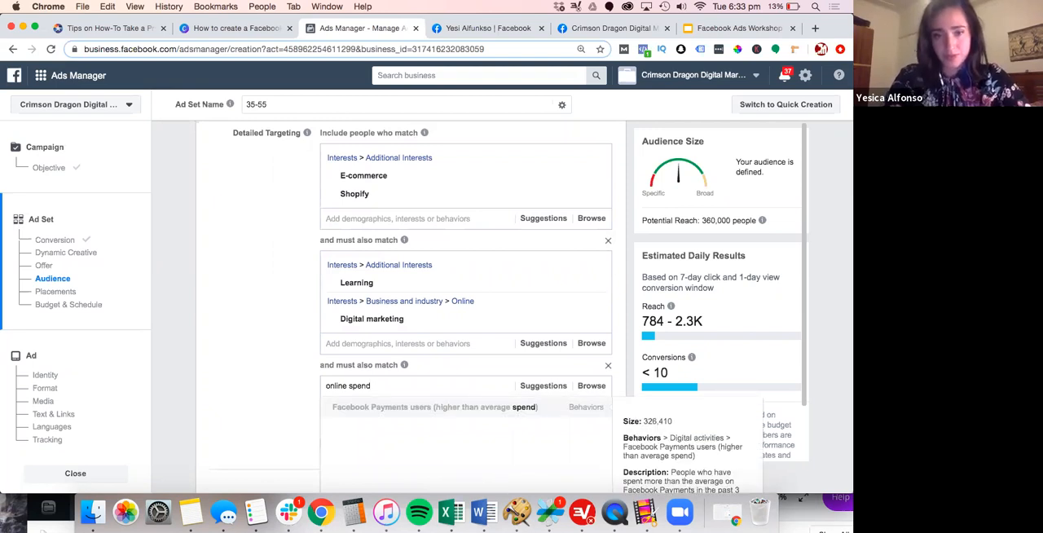
key(Return)
Add the Engaged Shoppers purchase behavior to the second narrowing group
text(eng)
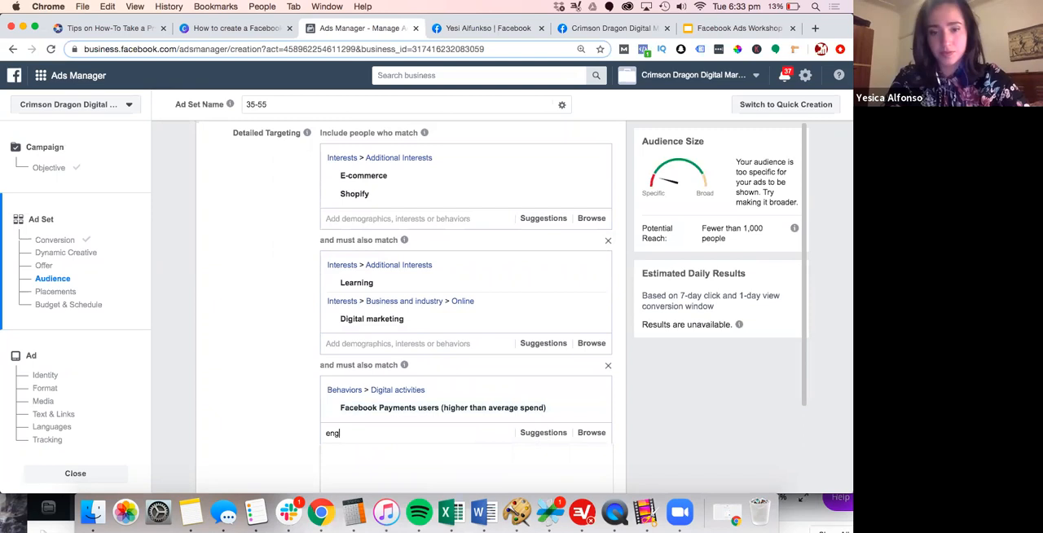
text(aged)
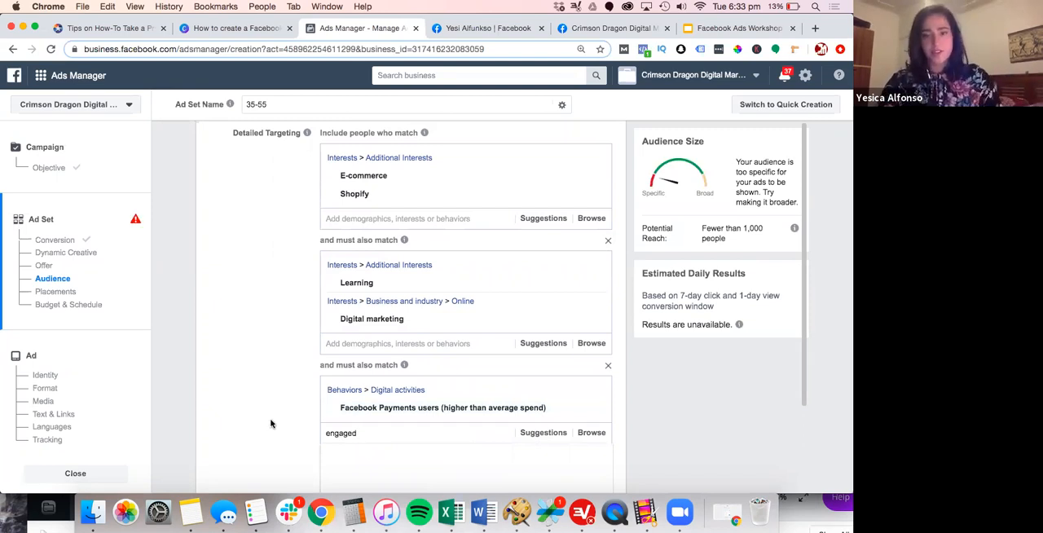
scroll(272, 422, down, 2)
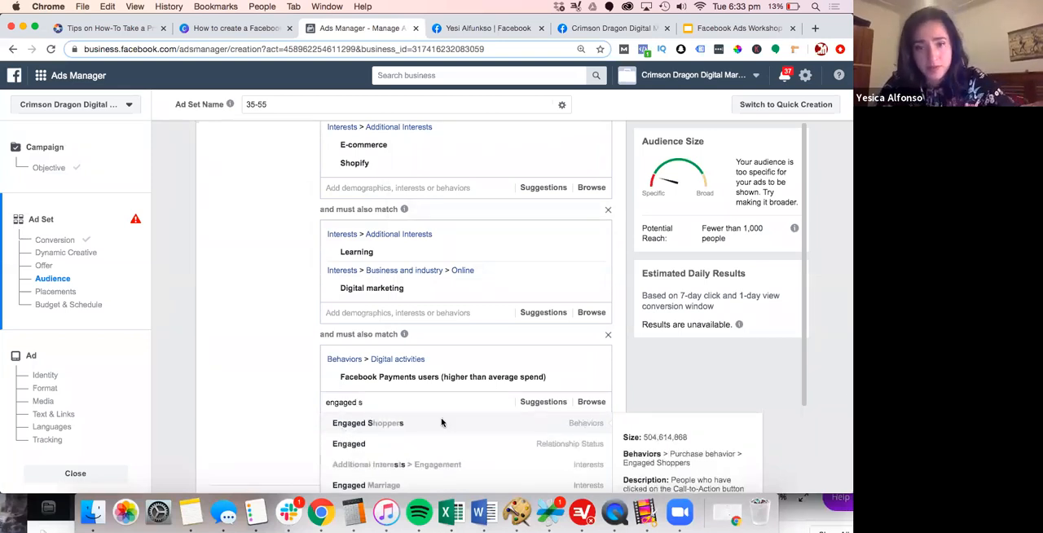
click(445, 424)
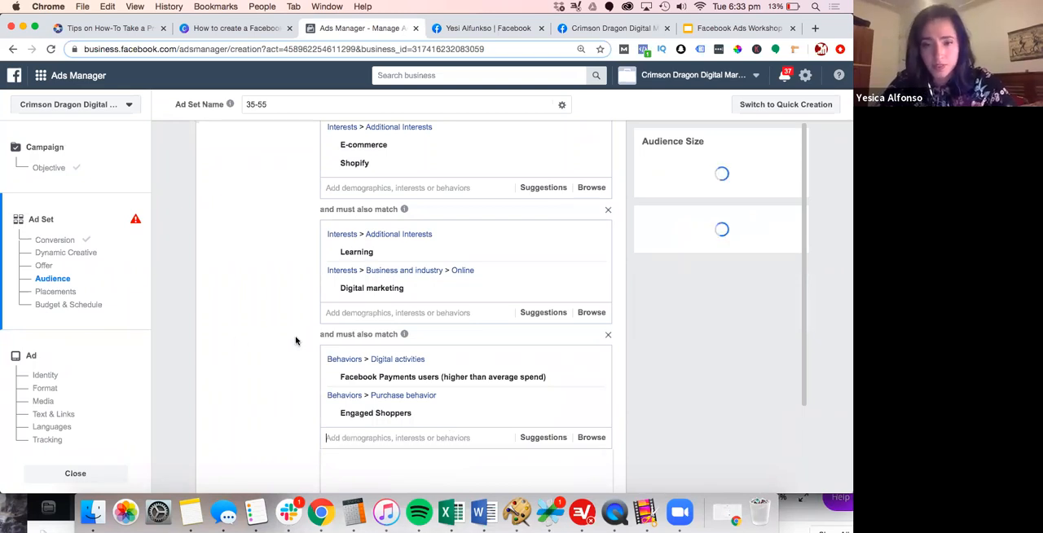
Try adding the suggested Online shopping interest to the second narrowing group, and remove it again
scroll(295, 340, down, 1)
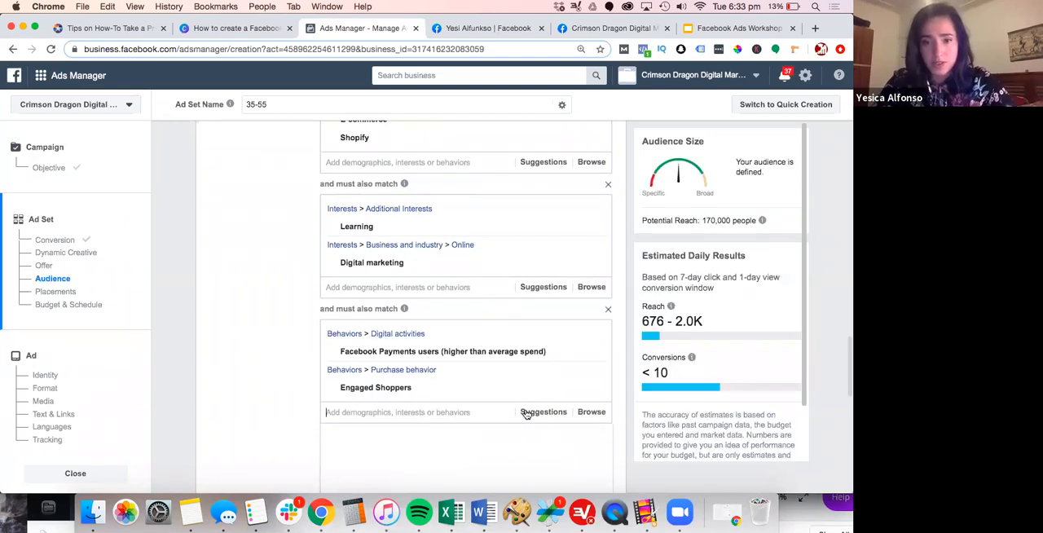
click(526, 412)
scroll(356, 405, down, 1)
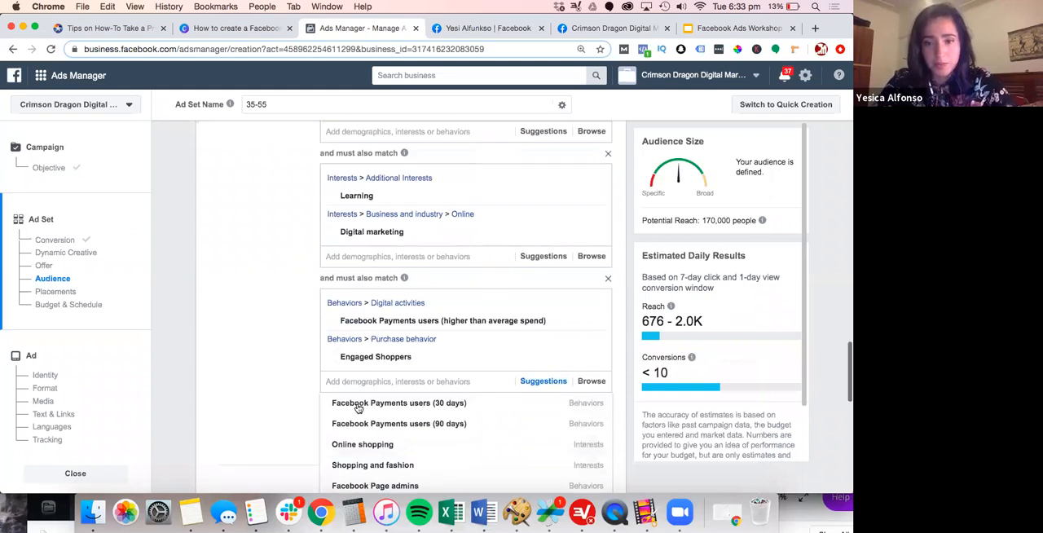
scroll(359, 416, down, 1)
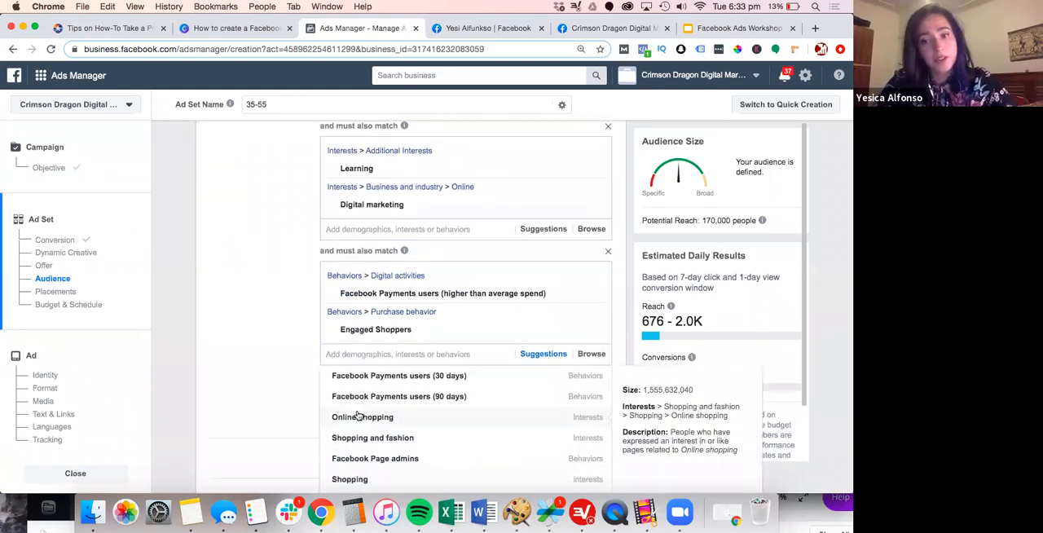
click(358, 416)
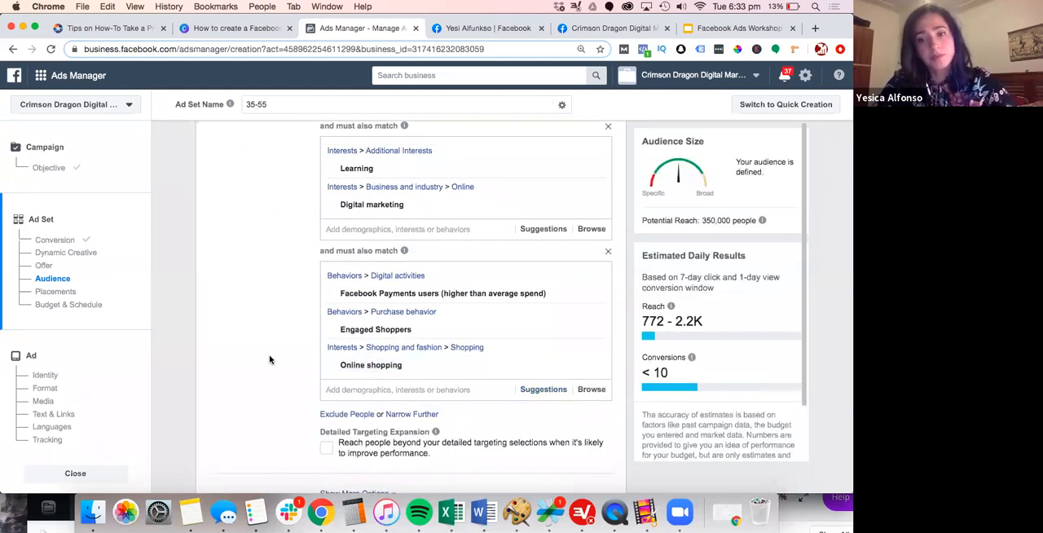
mouse_move(596, 367)
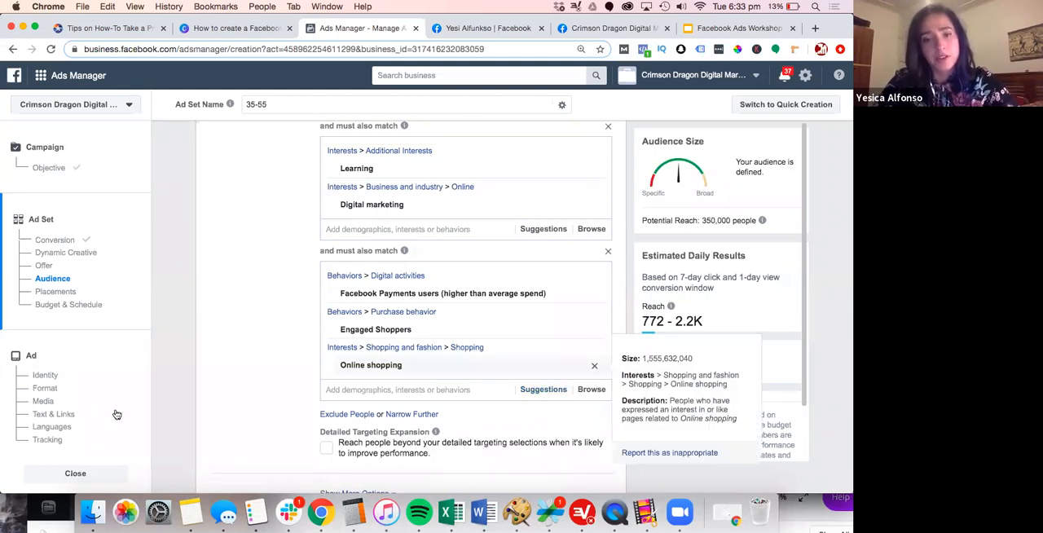
click(595, 367)
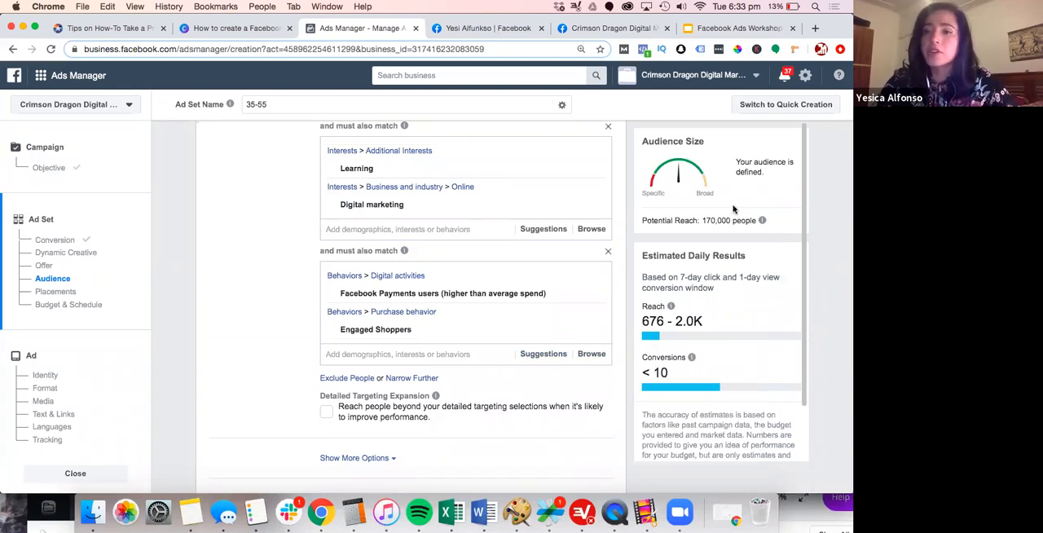
Check the narrowed audience's potential reach and estimated daily results against its targeting groups
double_click(702, 220)
click(702, 220)
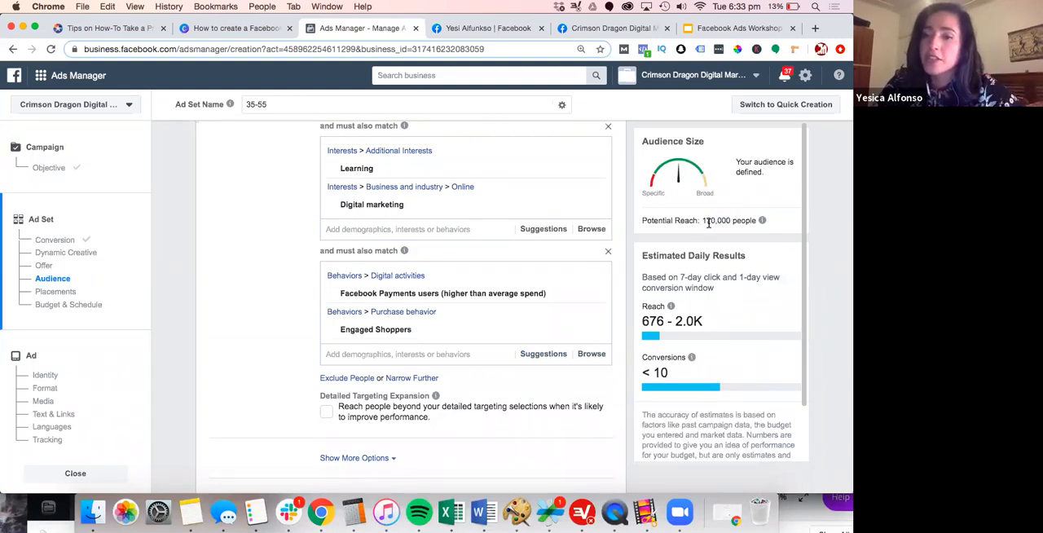
scroll(743, 281, down, 2)
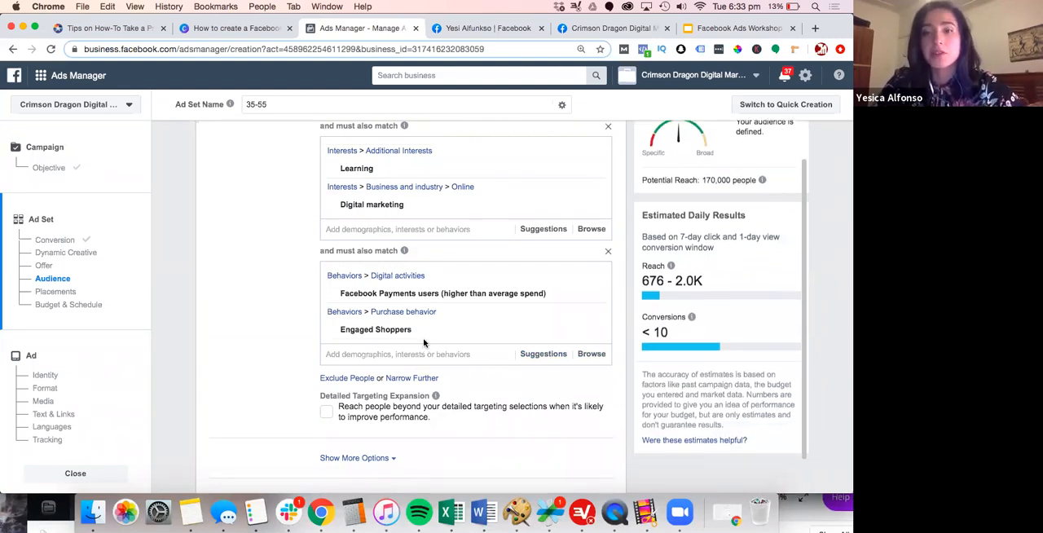
scroll(423, 342, down, 1)
scroll(717, 236, up, 2)
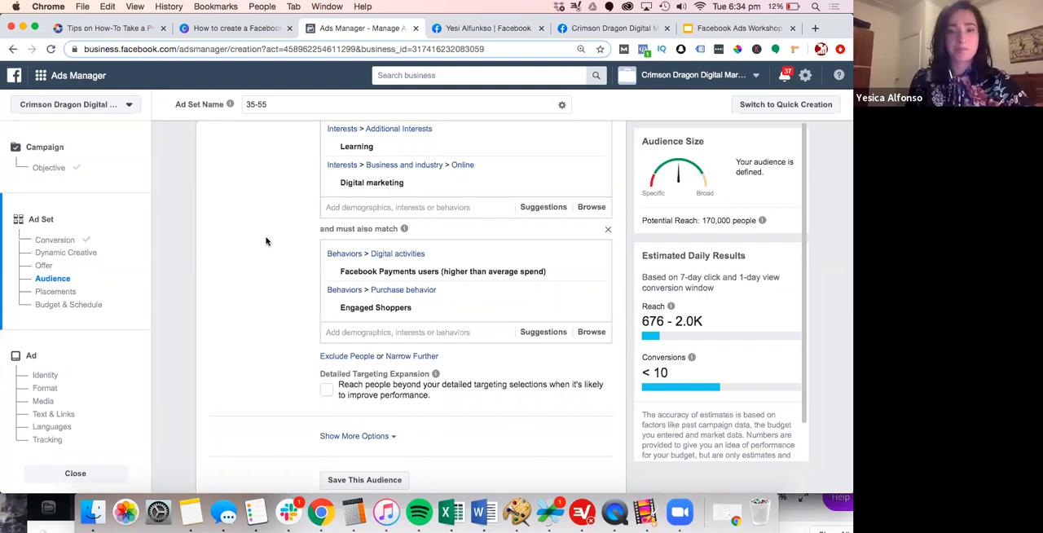
Switch the ad set from automatic to Manual Placements
scroll(265, 241, down, 5)
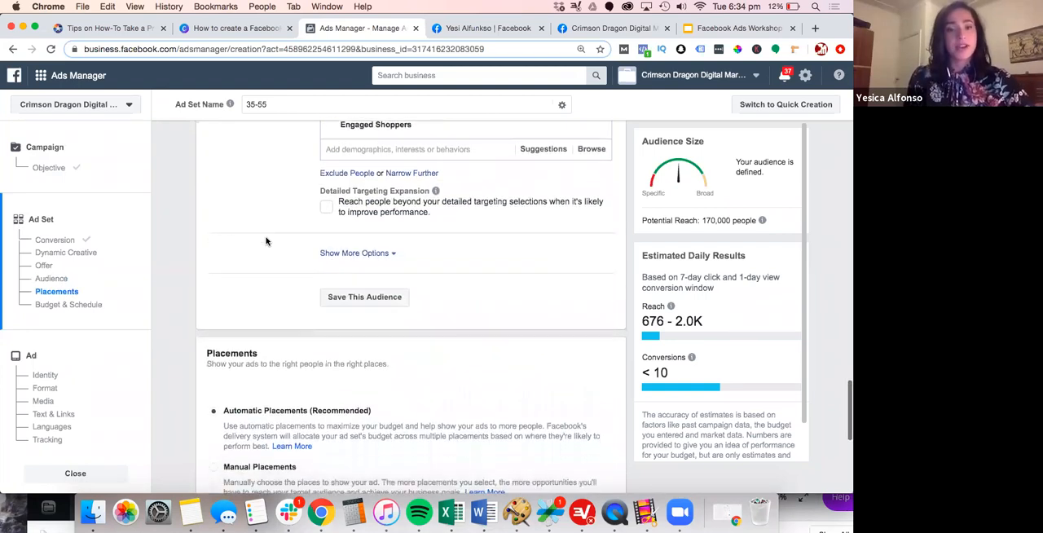
scroll(265, 241, down, 1)
scroll(266, 239, down, 2)
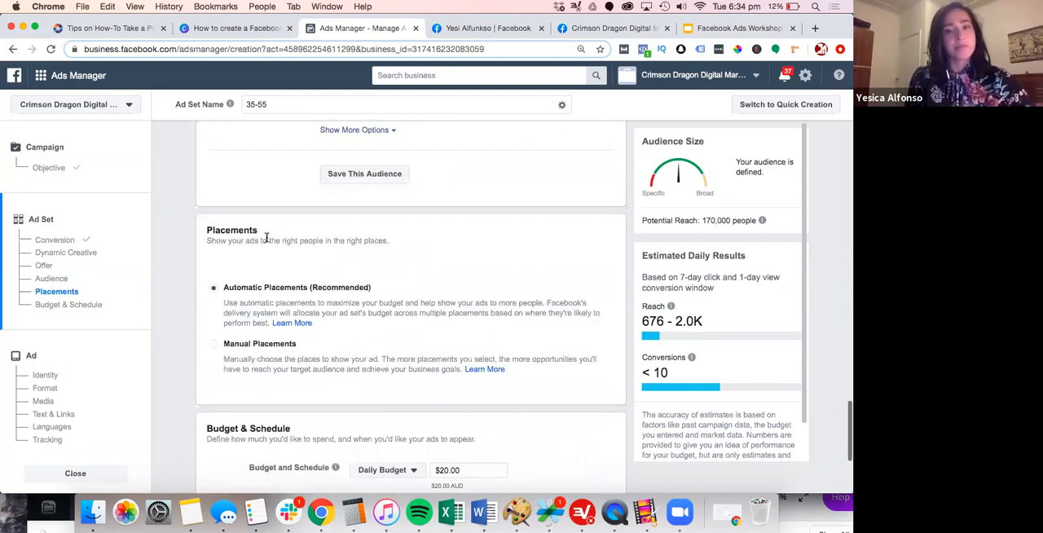
scroll(265, 240, down, 1)
scroll(265, 242, up, 8)
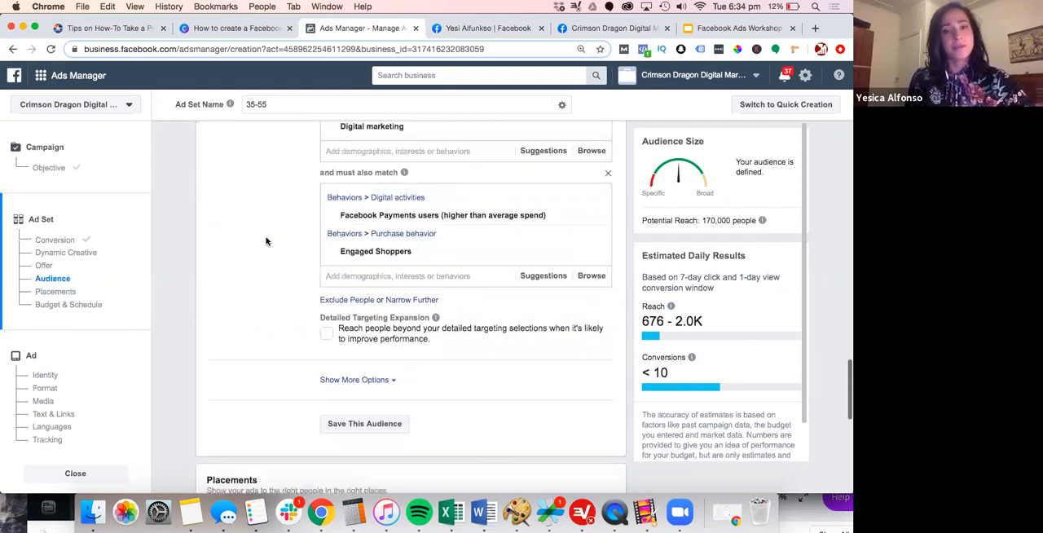
scroll(265, 241, down, 8)
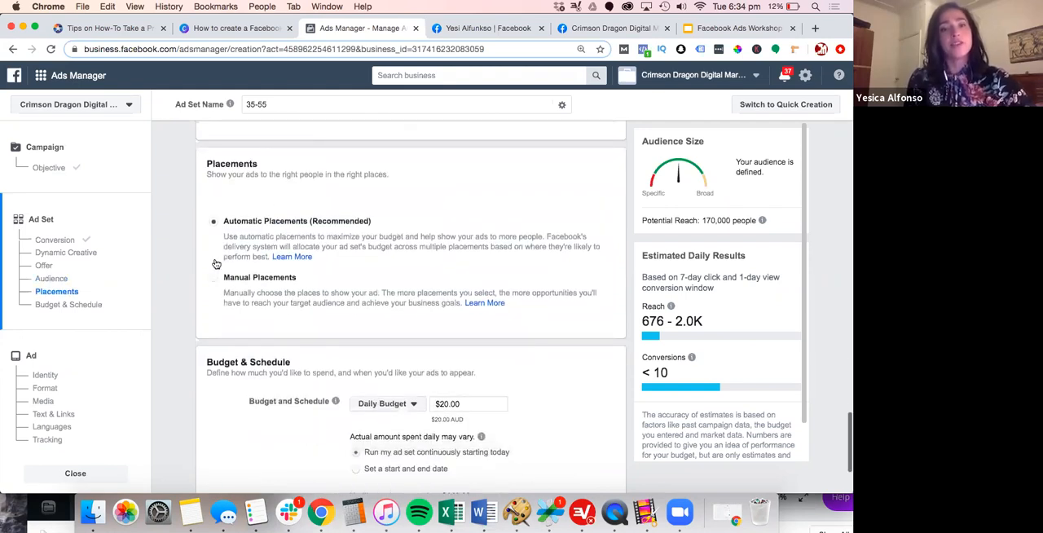
scroll(216, 264, down, 1)
click(215, 262)
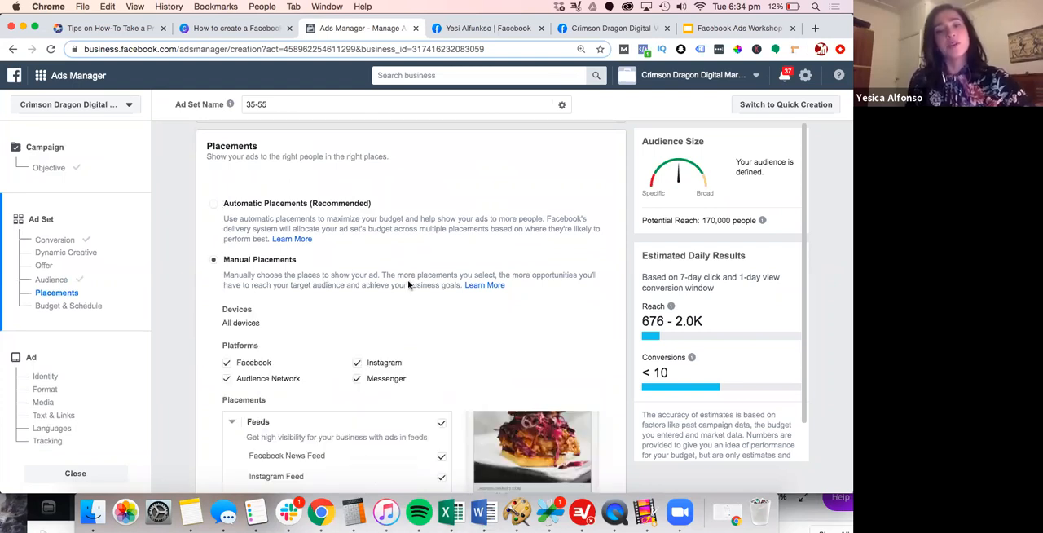
Exclude Audience Network from the ad set's placement platforms
scroll(407, 284, down, 3)
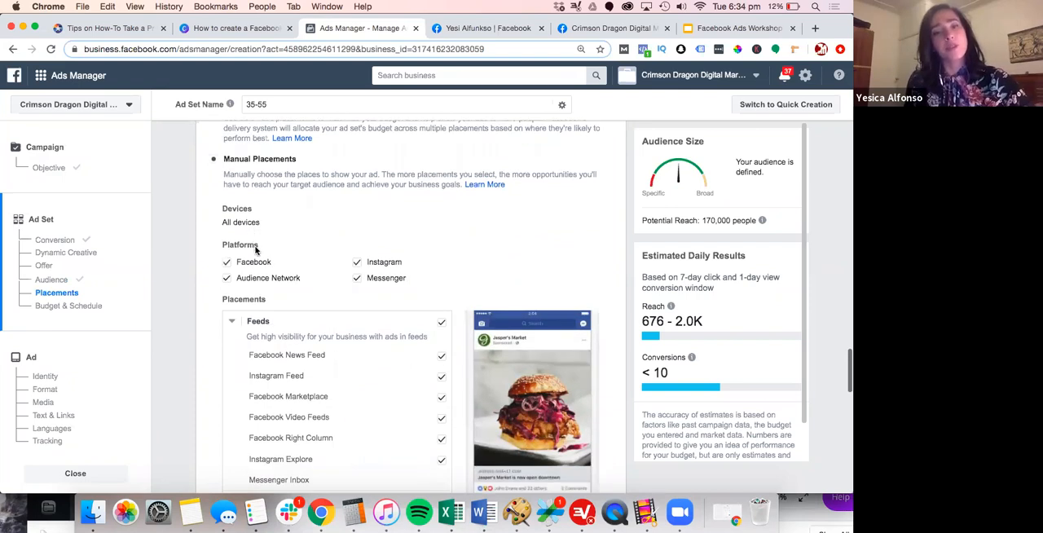
scroll(244, 249, down, 1)
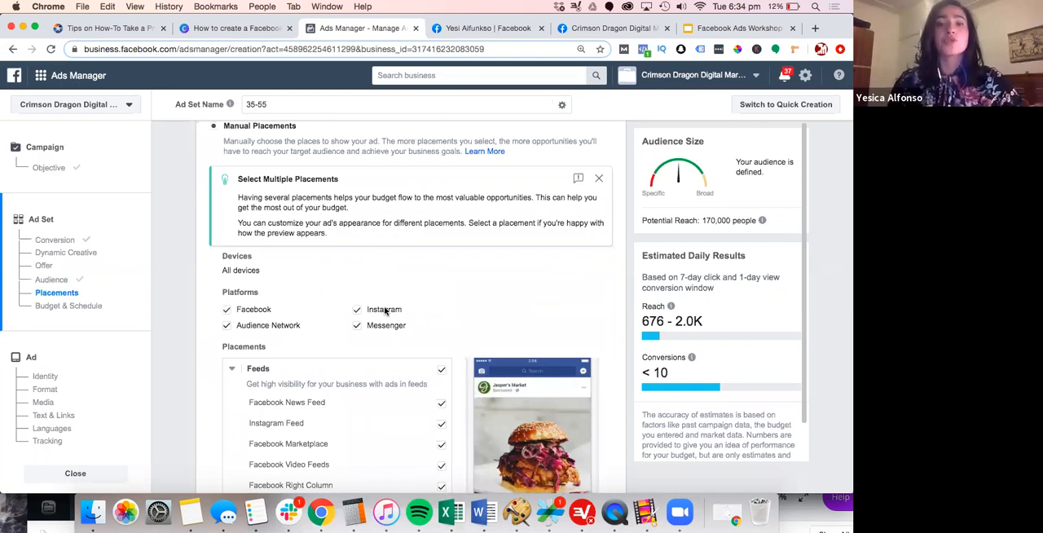
scroll(385, 310, down, 2)
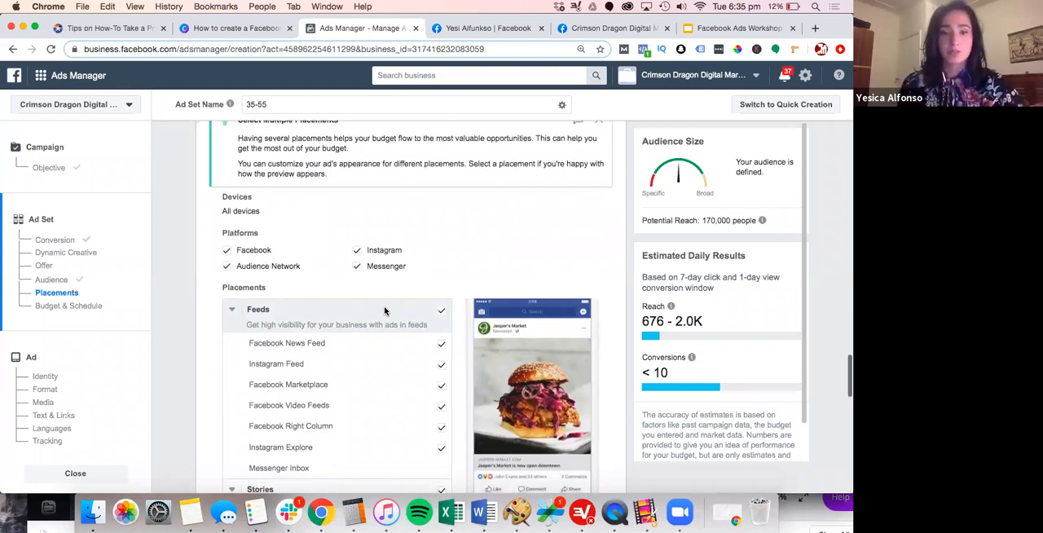
scroll(384, 310, down, 2)
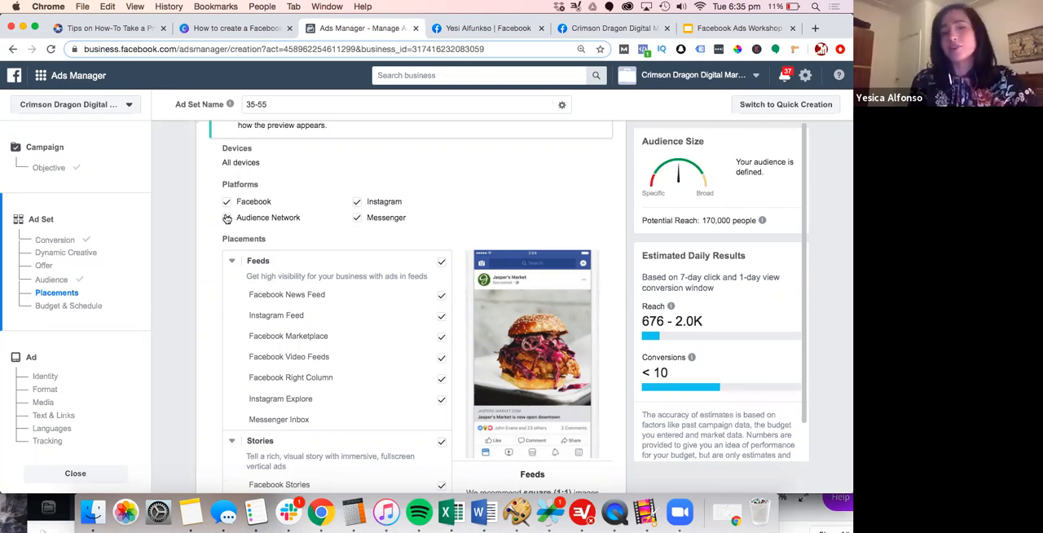
click(227, 219)
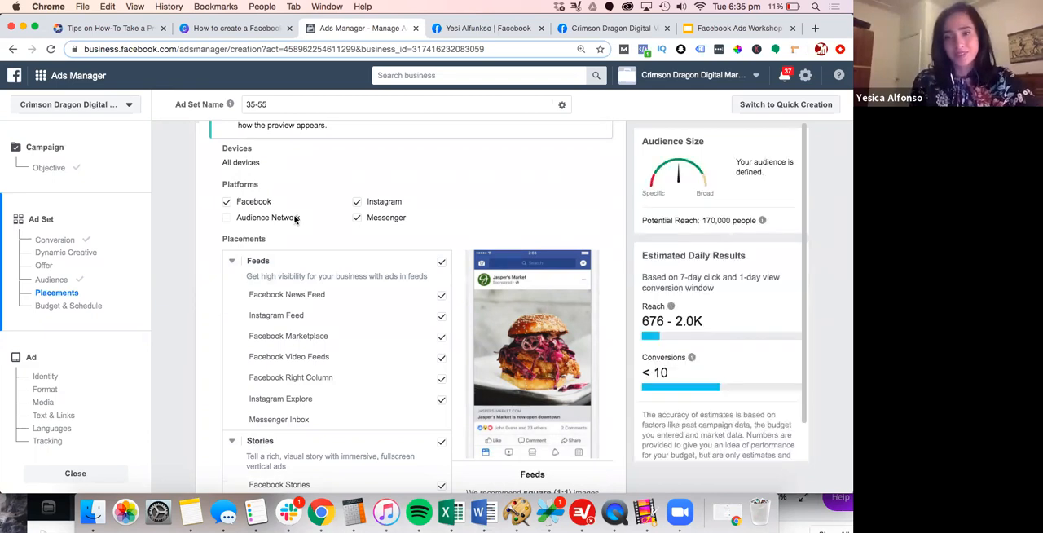
Review the placement options from Feeds and Stories through In-Article and Apps and Sites
scroll(295, 219, down, 1)
scroll(295, 219, down, 2)
scroll(295, 217, down, 4)
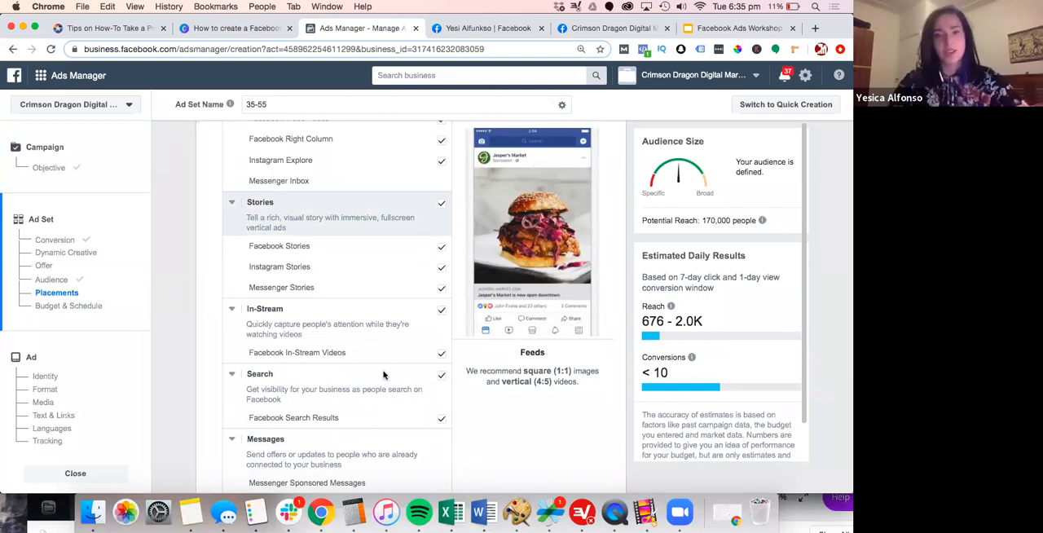
scroll(383, 373, down, 5)
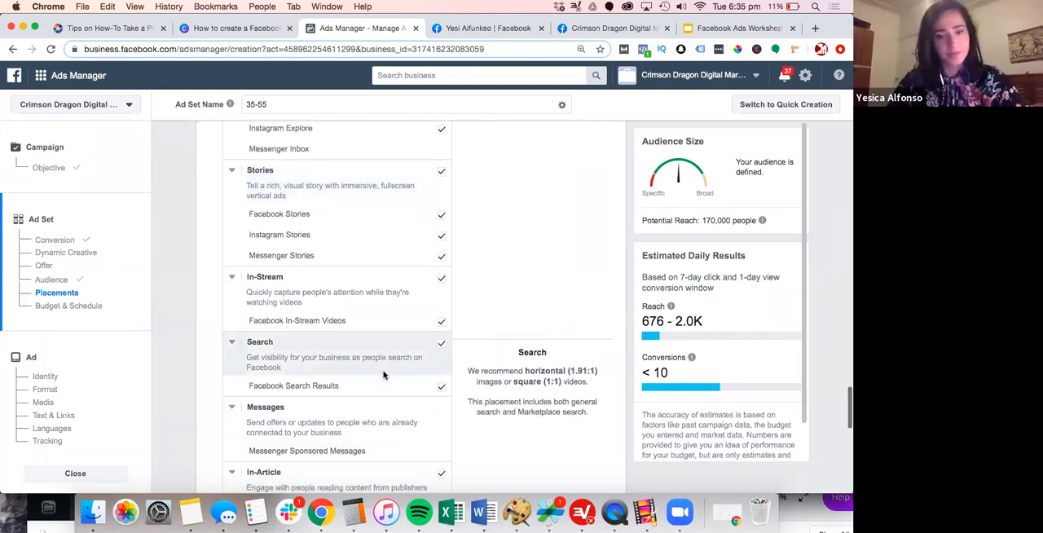
scroll(383, 372, down, 6)
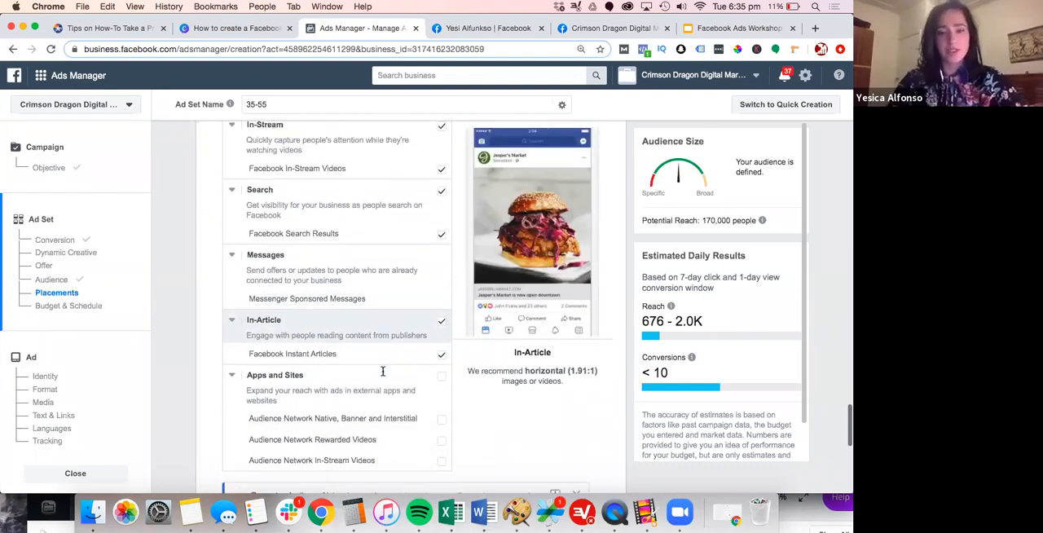
Review the ad set's Budget & Schedule options together with its estimated daily reach
scroll(383, 373, down, 4)
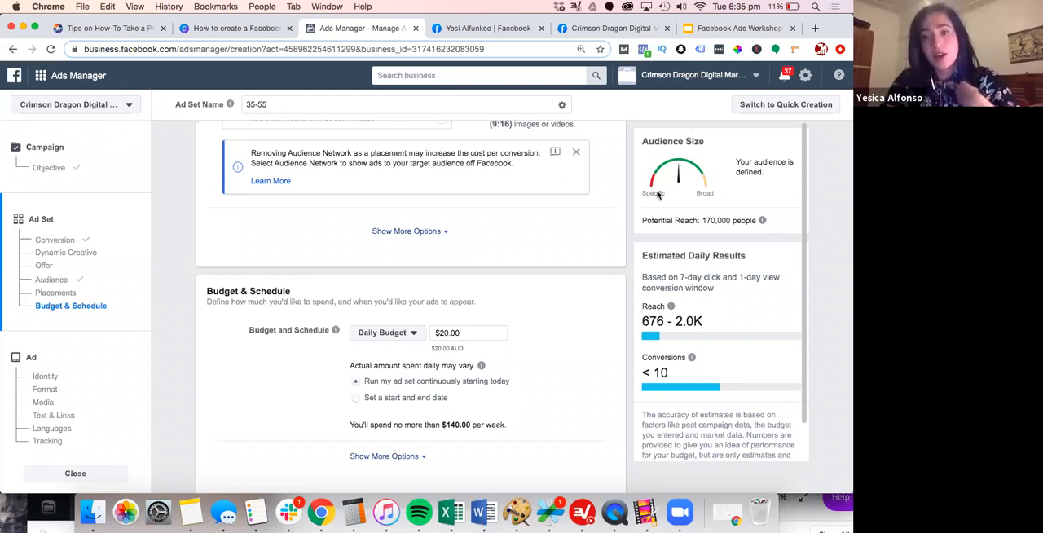
drag(642, 321, 705, 321)
click(706, 321)
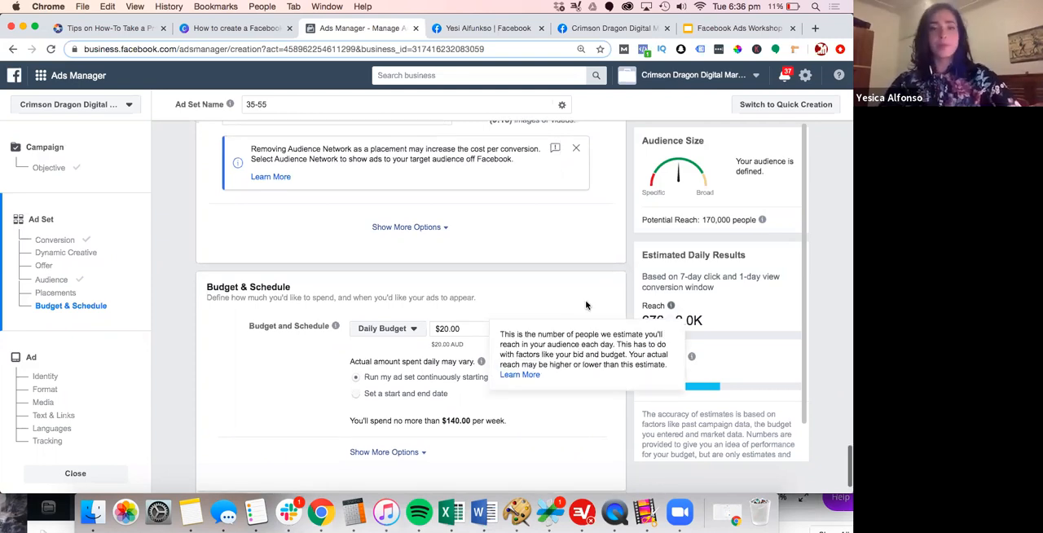
scroll(586, 305, down, 2)
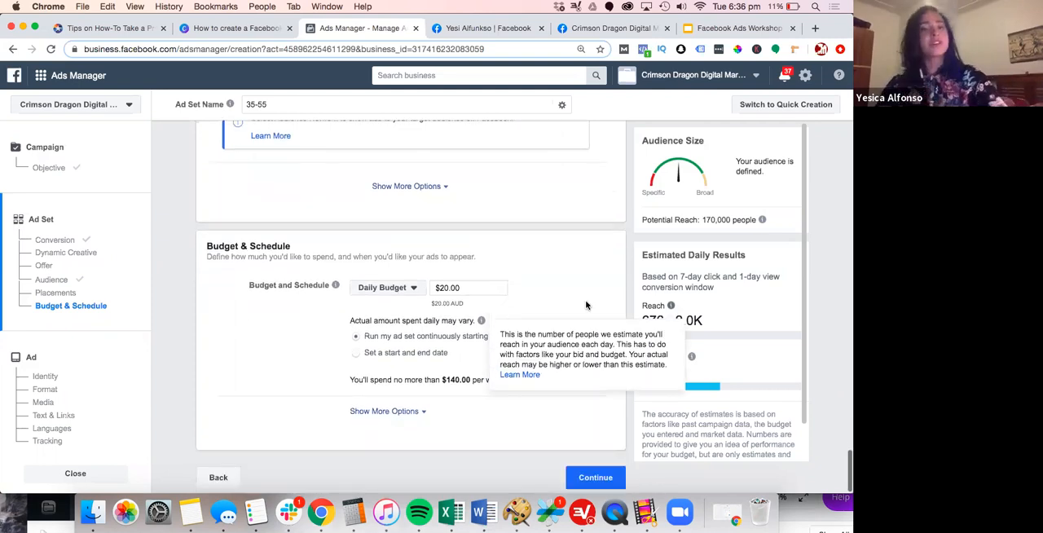
Continue to the ad level and set the ad's Instagram account to crimson.dragon.digital
click(595, 477)
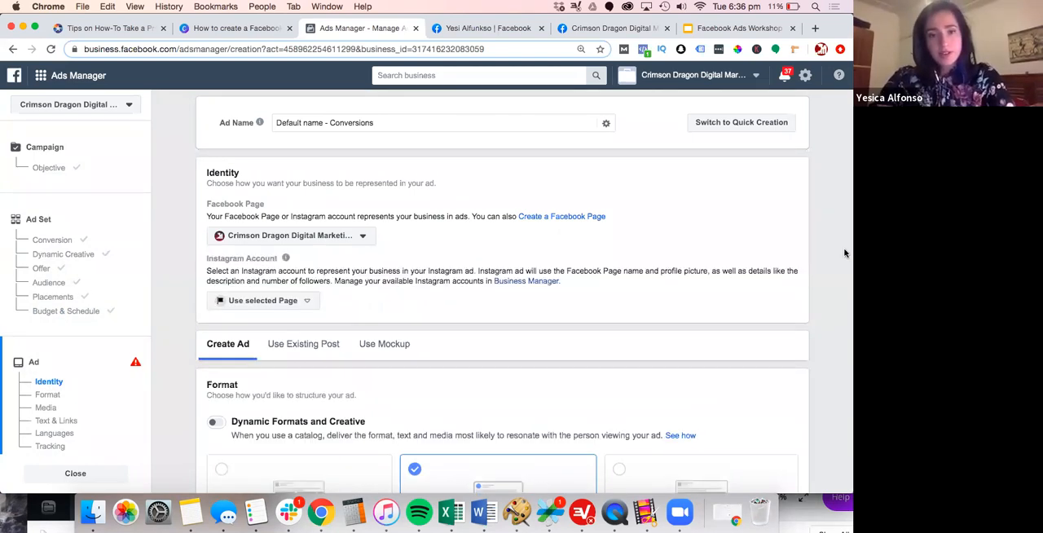
click(234, 300)
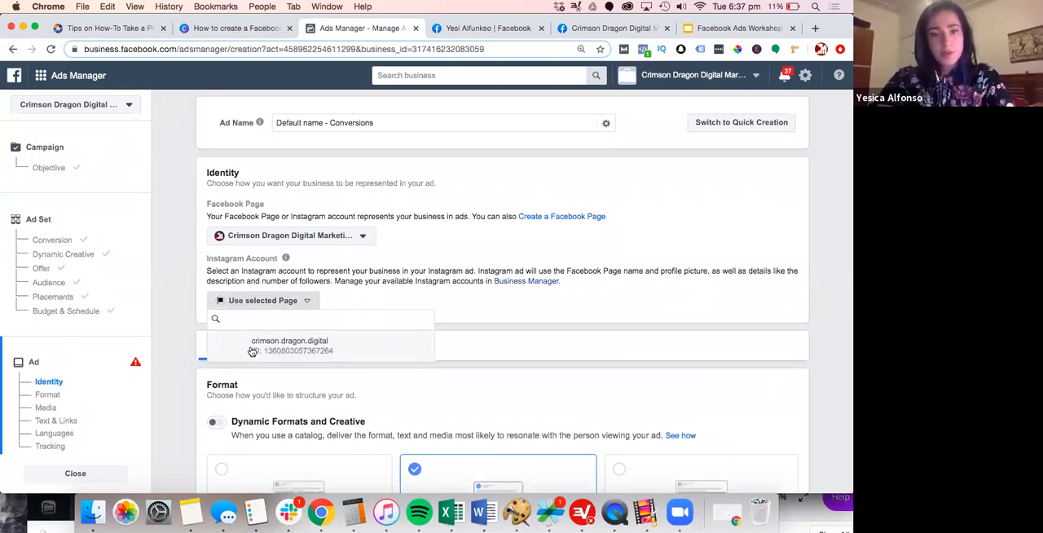
click(252, 349)
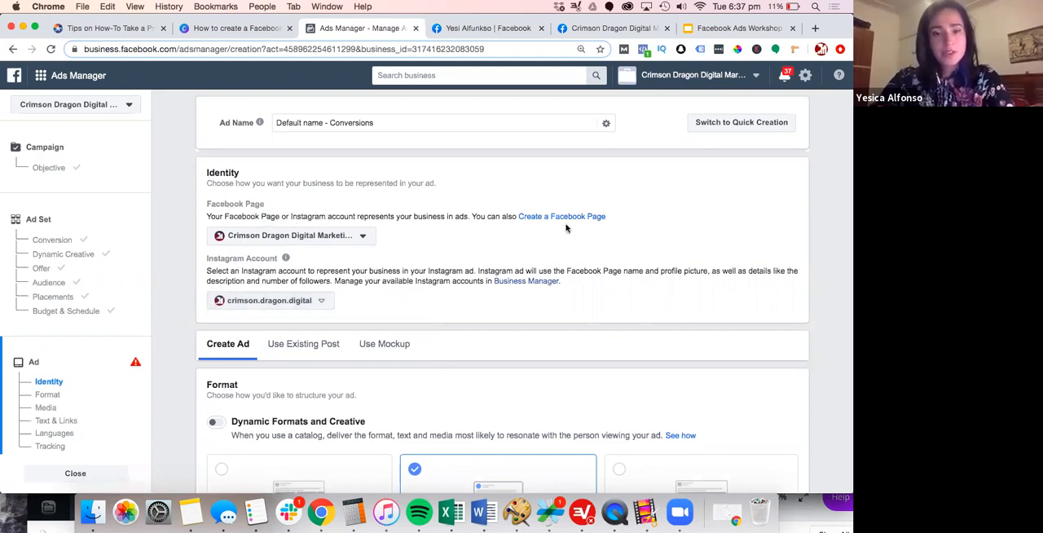
Open the image library to add an image to the Single Image or Video ad's media
scroll(566, 228, down, 3)
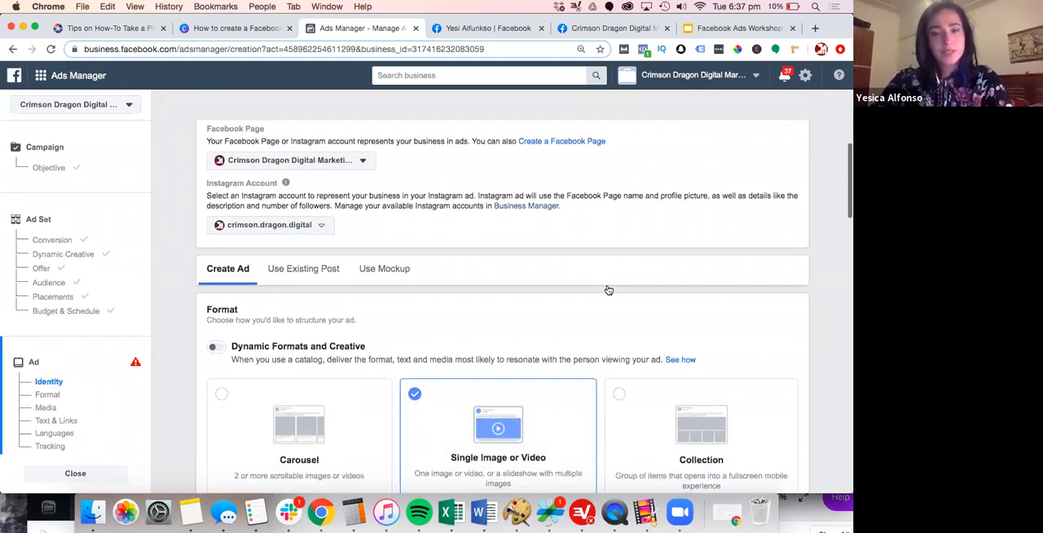
scroll(489, 244, down, 5)
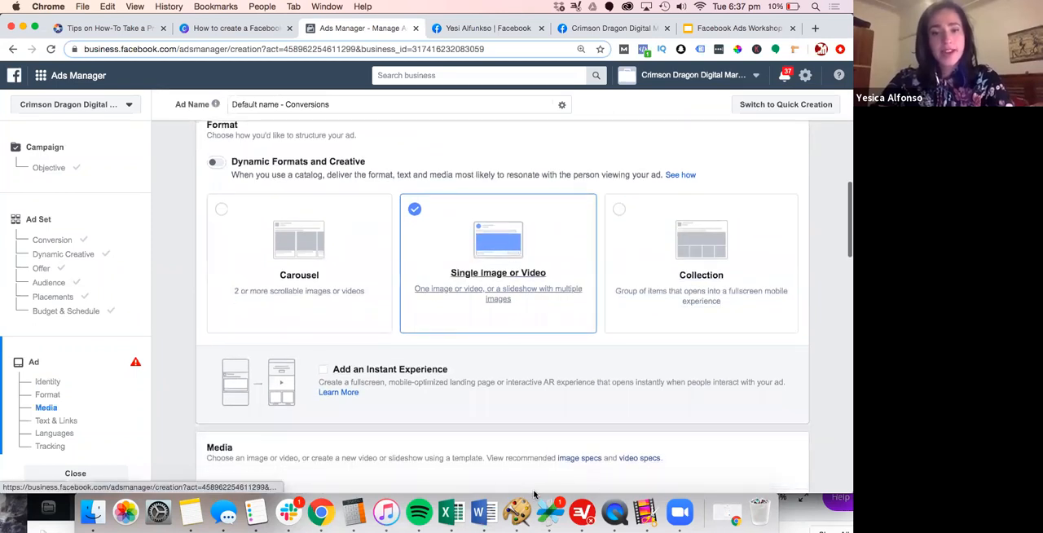
scroll(533, 494, down, 1)
scroll(533, 494, down, 5)
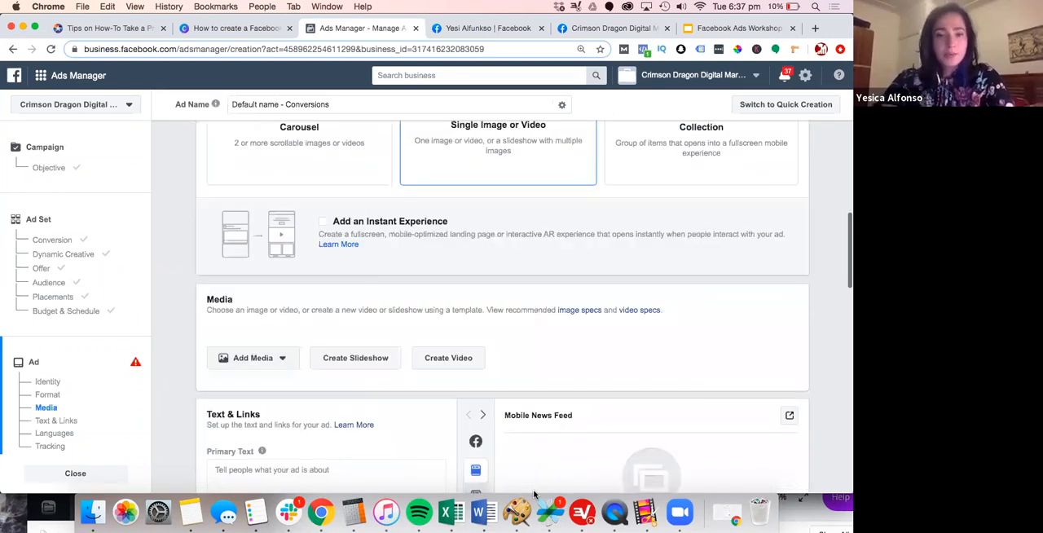
scroll(534, 493, down, 3)
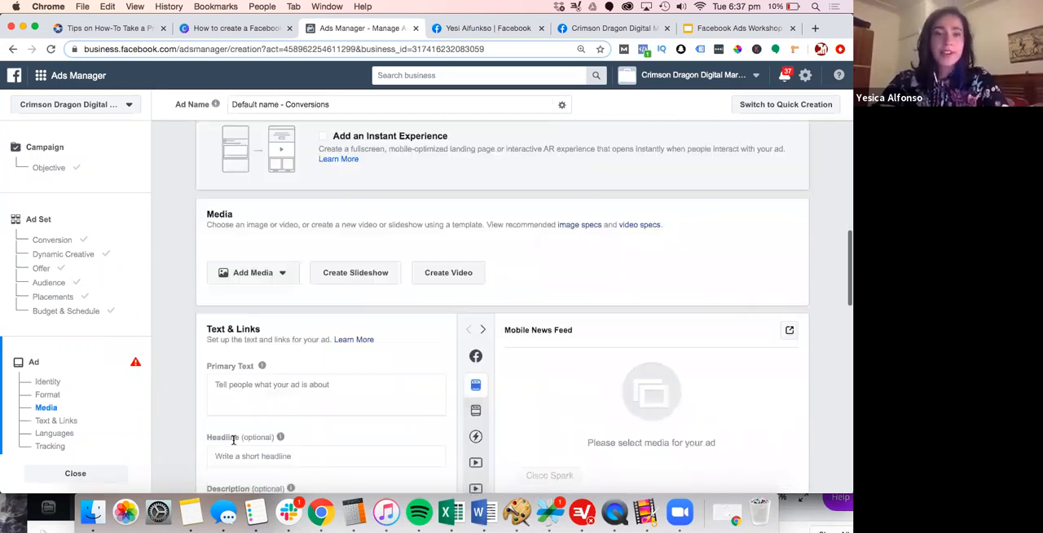
click(261, 276)
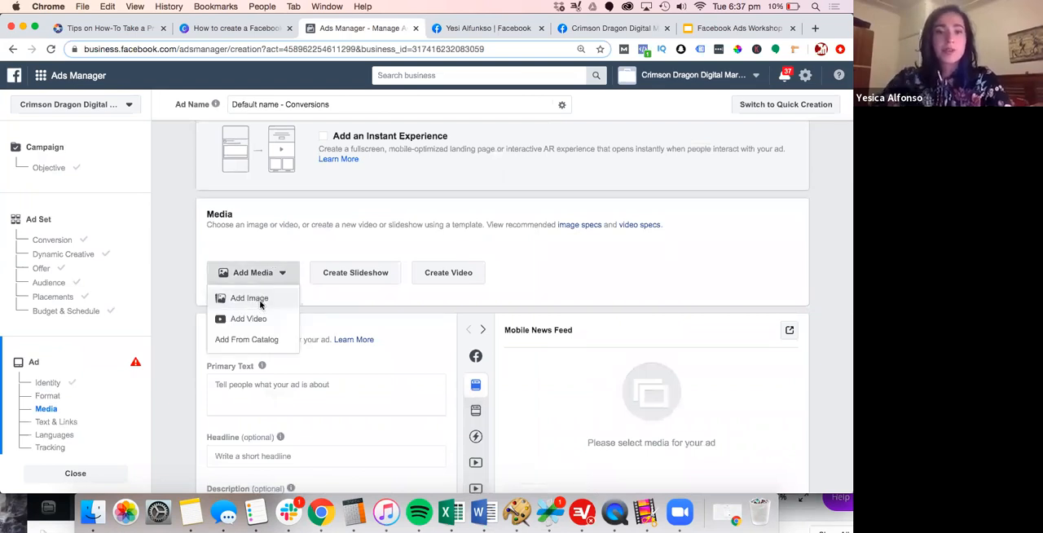
click(249, 298)
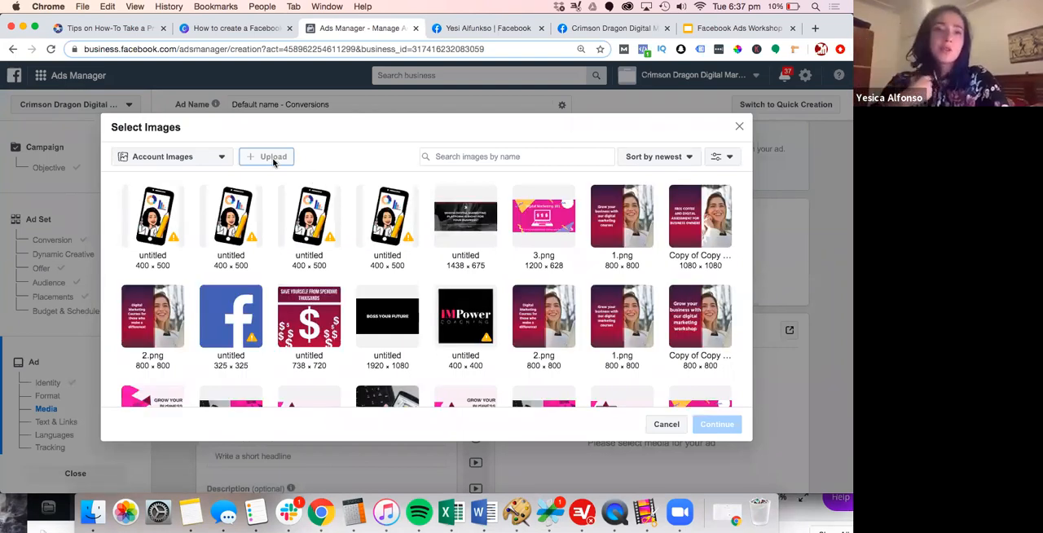
Upload "Copy of Crimson Dragon Header Image 2020 June.png" from the Downloads folder to the account's images
click(272, 157)
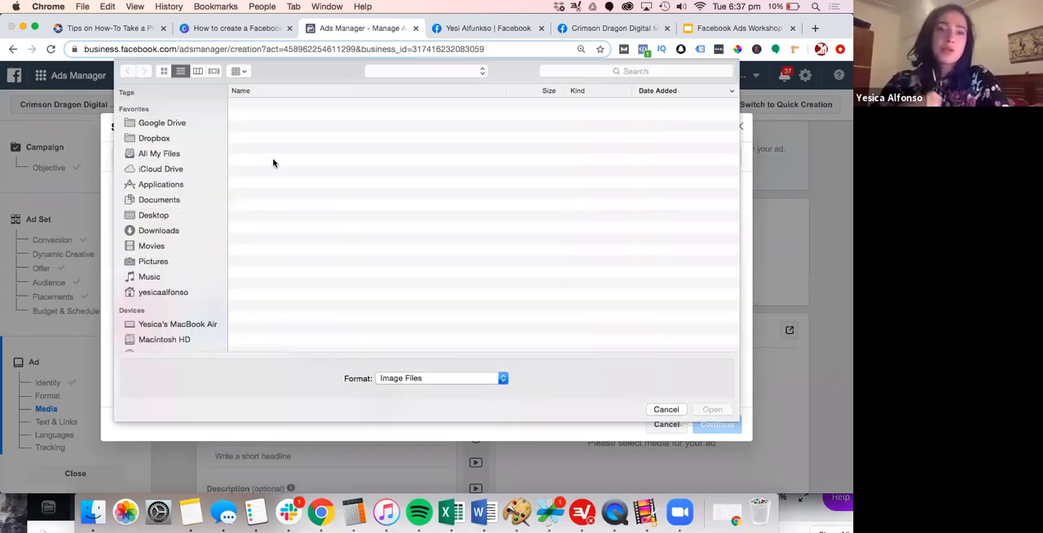
click(158, 230)
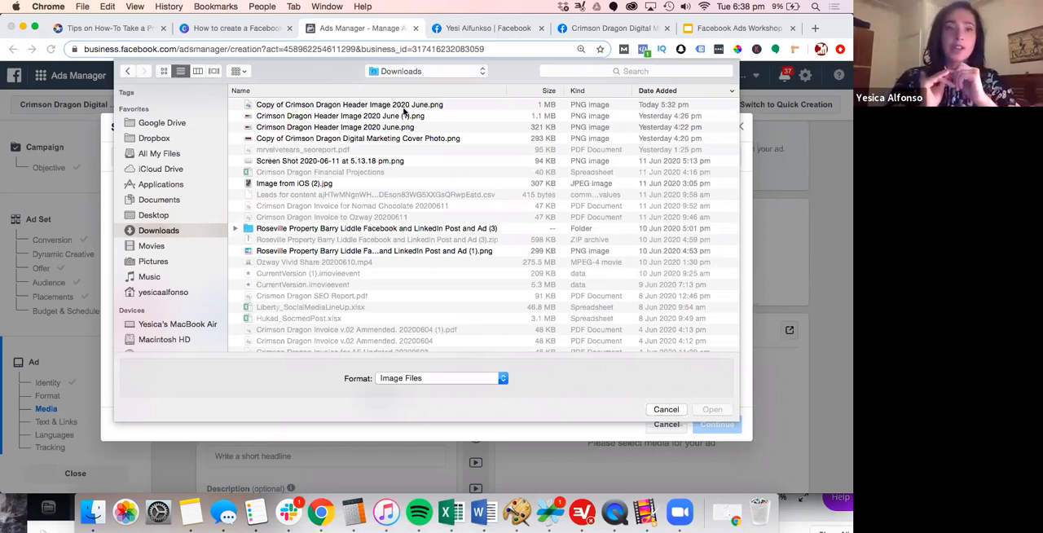
click(396, 106)
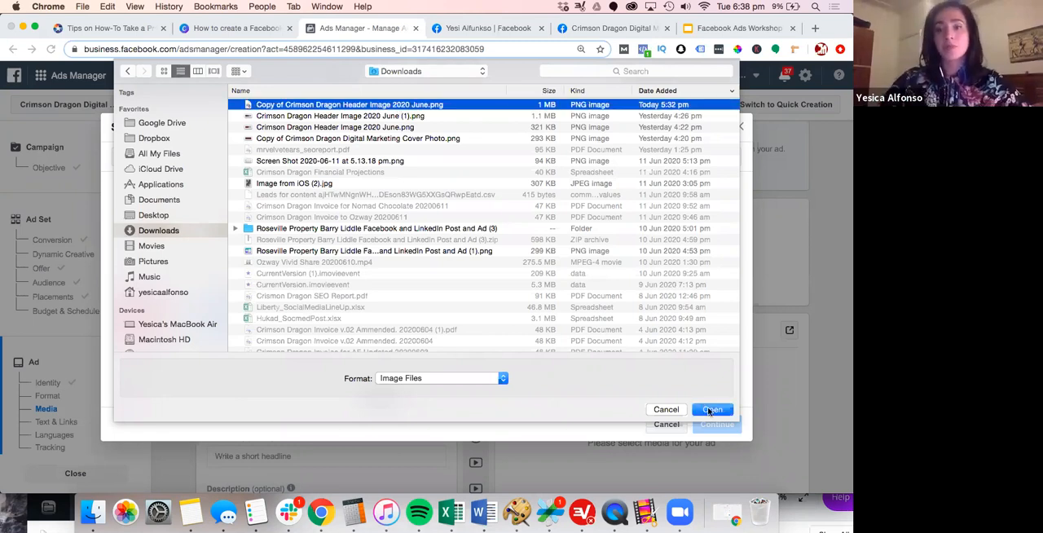
click(709, 410)
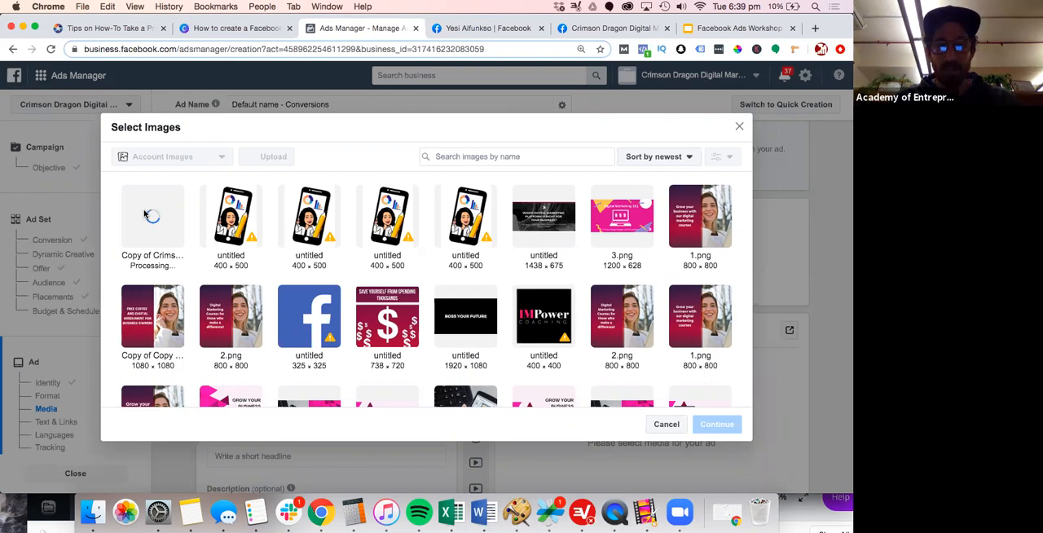
Raise the computer's volume and confirm the uploaded header image as the ad's media
key(XF86AudioRaiseVolume)
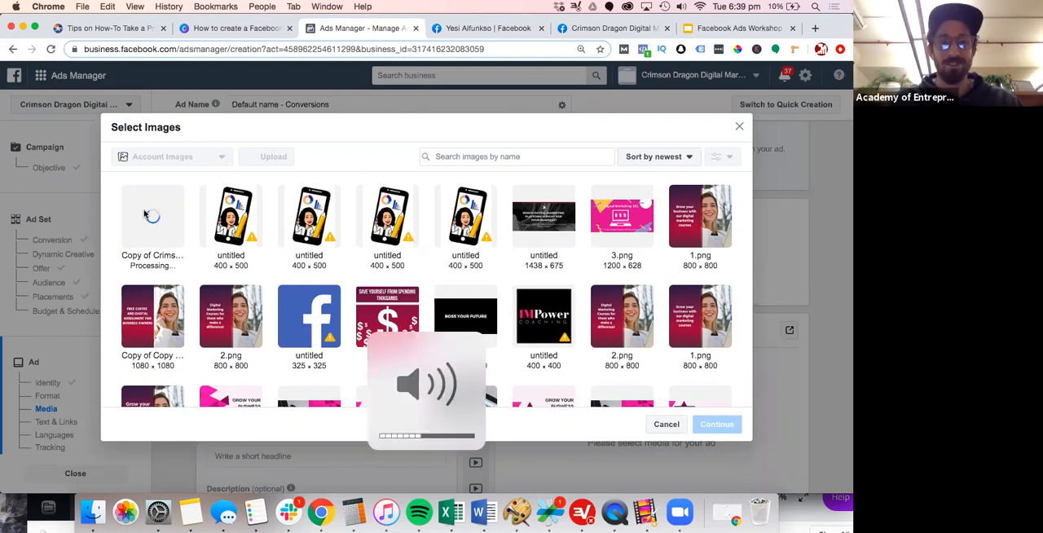
key(XF86AudioRaiseVolume)
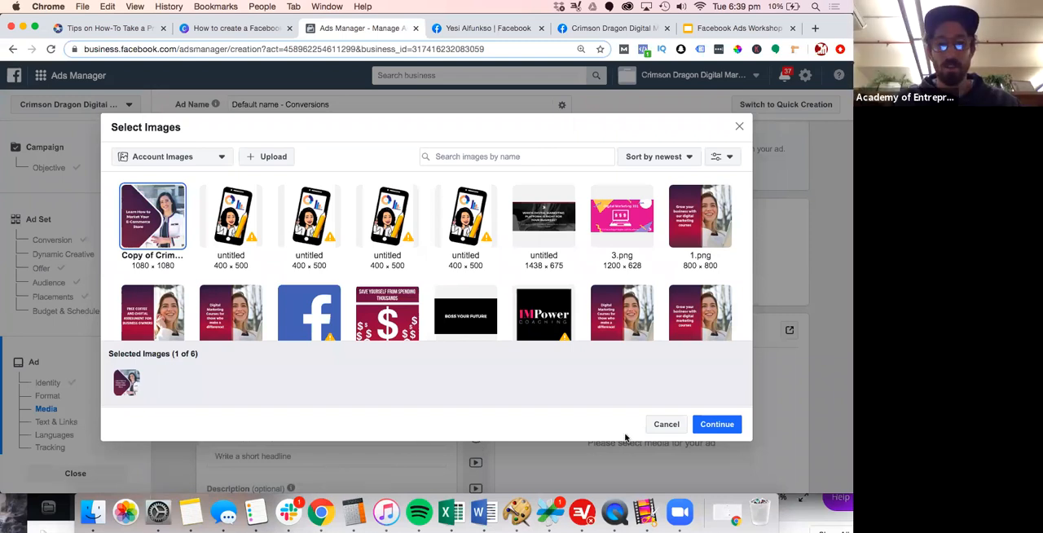
click(704, 428)
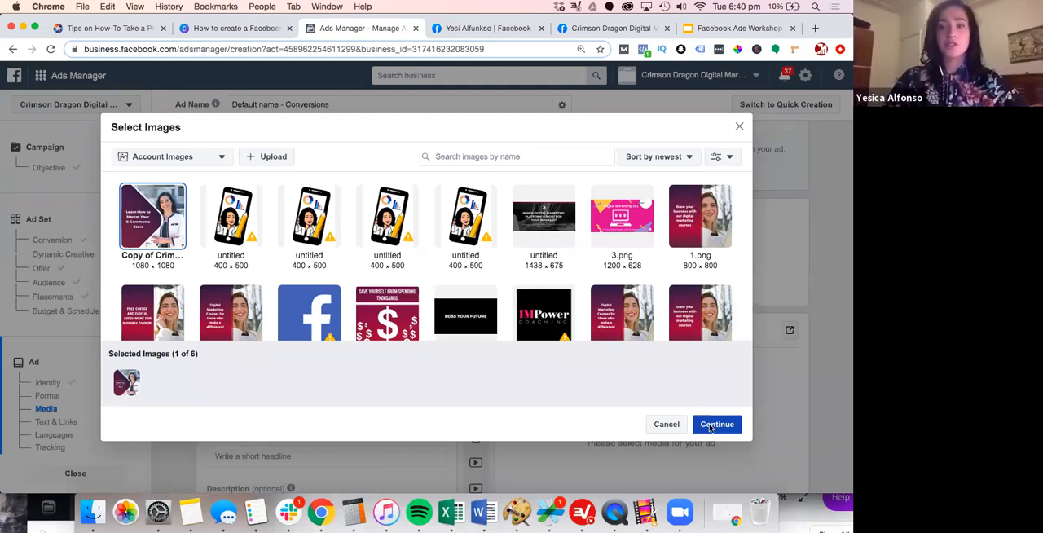
click(710, 425)
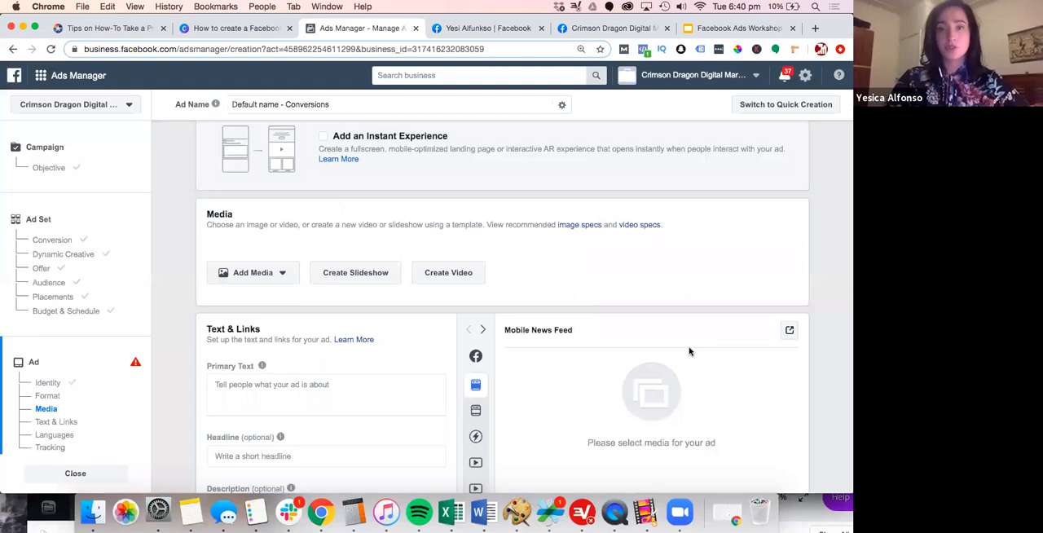
Look up the audience tools in the business search with "audie", then dismiss the suggestions
click(396, 76)
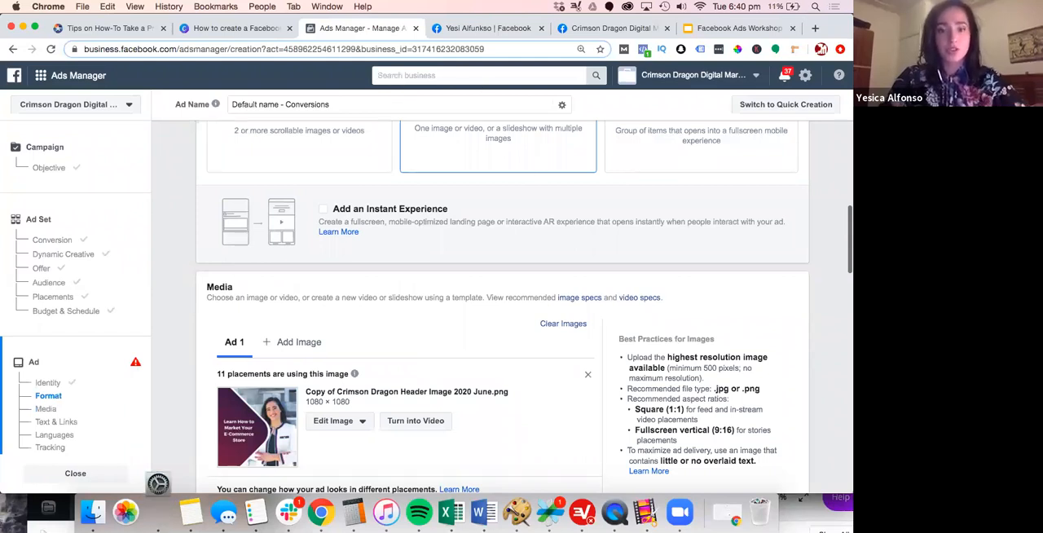
click(398, 76)
text(audie)
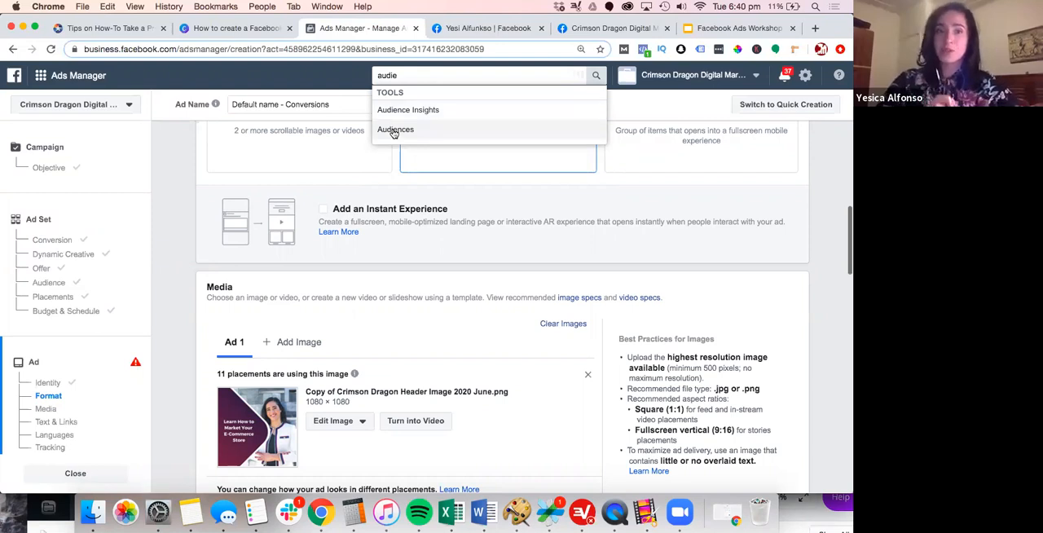
click(838, 179)
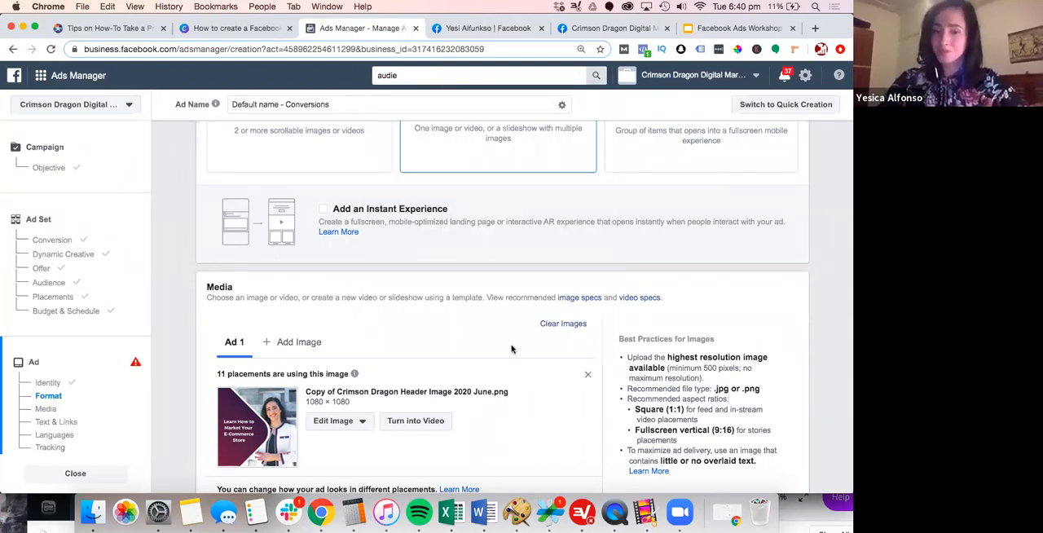
Review the ad's image, placement customization and Text & Links fields alongside the Mobile News Feed preview
scroll(512, 349, down, 2)
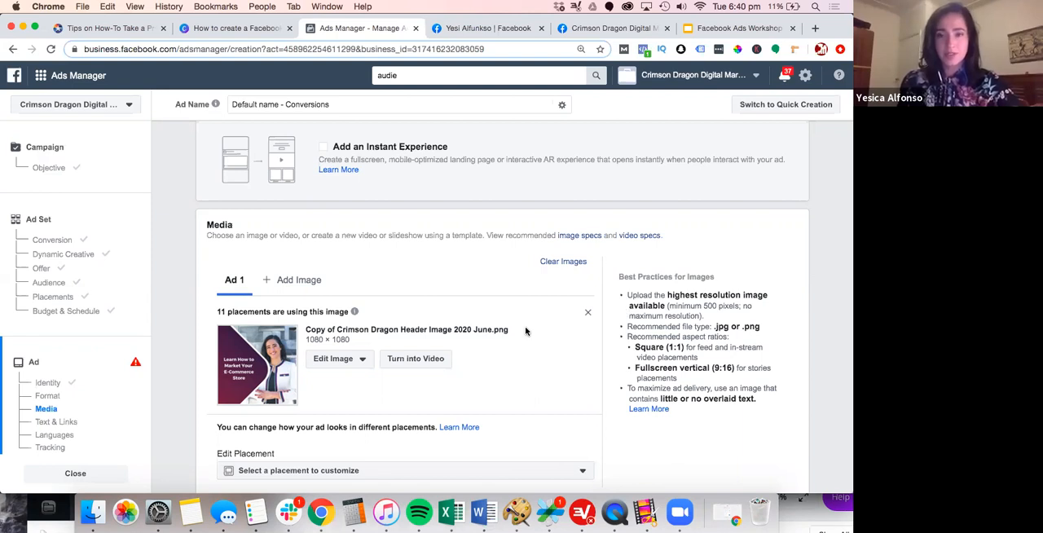
scroll(525, 330, down, 5)
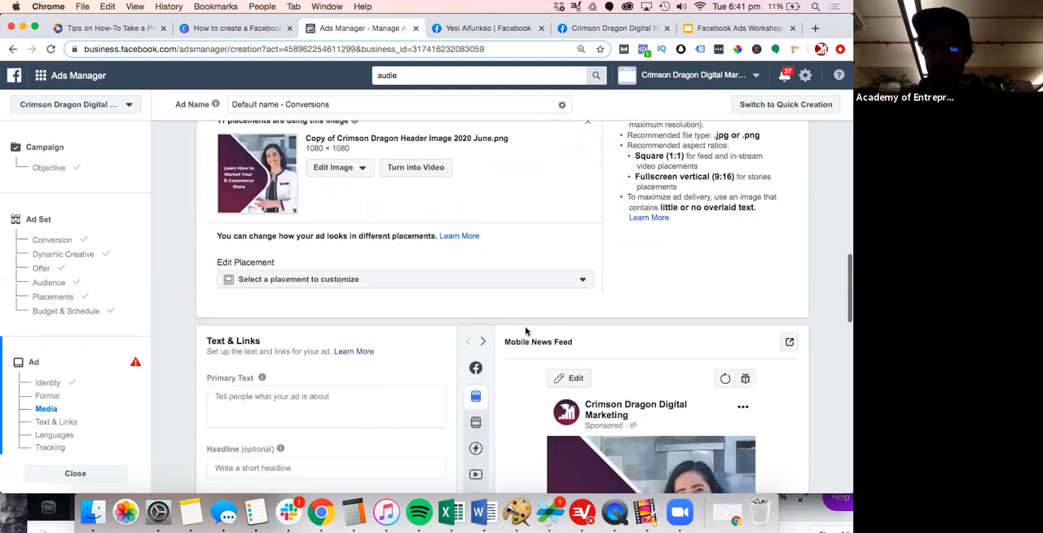
scroll(526, 331, down, 2)
scroll(525, 331, up, 1)
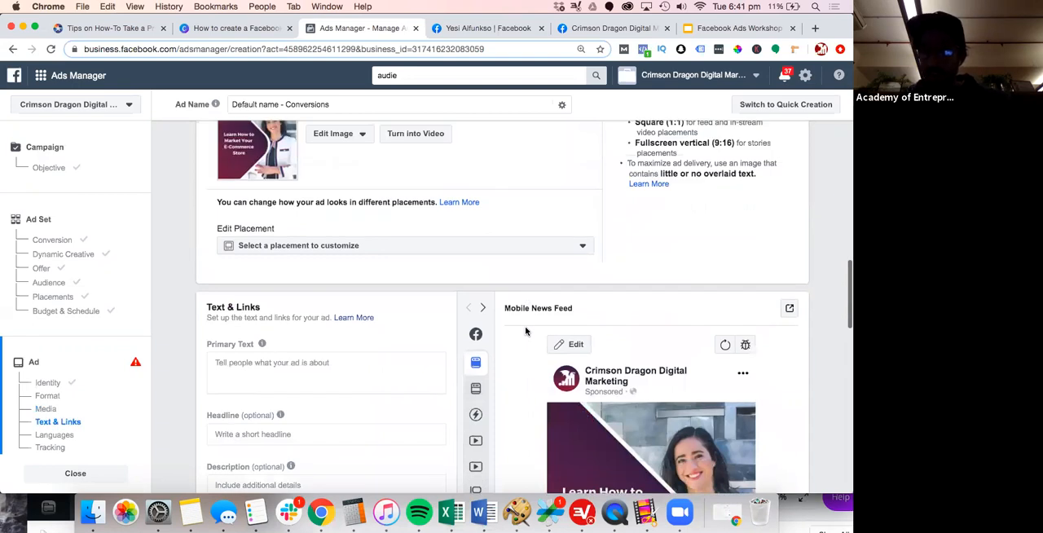
scroll(525, 331, down, 1)
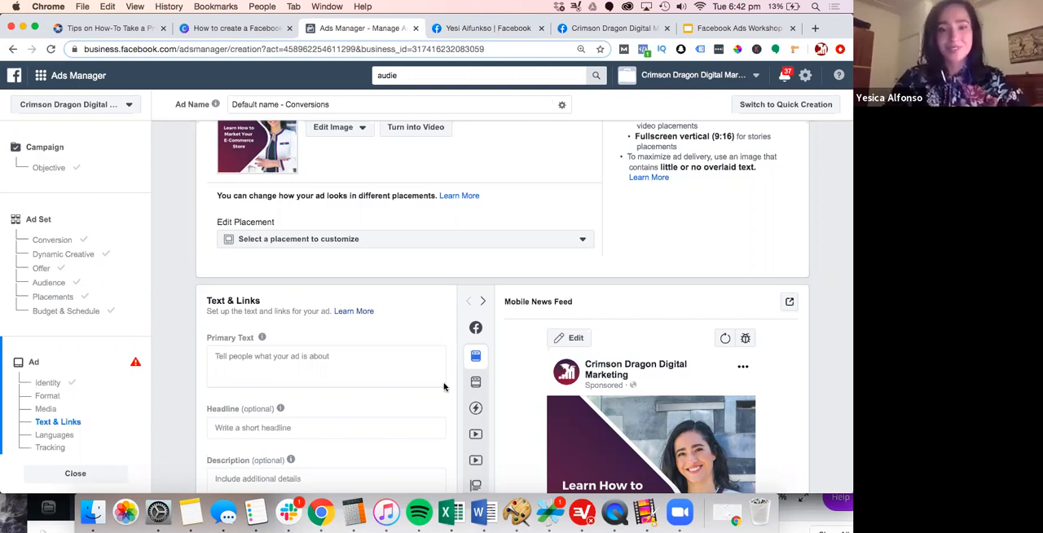
scroll(444, 386, down, 3)
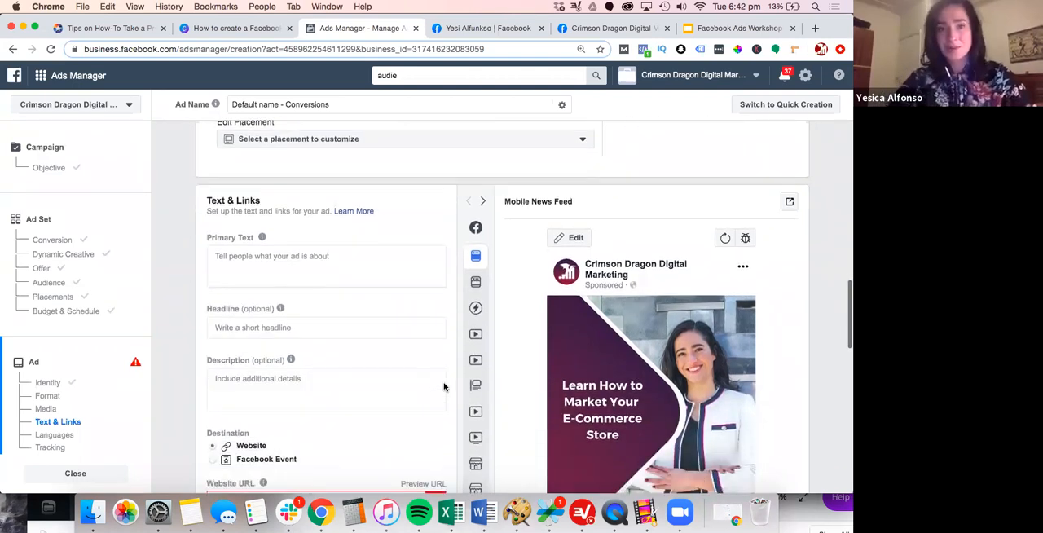
scroll(444, 386, down, 1)
scroll(444, 386, down, 1)
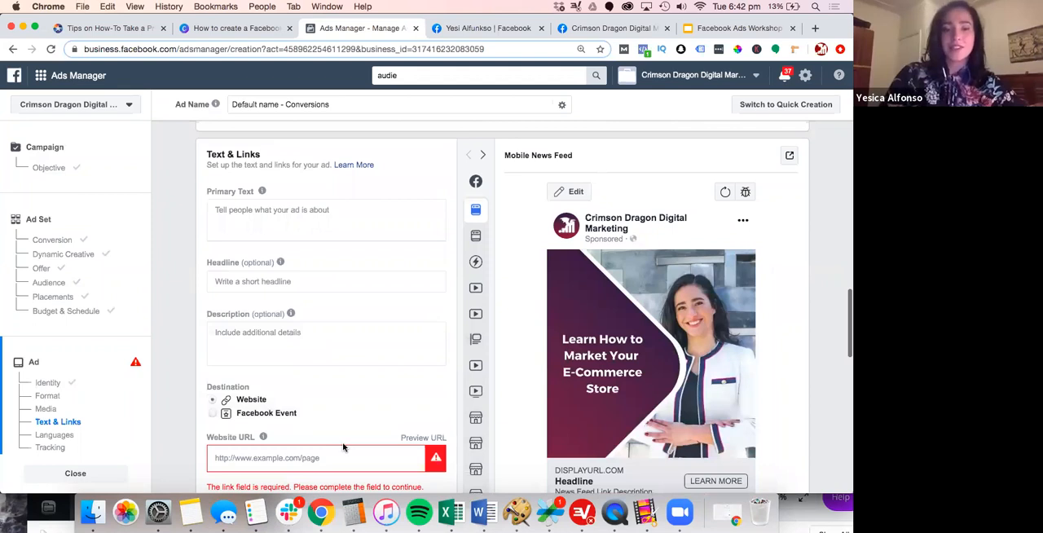
scroll(330, 438, down, 1)
Enter the primary text "You've built an e-commerce. Now the step is to take it to the next level! Find out what you can do with your business."
click(311, 436)
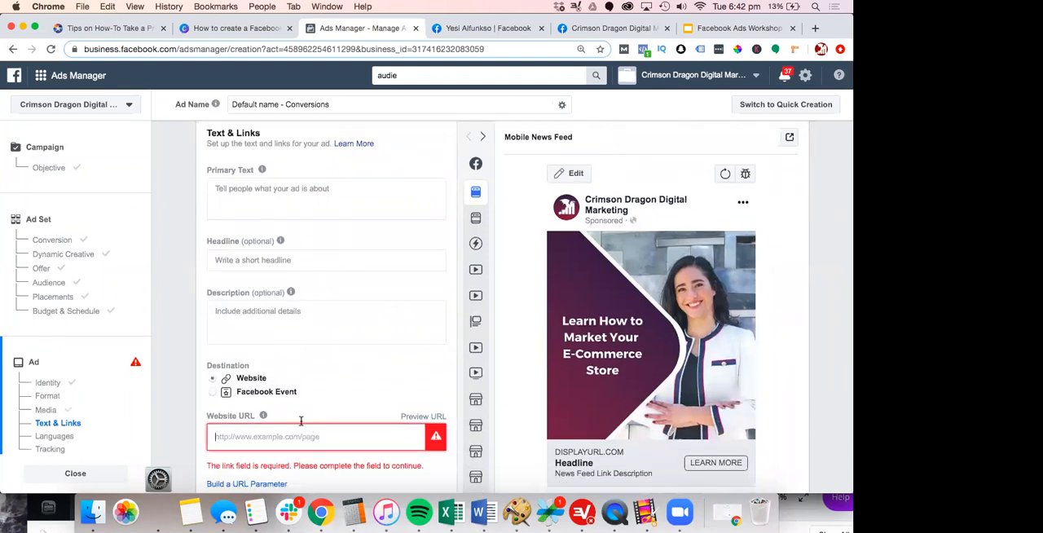
click(267, 189)
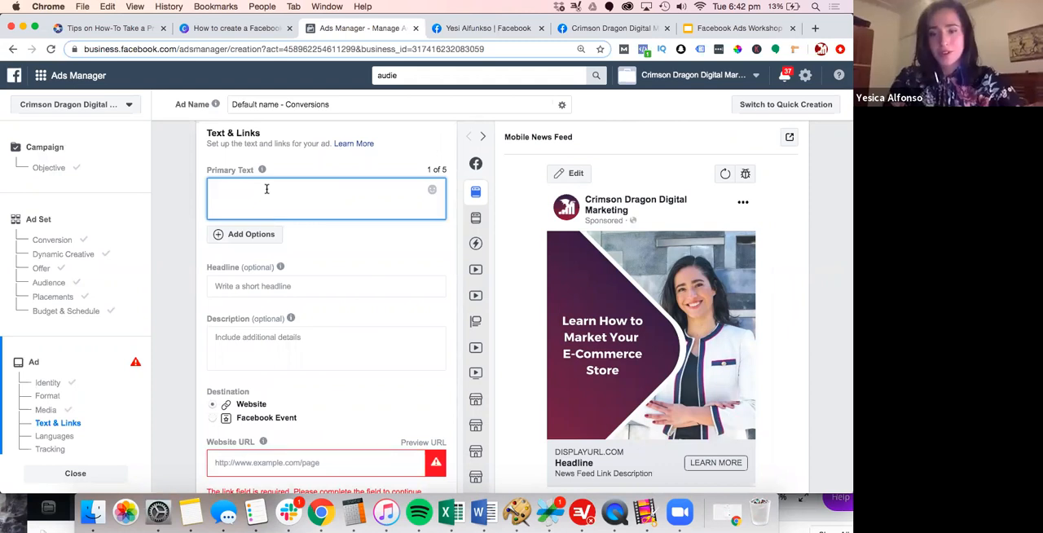
text(W)
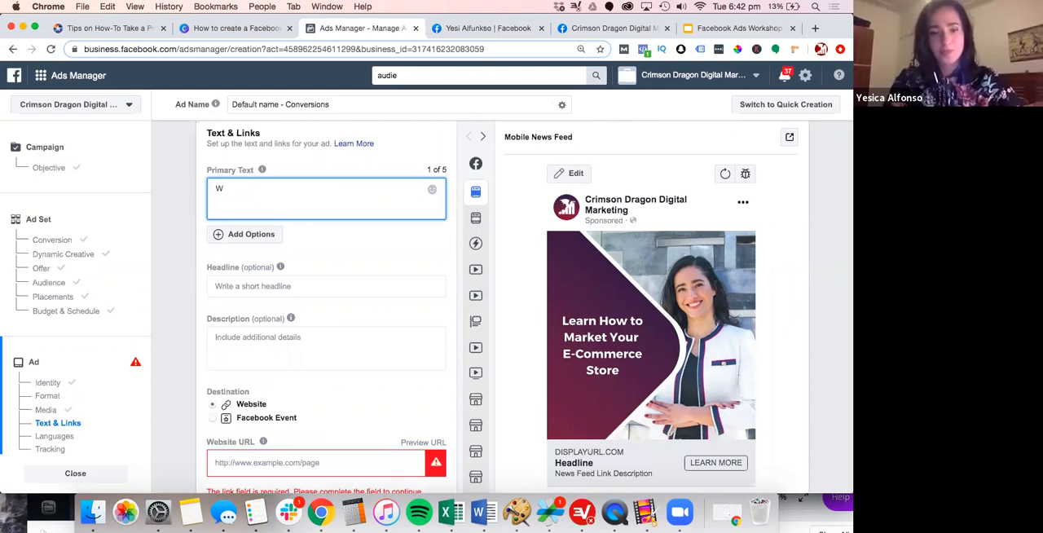
key(BackSpace)
text(Y)
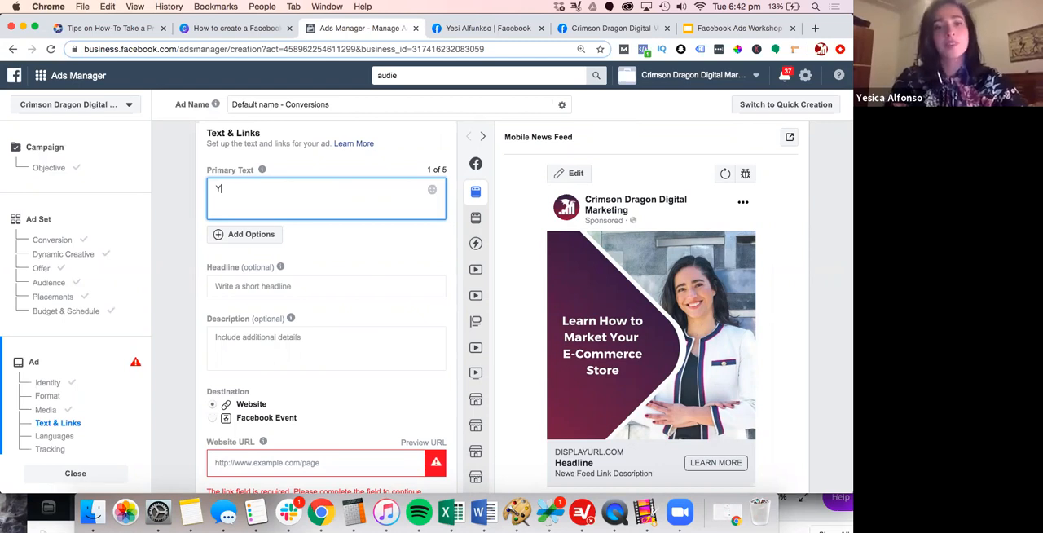
text(ou've built an)
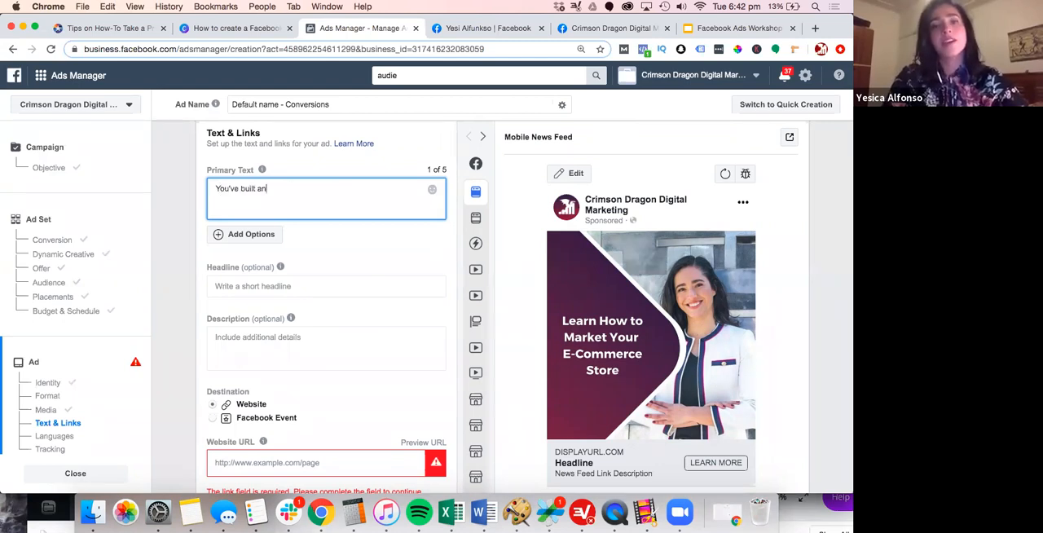
text( e-commerce. N)
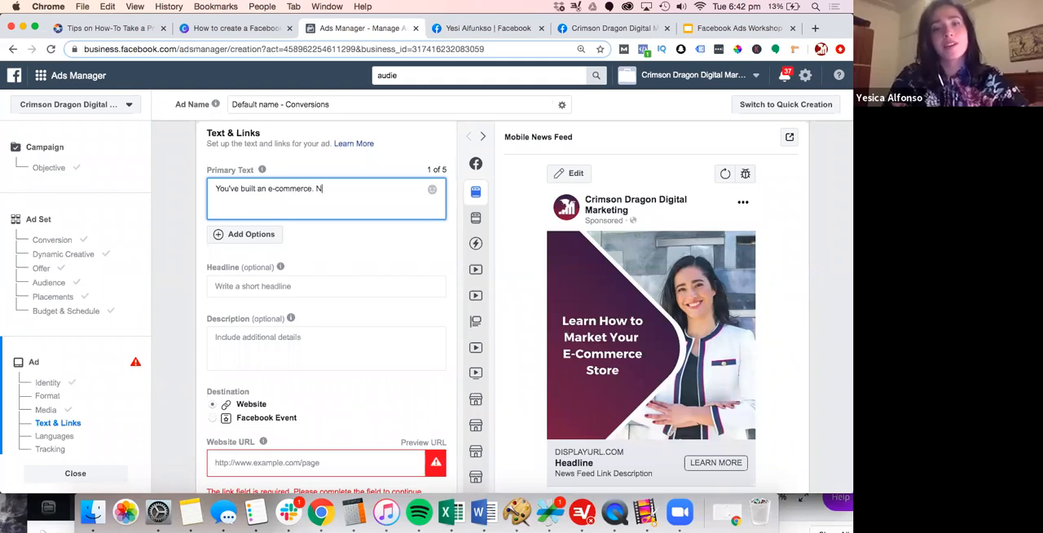
text(ow the )
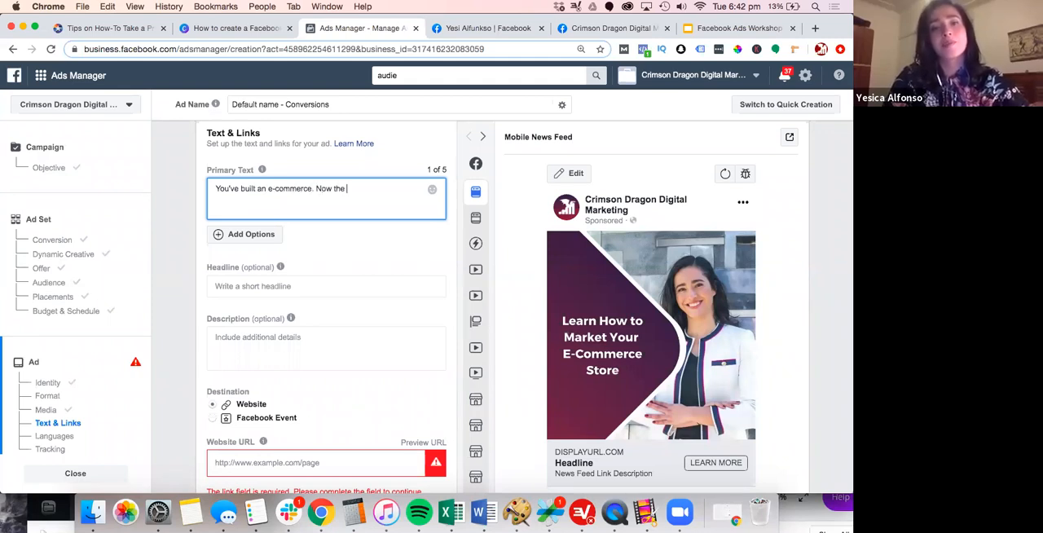
text(step is t)
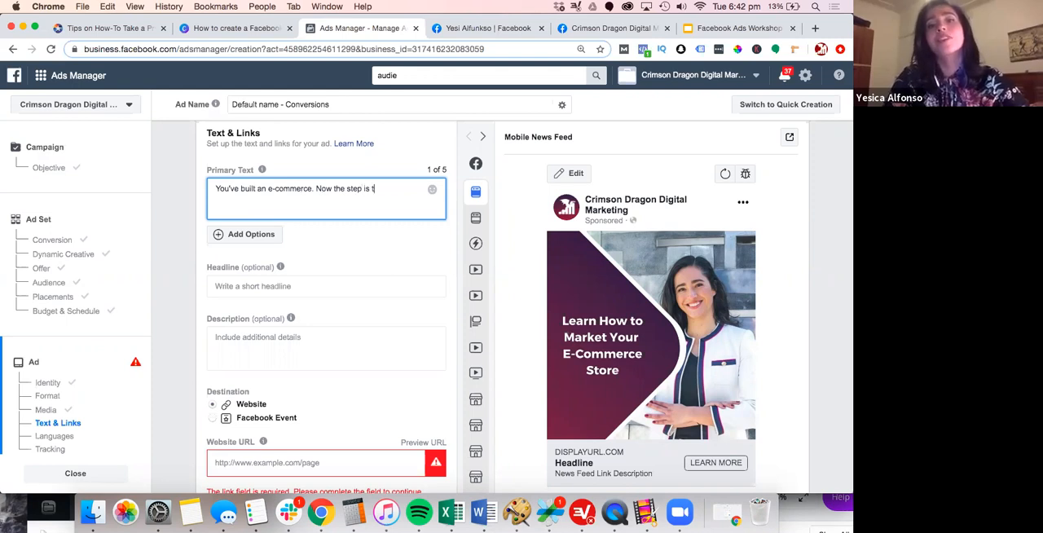
text(o take i)
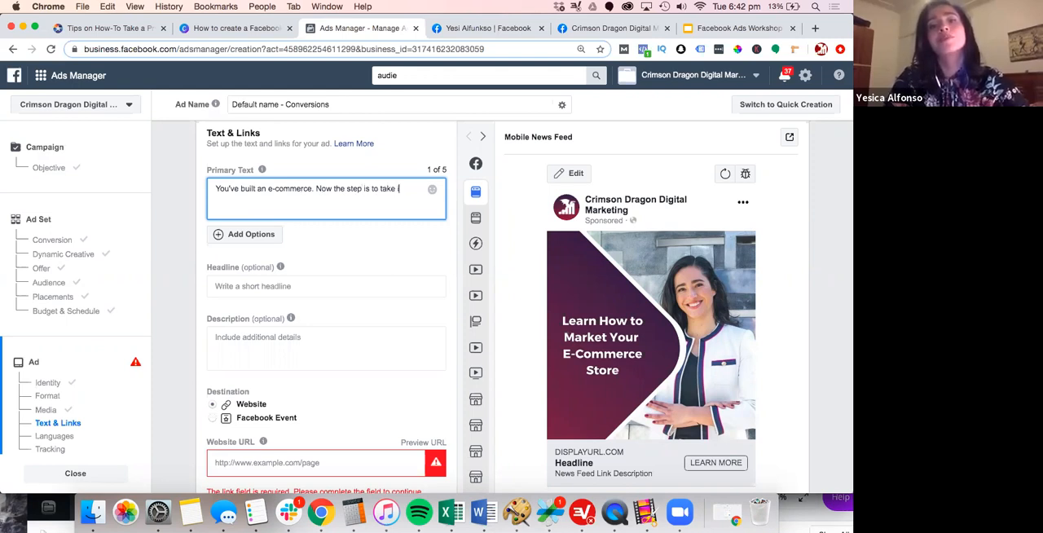
text(t to the ne)
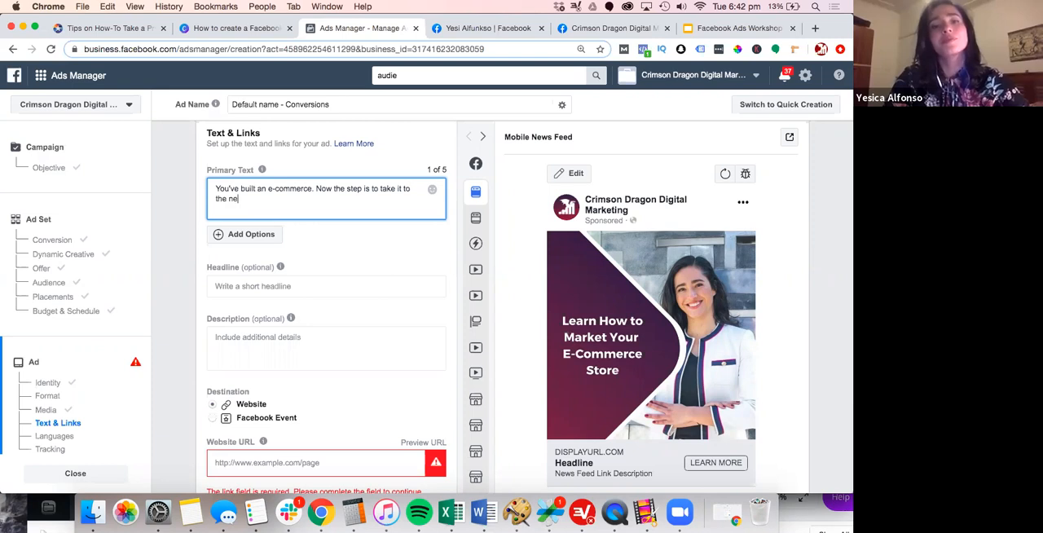
text(xt lev)
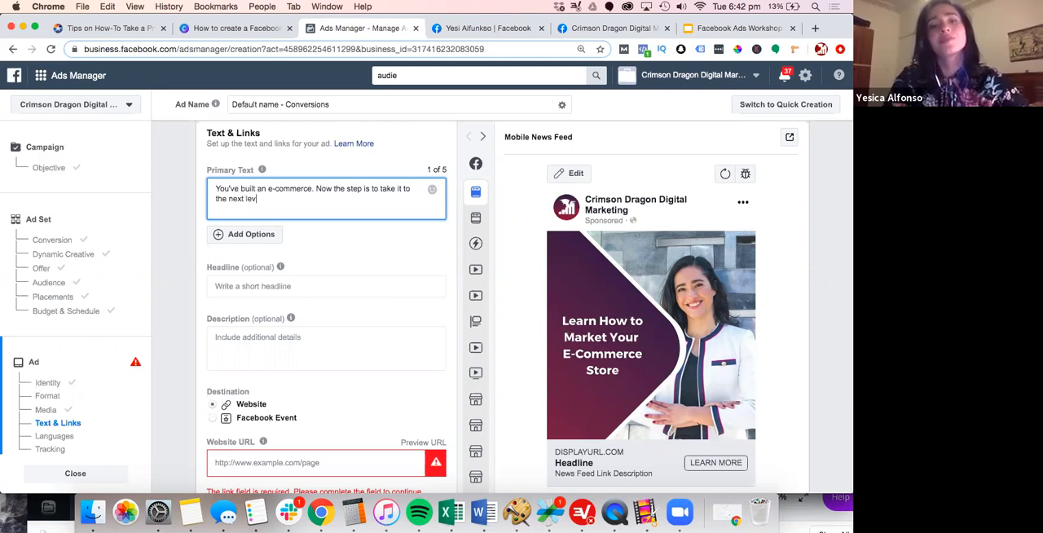
text(el.)
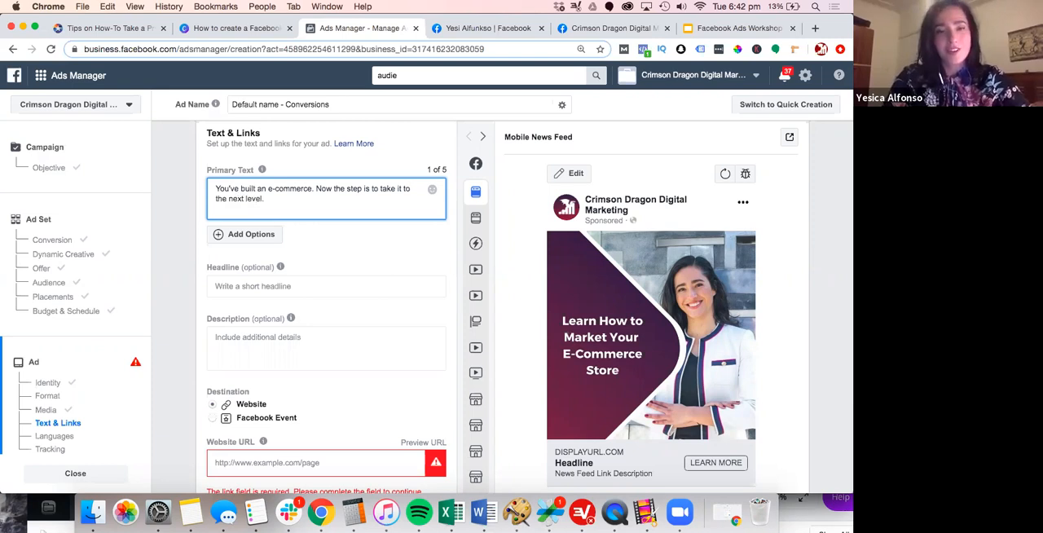
text( Find yo)
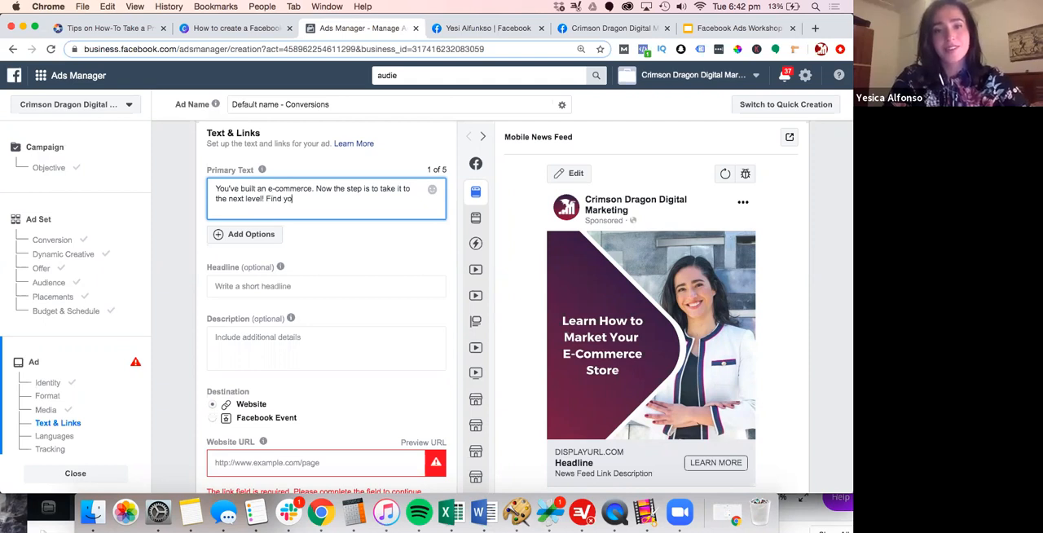
key(BackSpace)
key(BackSpace)
text(out what you c)
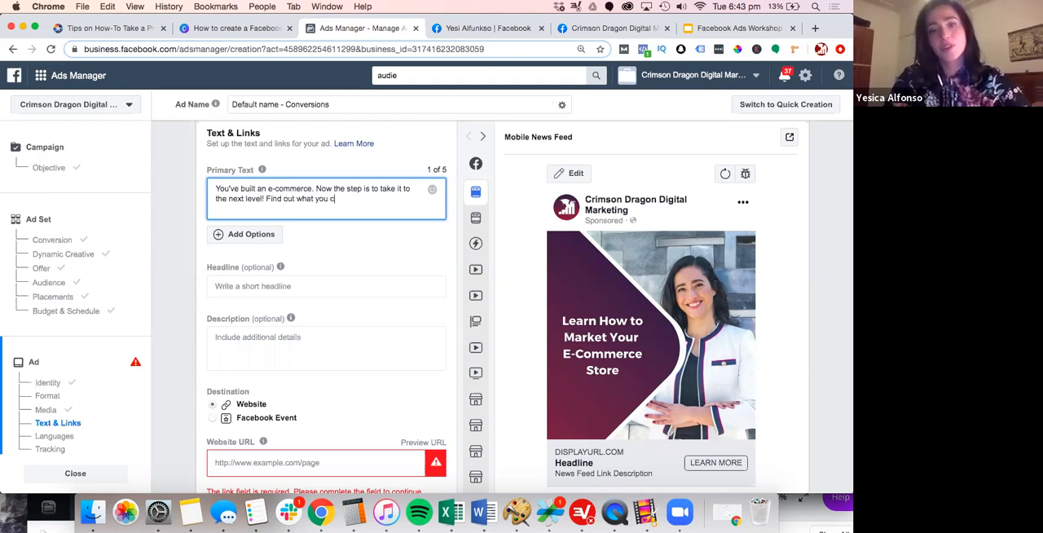
text(an do wih)
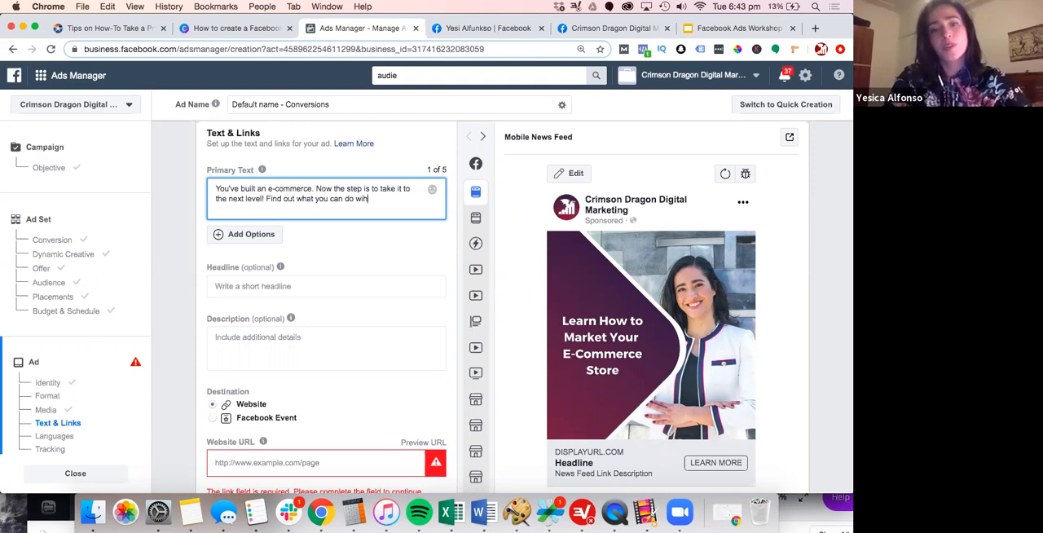
key(BackSpace)
text(th you)
key(BackSpace)
text(r busine)
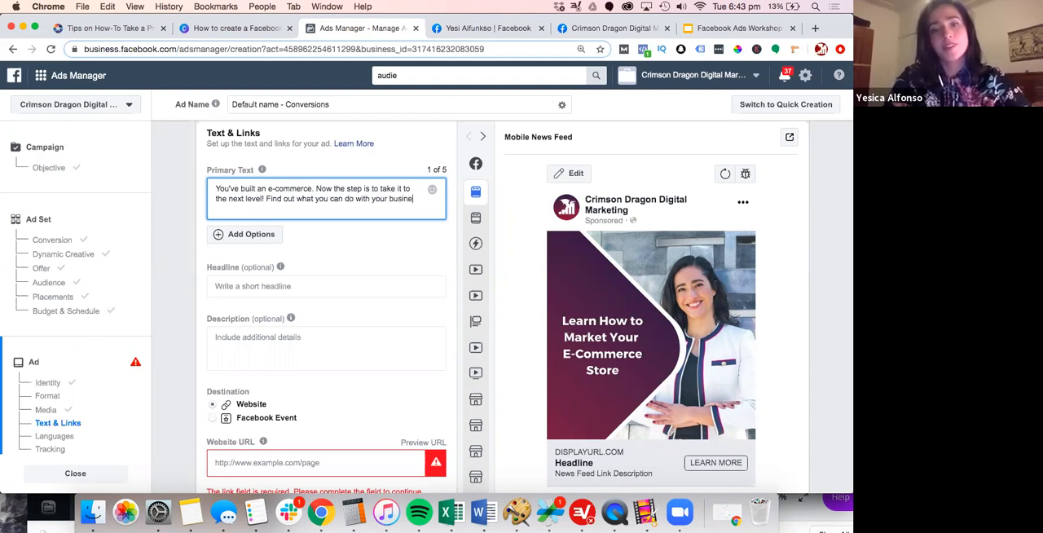
text(ss.)
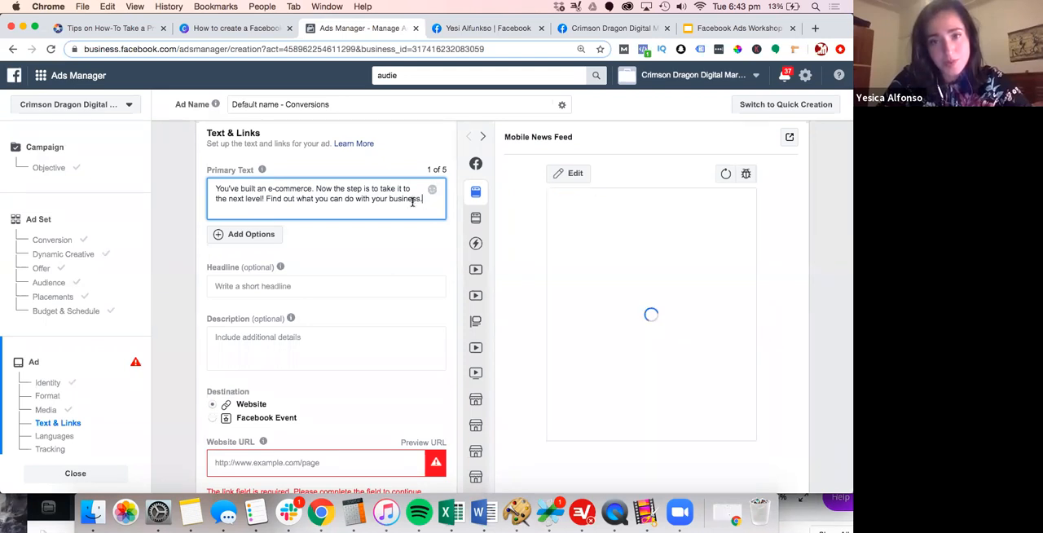
Set the ad's headline to "Learn Online Marketing" while checking where it sits in the Mobile News Feed preview
scroll(370, 235, down, 2)
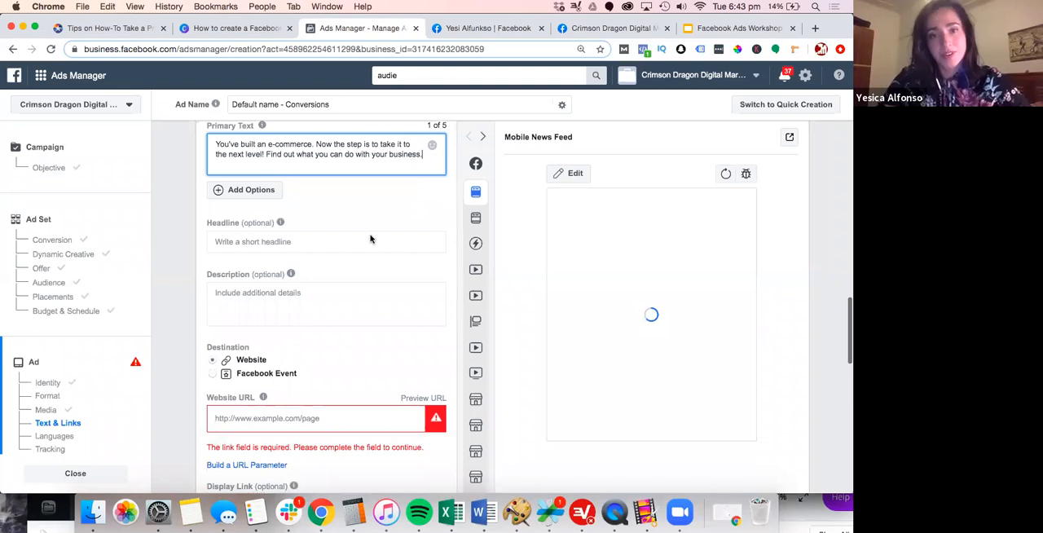
click(371, 235)
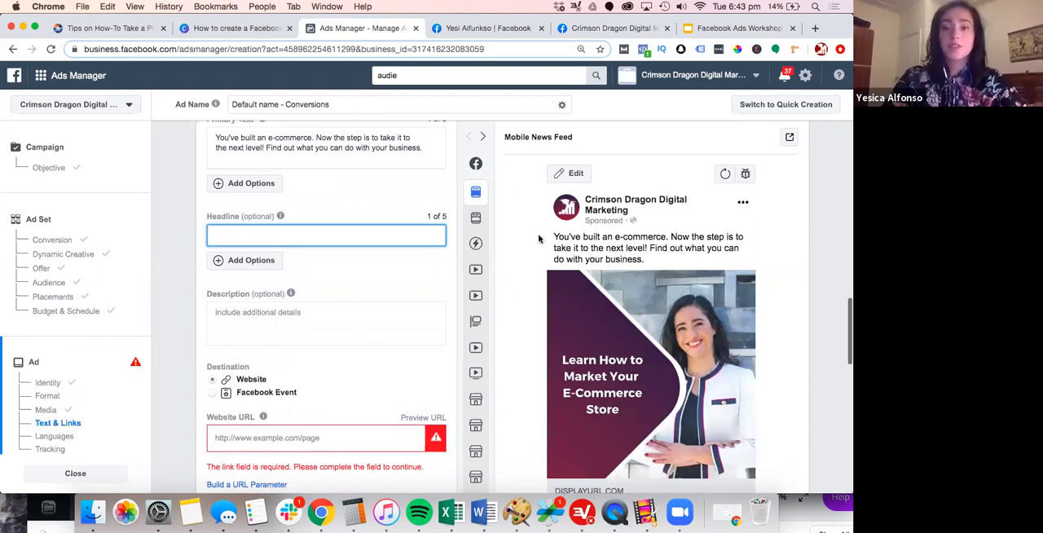
scroll(538, 237, down, 3)
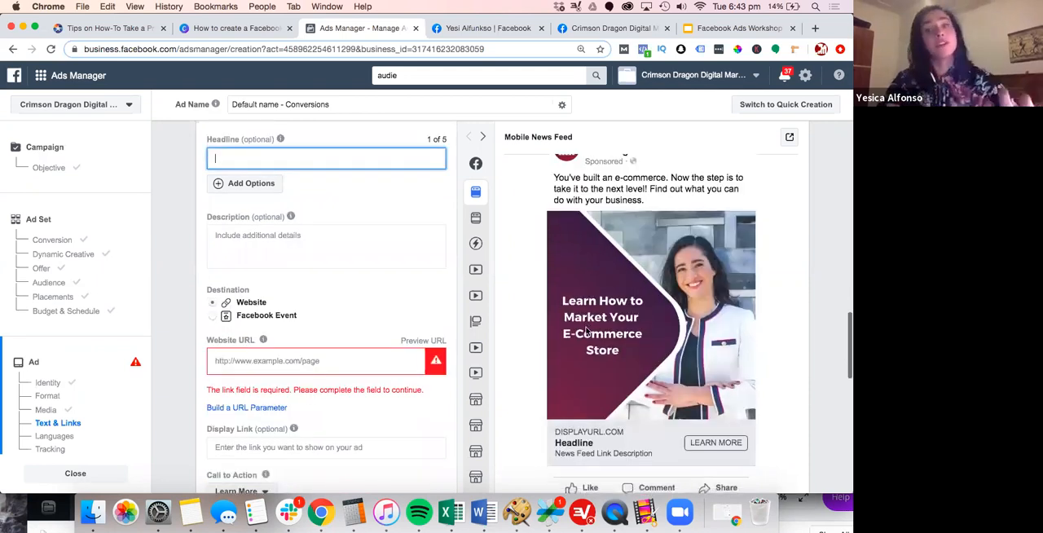
scroll(586, 330, down, 1)
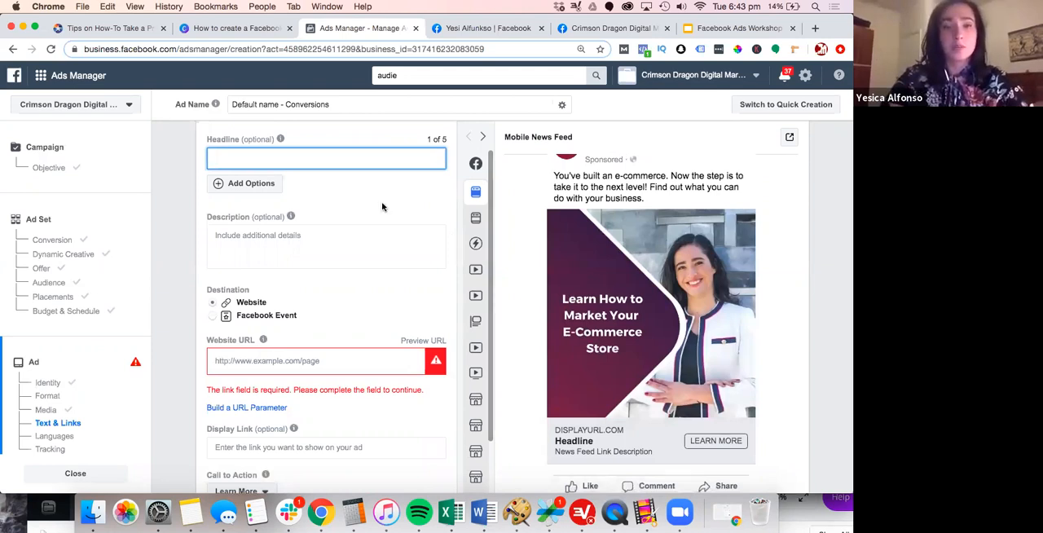
scroll(381, 206, up, 1)
text(Learn)
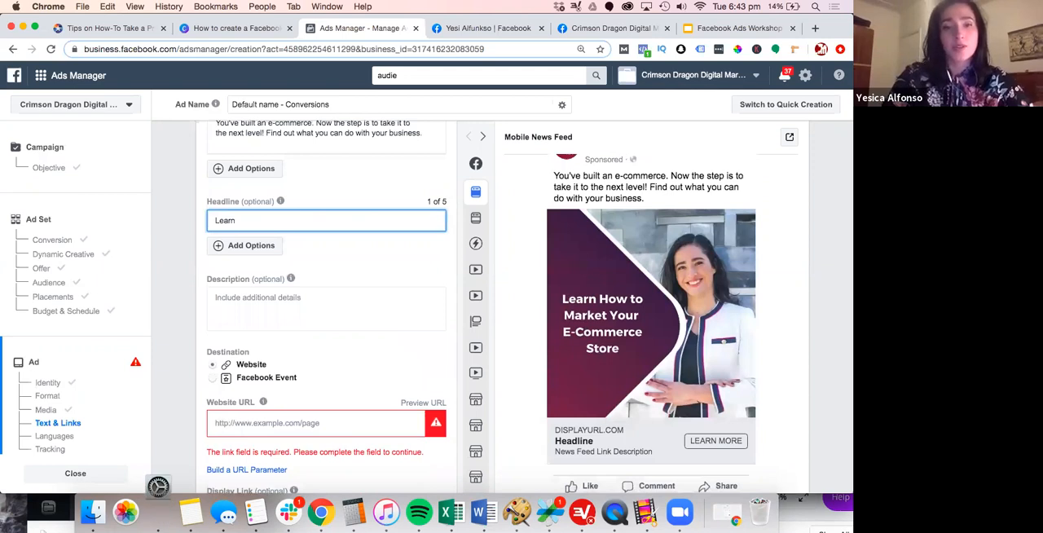
text( Online)
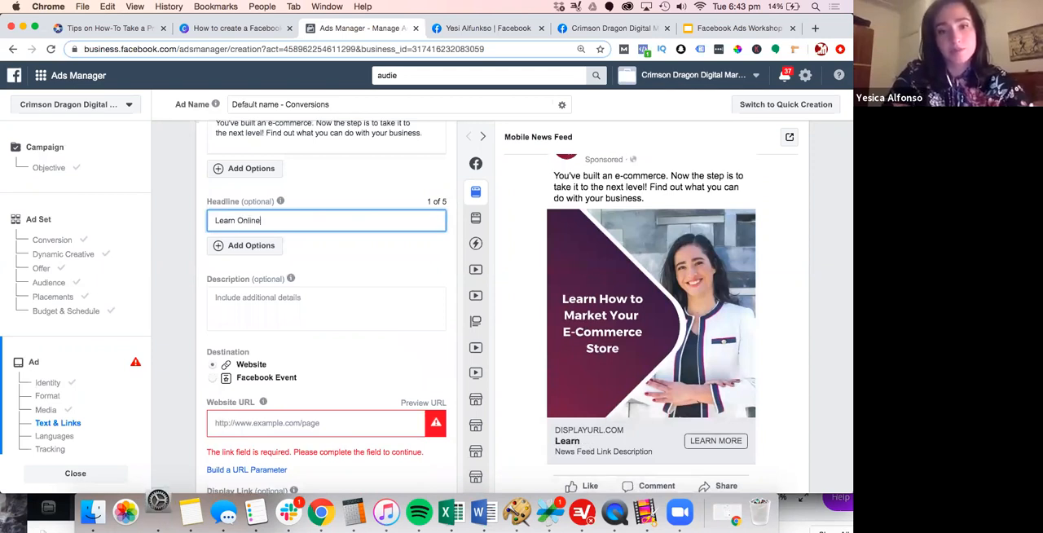
text( Marketing)
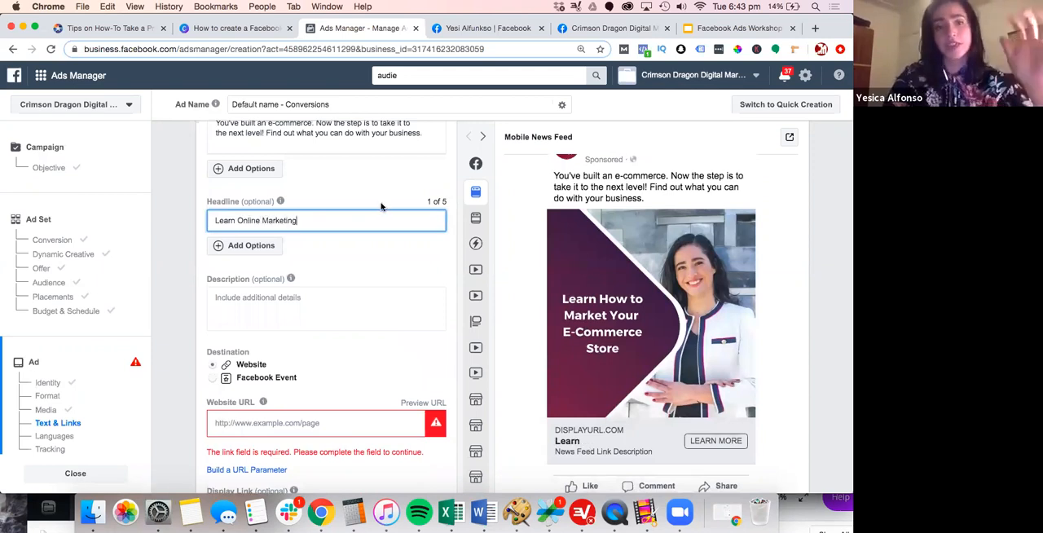
Try Facebook Event as the ad's destination, look over its event and tracking options, and return the destination to Website
click(294, 421)
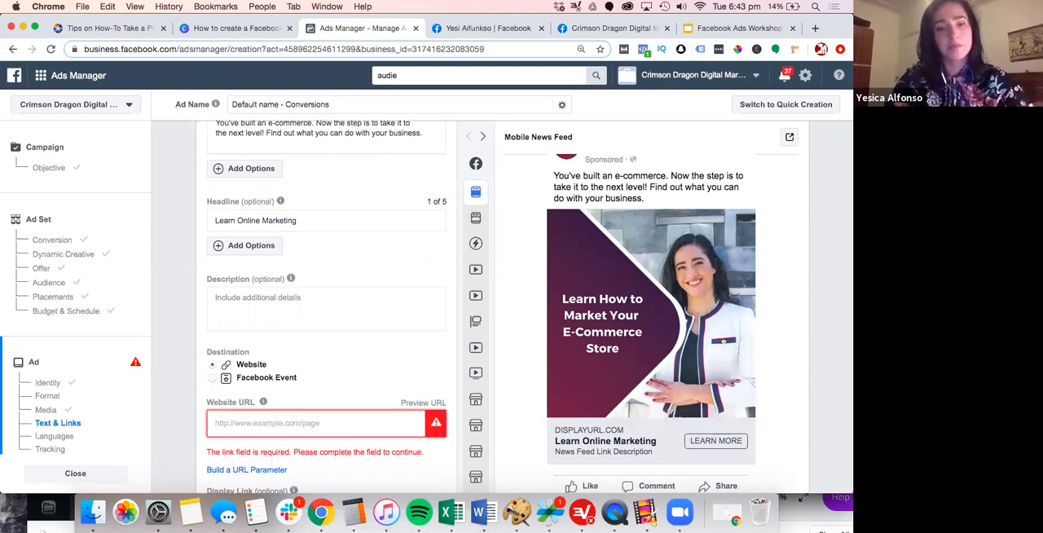
click(260, 377)
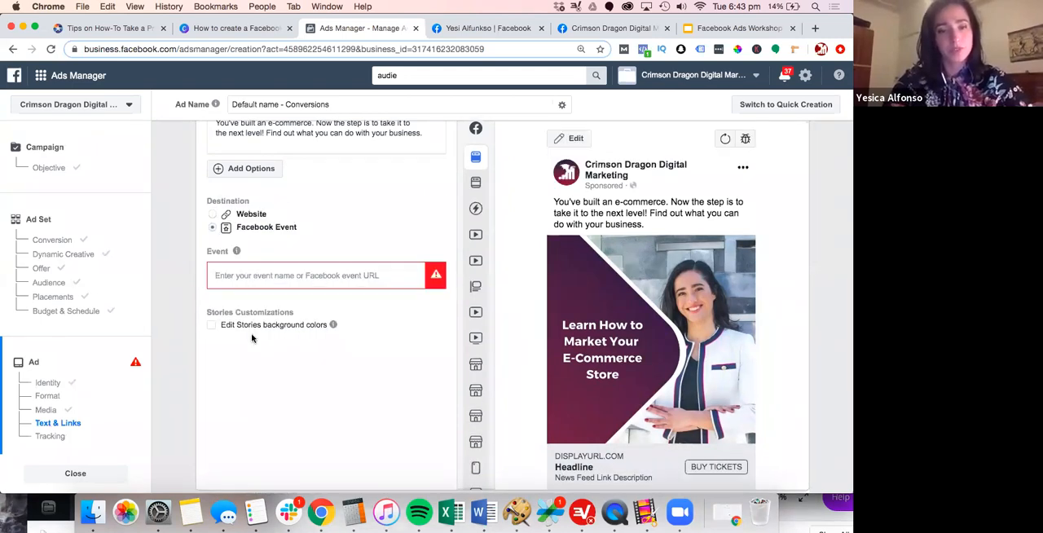
scroll(251, 338, down, 3)
scroll(252, 250, down, 3)
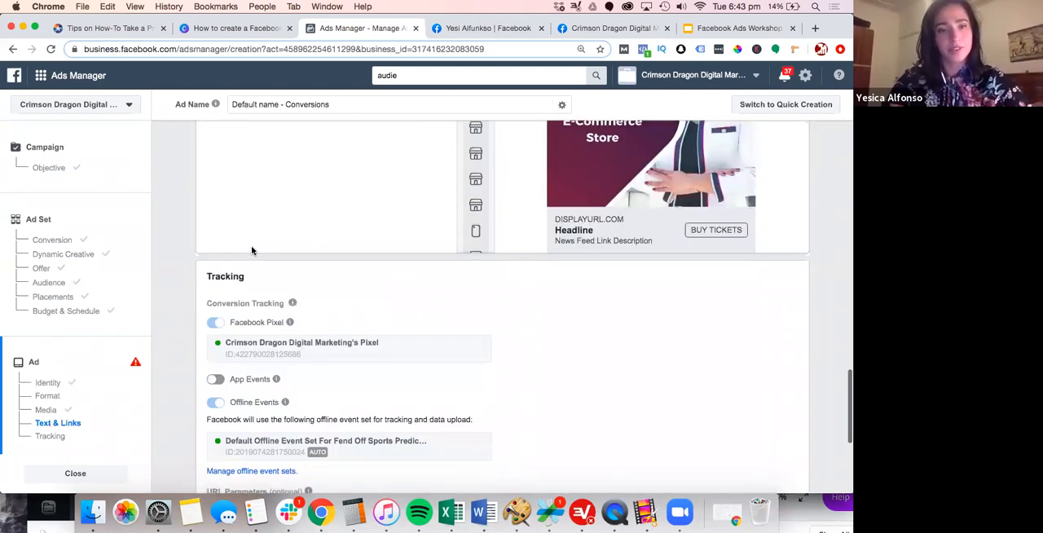
scroll(252, 250, up, 4)
scroll(221, 226, up, 3)
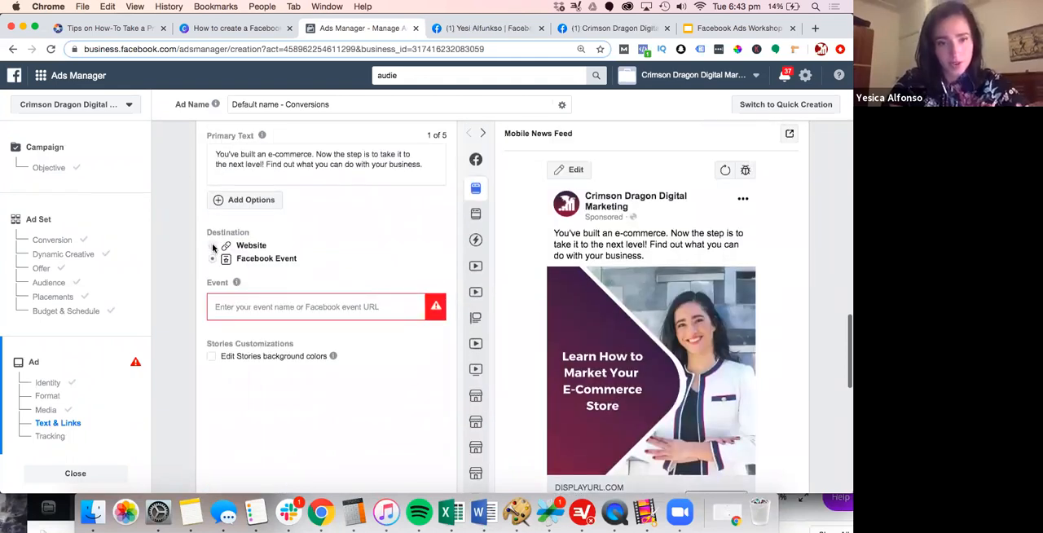
click(213, 246)
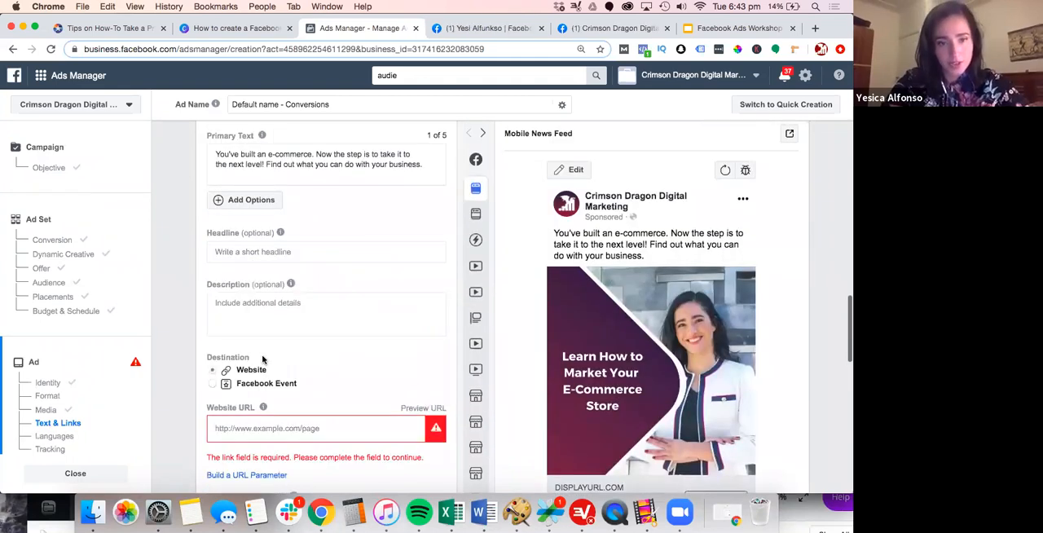
Set the ad's website URL to crimsondragondigital.com and check the updated Mobile News Feed preview
click(275, 428)
text(crims)
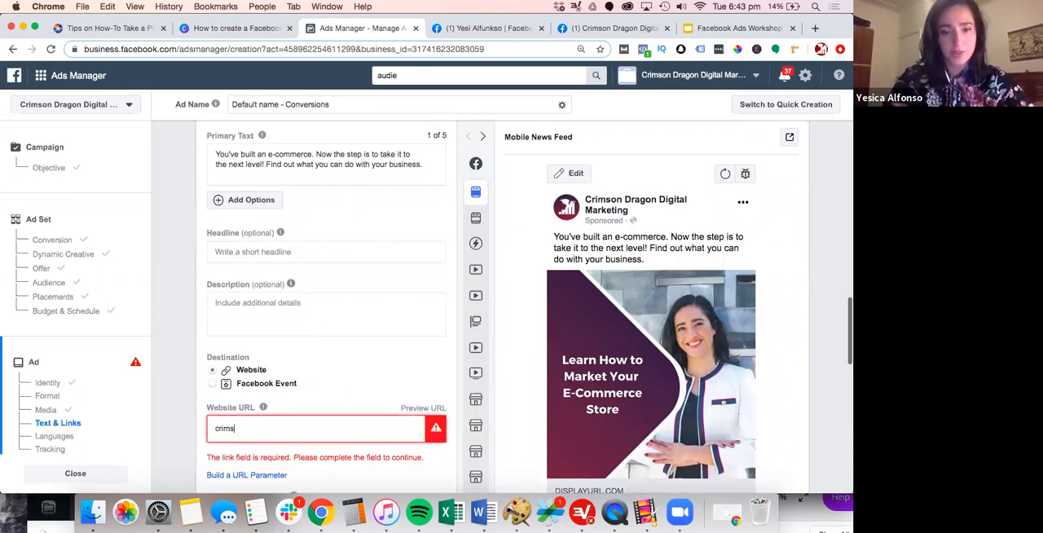
text(ondrag)
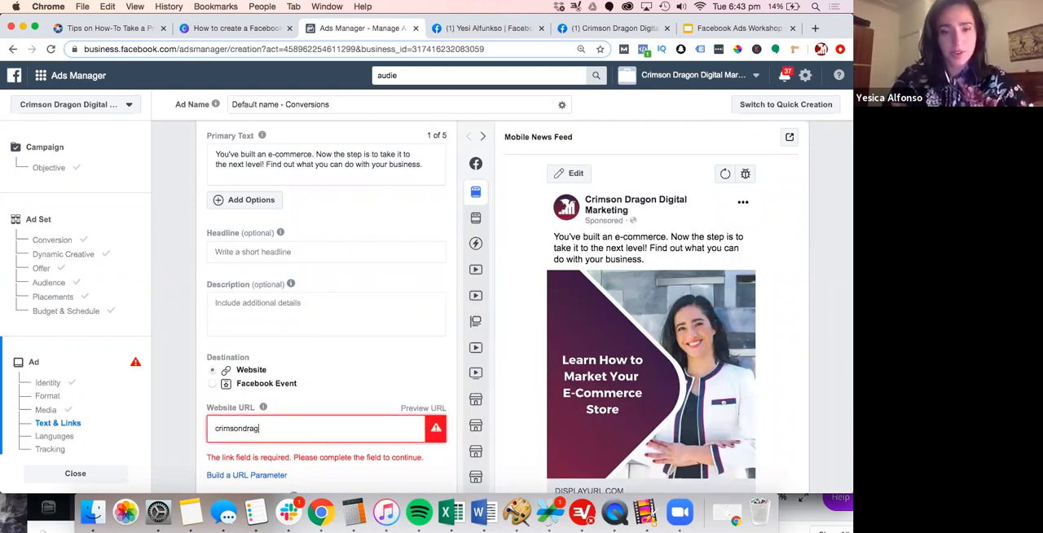
text(ondigital.com)
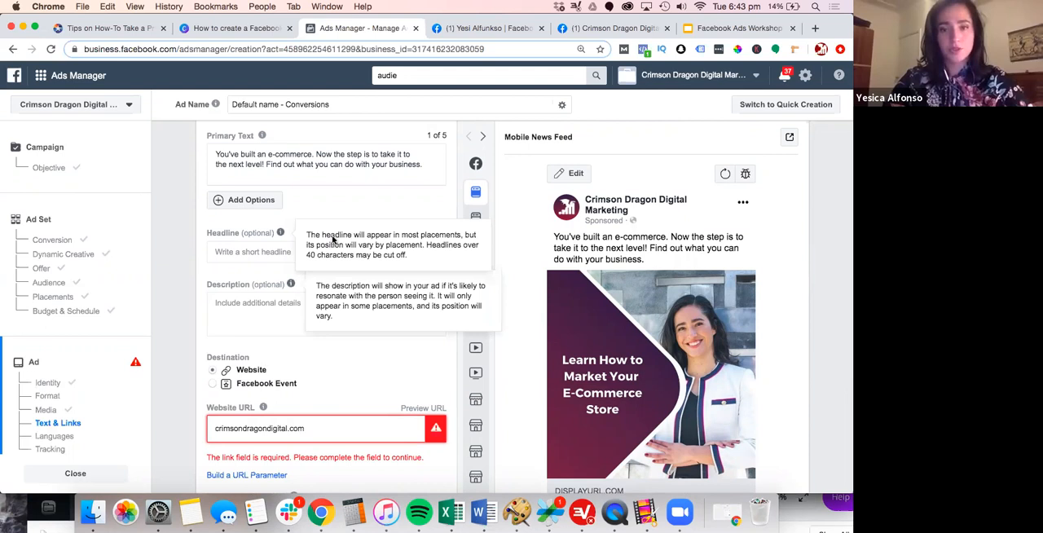
scroll(376, 193, down, 3)
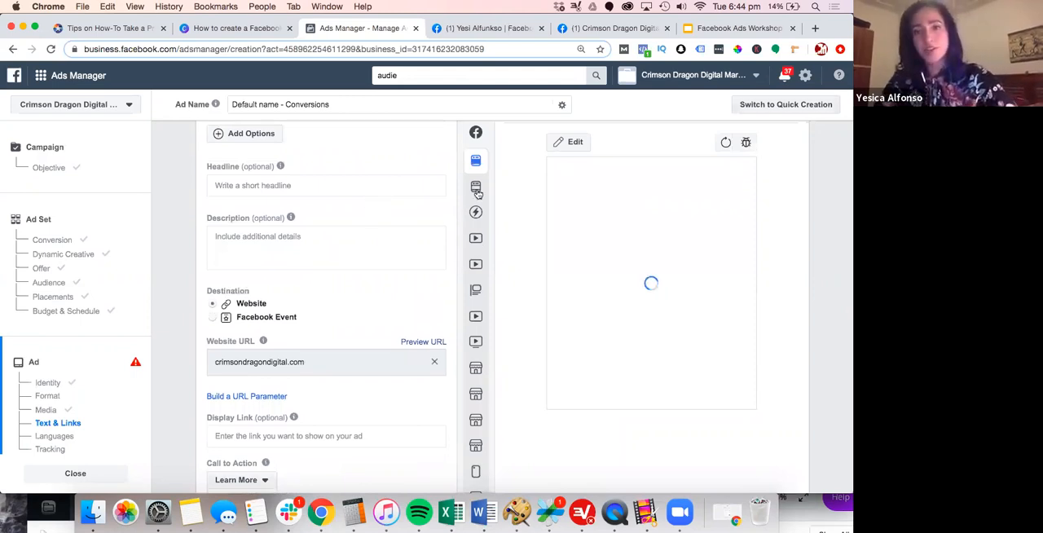
mouse_move(478, 226)
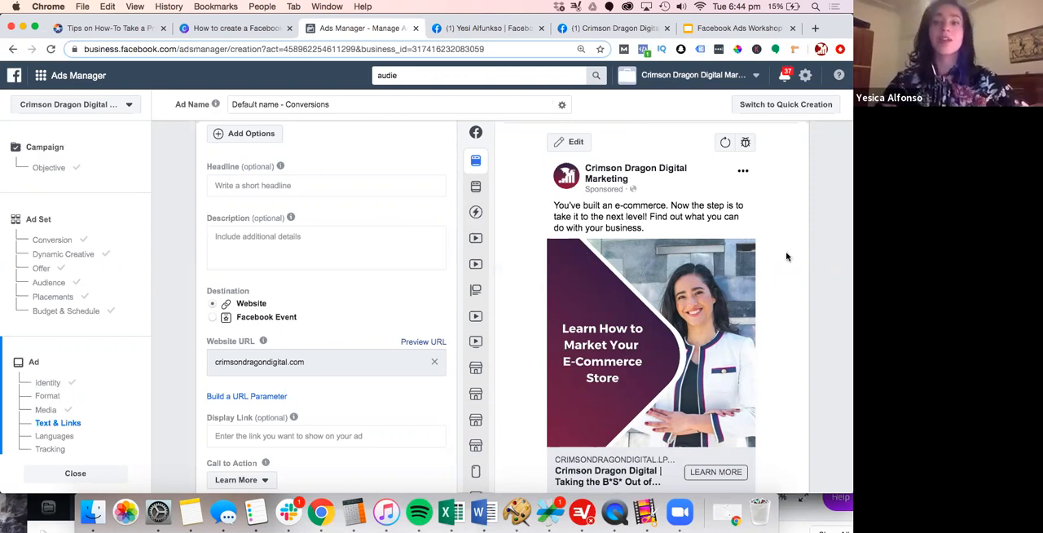
scroll(463, 356, down, 2)
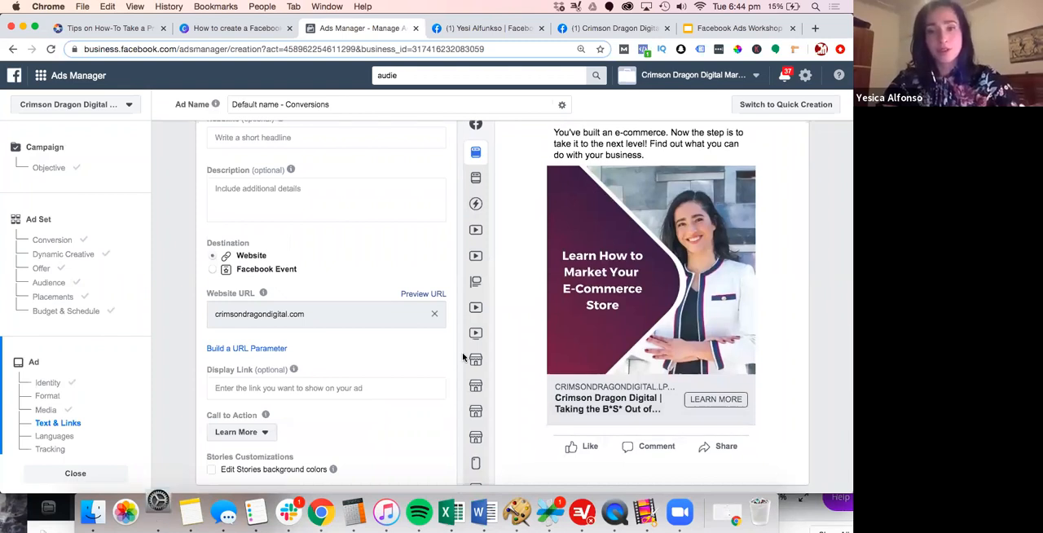
Check the ad's call to action, languages and tracking settings, and confirm the campaign with its default tracking
scroll(427, 352, down, 1)
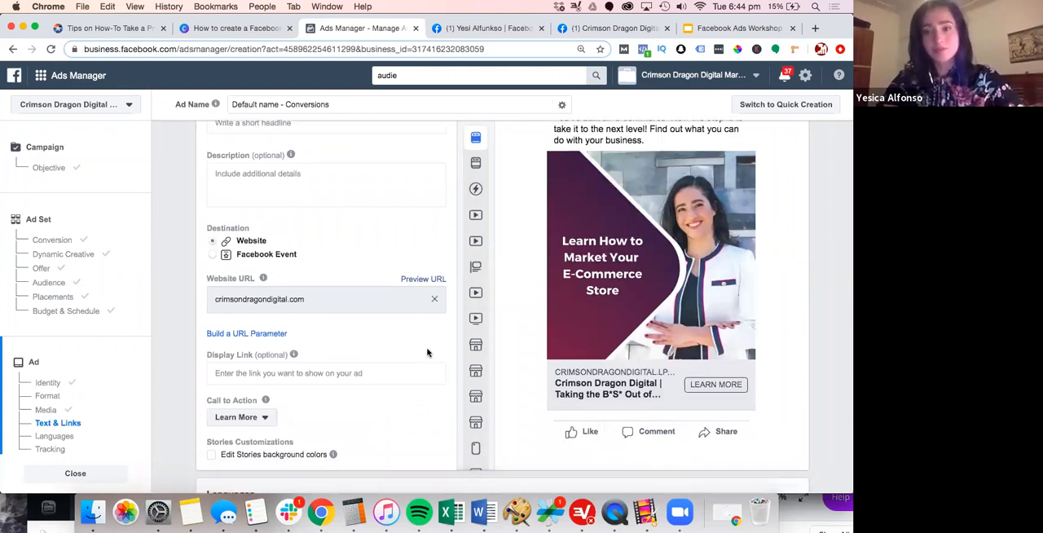
scroll(426, 352, down, 3)
scroll(427, 352, down, 3)
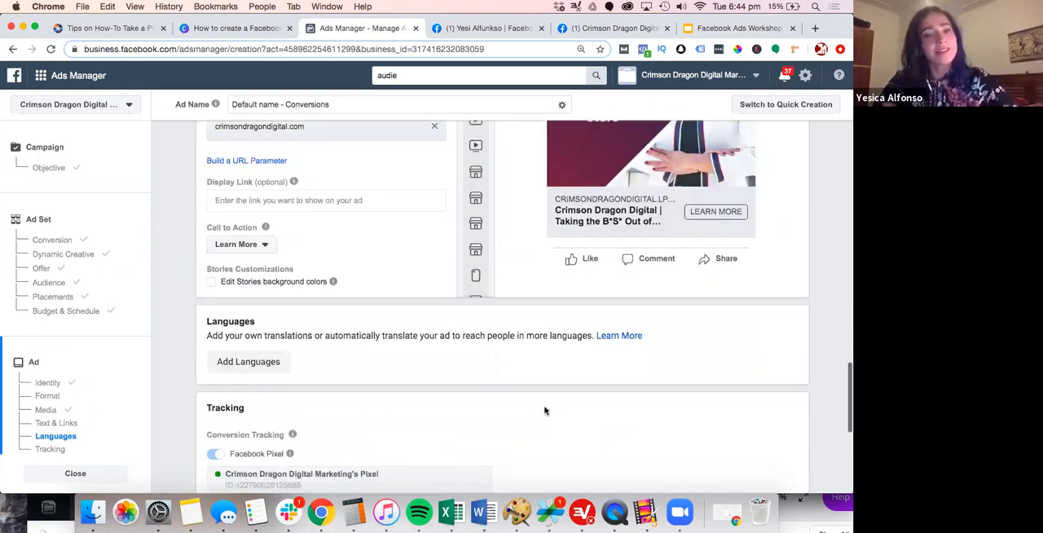
scroll(323, 278, down, 5)
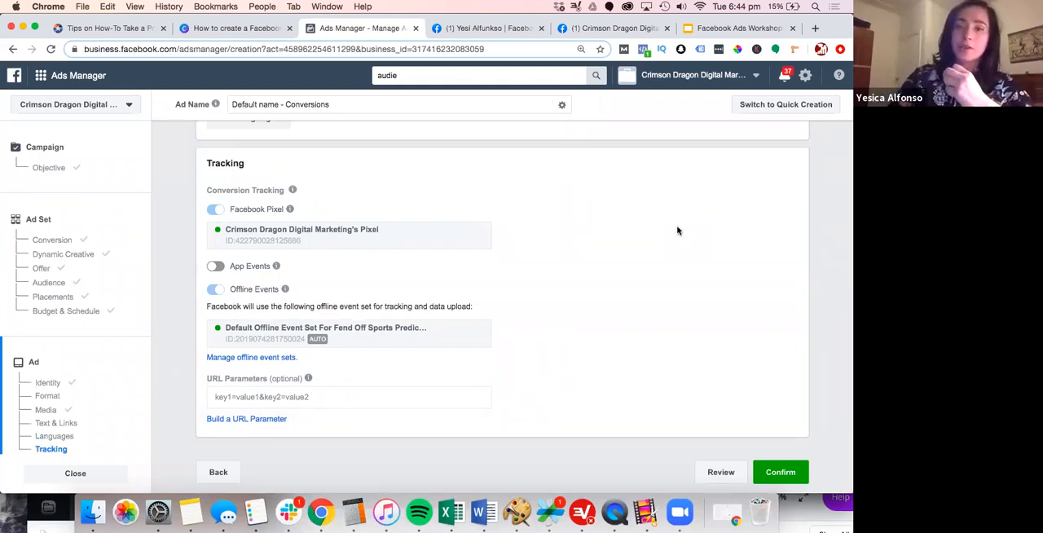
click(785, 474)
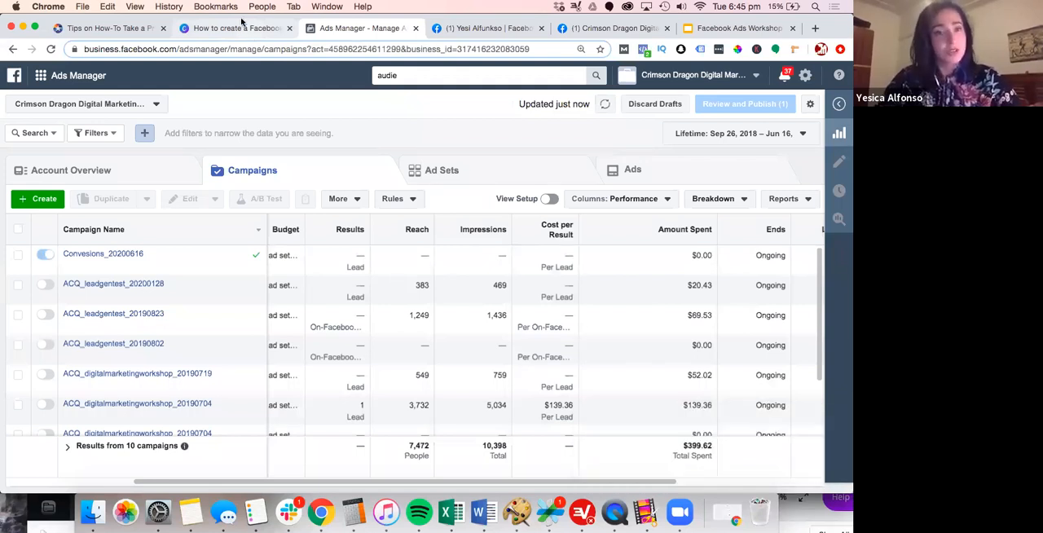
Switch to the Canva presentation and go through the Checking Your Data slide to the Best Tools to Use slide on page 28
click(242, 23)
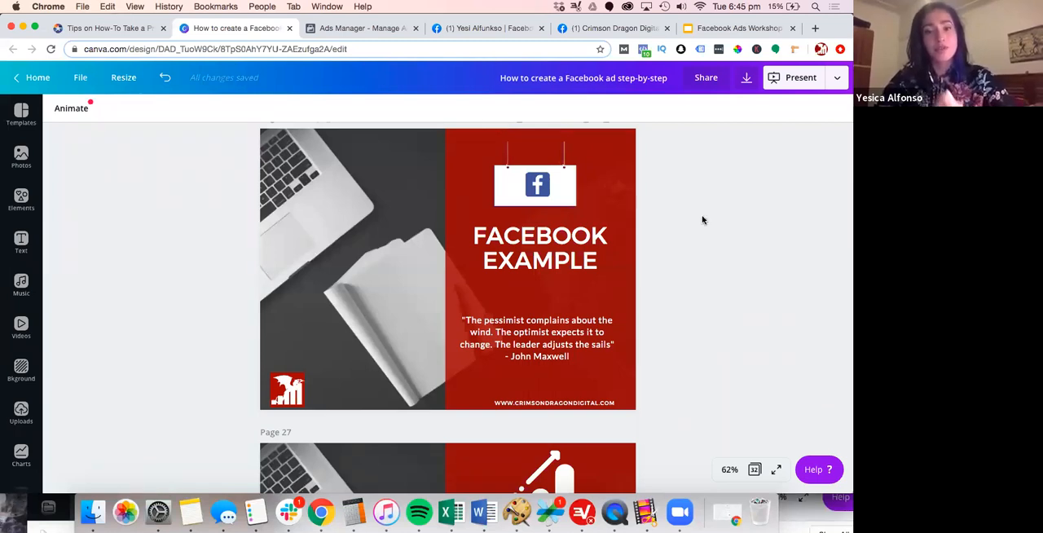
scroll(702, 220, down, 3)
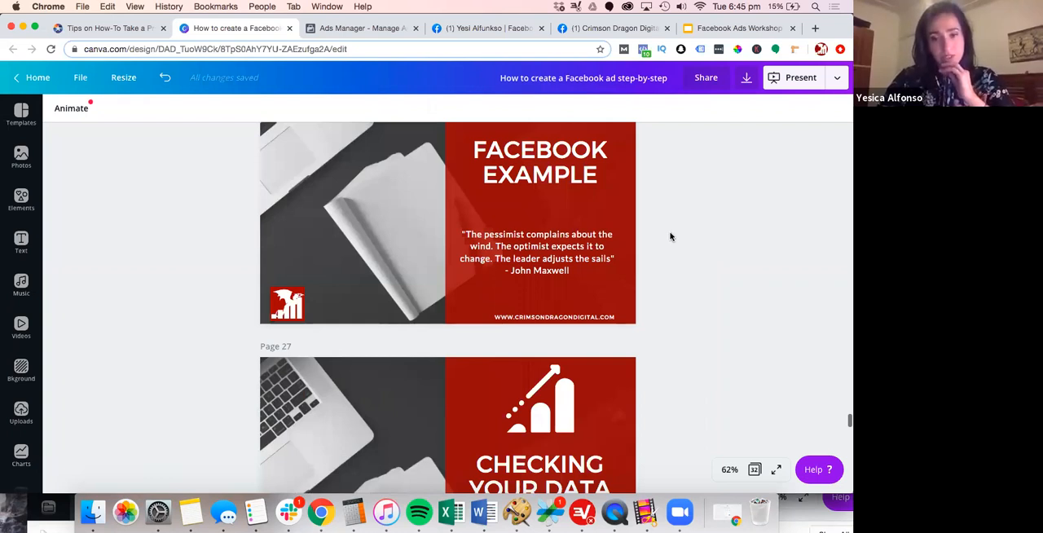
scroll(670, 236, down, 5)
scroll(670, 236, down, 4)
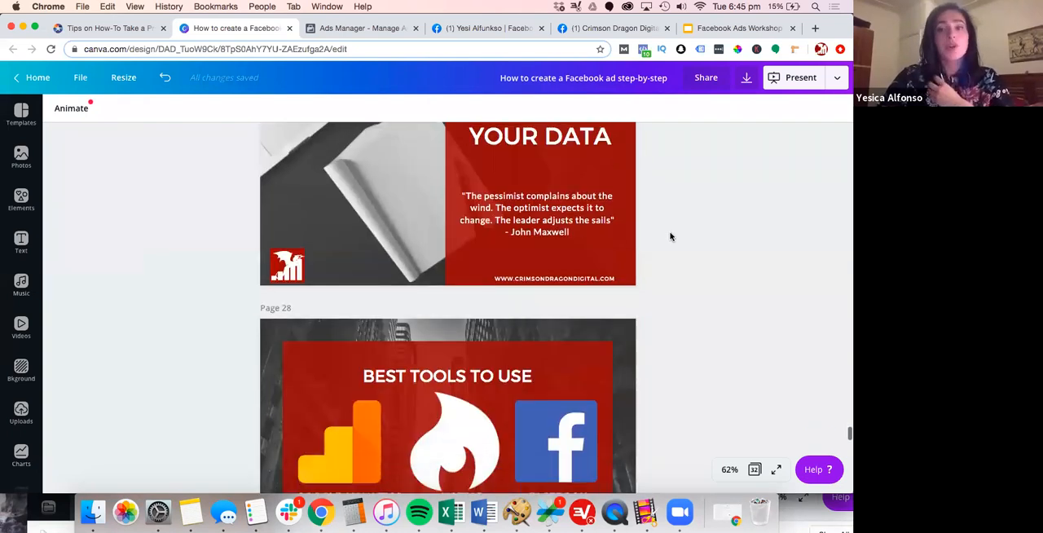
scroll(670, 236, down, 3)
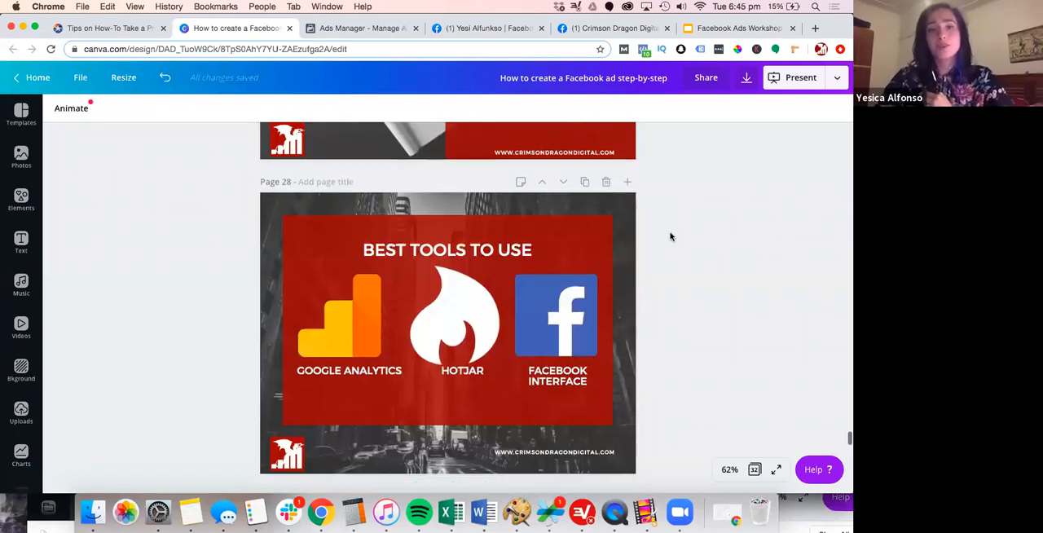
scroll(670, 237, down, 1)
scroll(562, 257, down, 1)
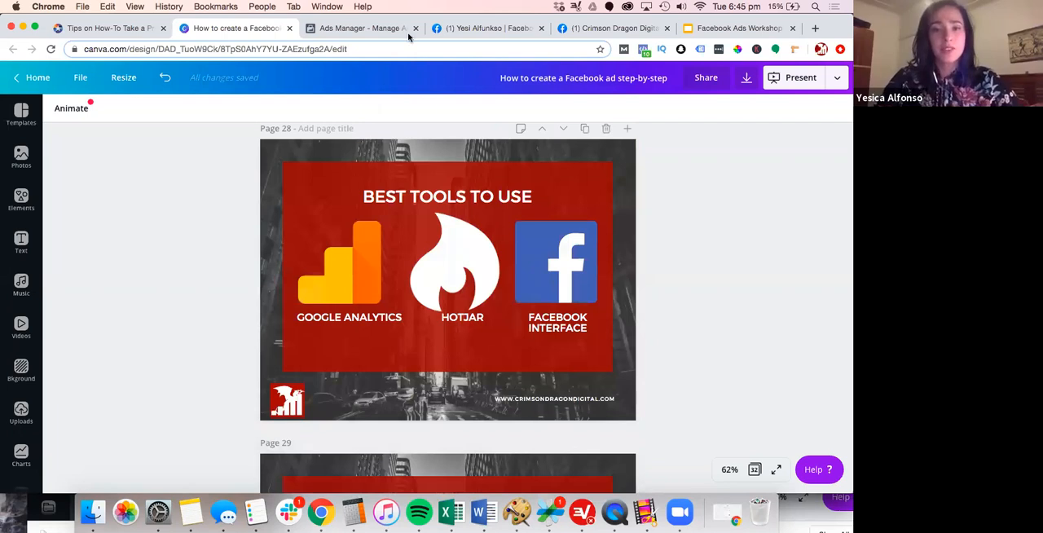
Switch to Ads Manager, sort the campaign list by Results from highest to lowest, and return to the Best Tools to Use slide in Canva
click(337, 30)
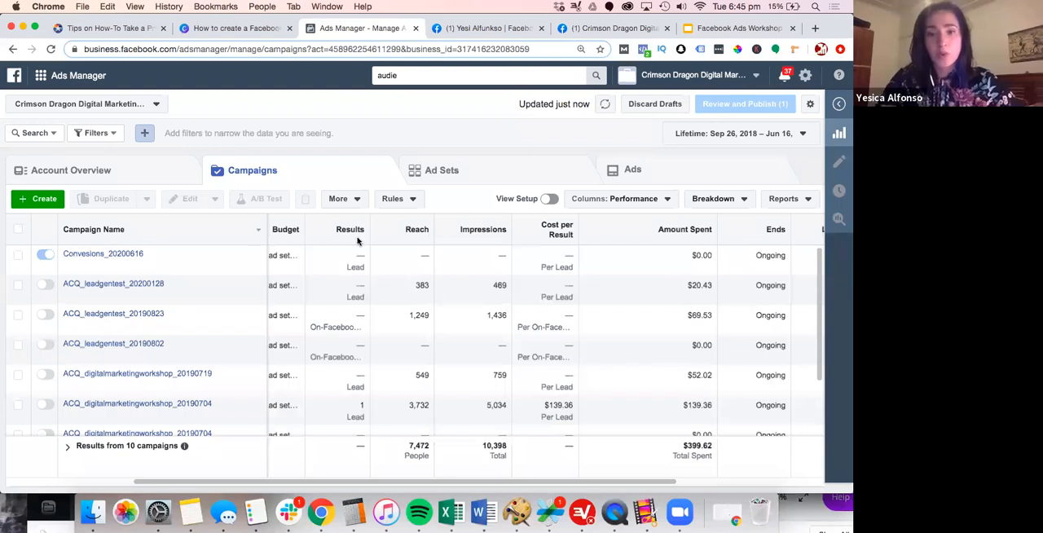
click(320, 235)
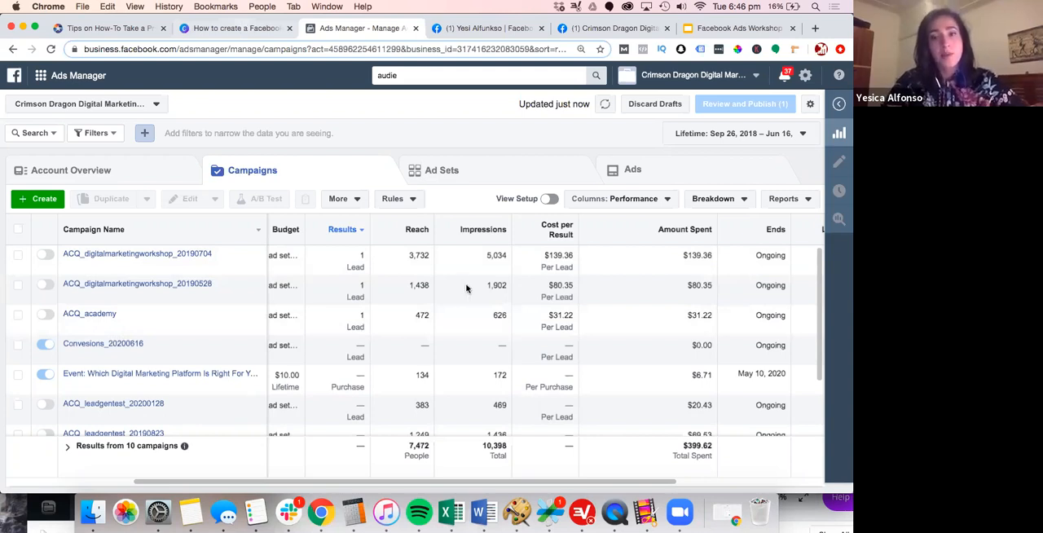
click(237, 28)
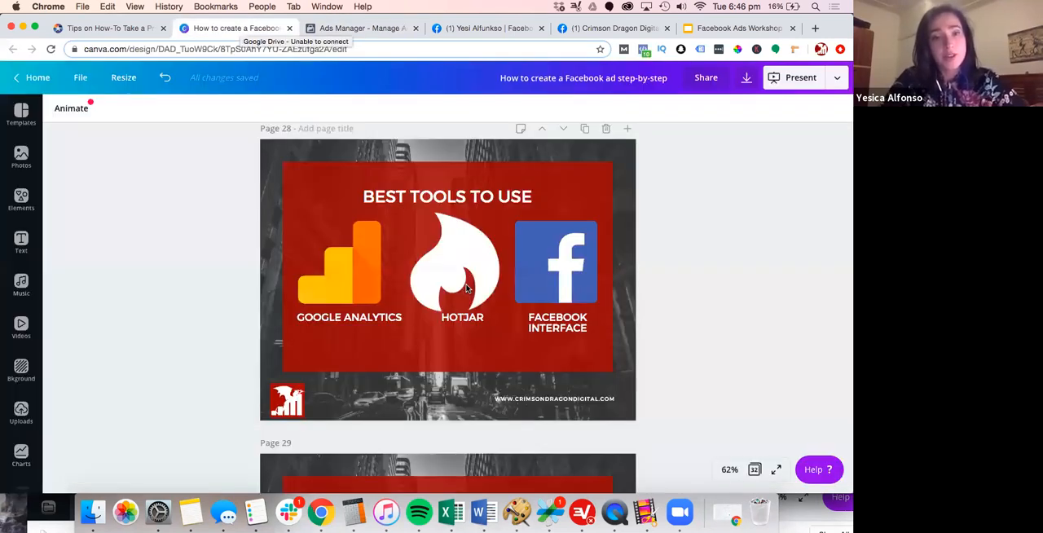